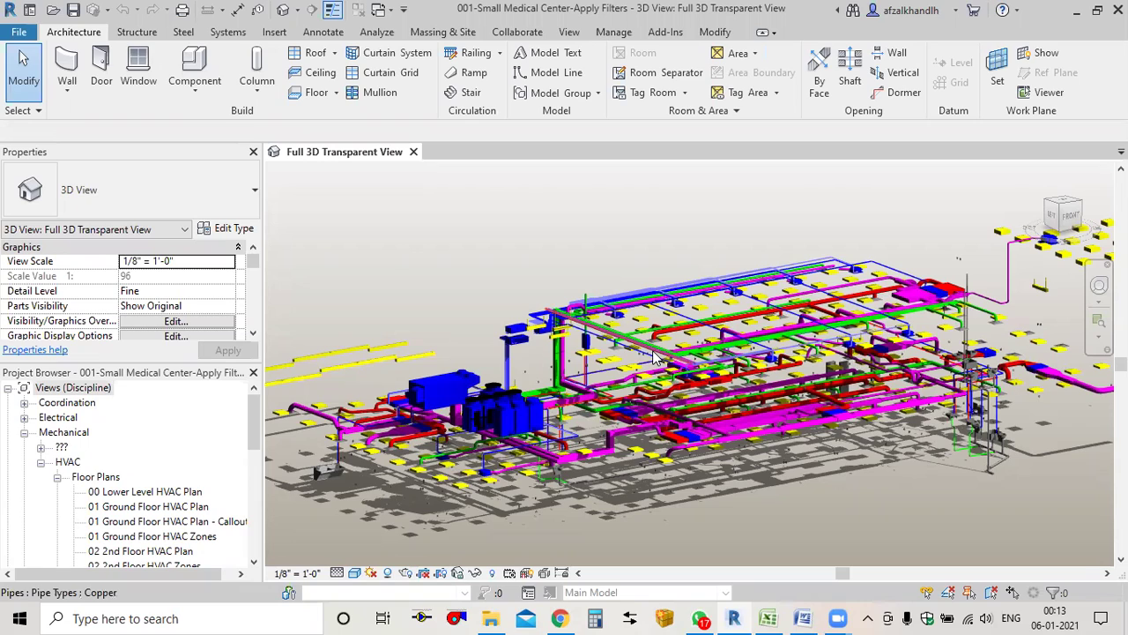
pyautogui.scroll(3, 798, 467)
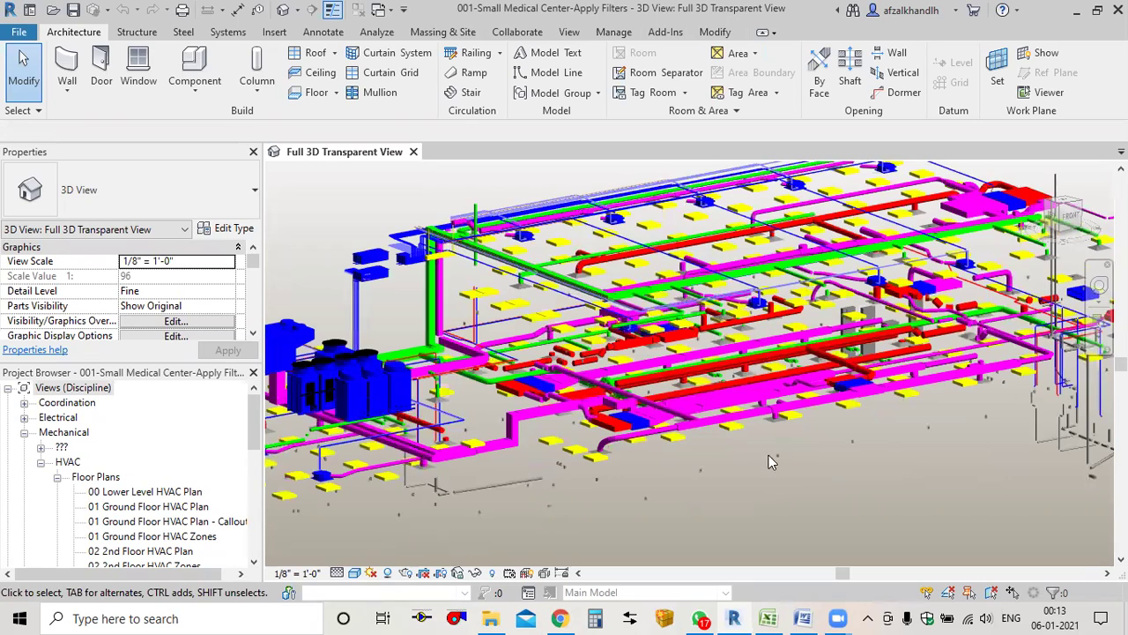
pyautogui.scroll(-2, 758, 441)
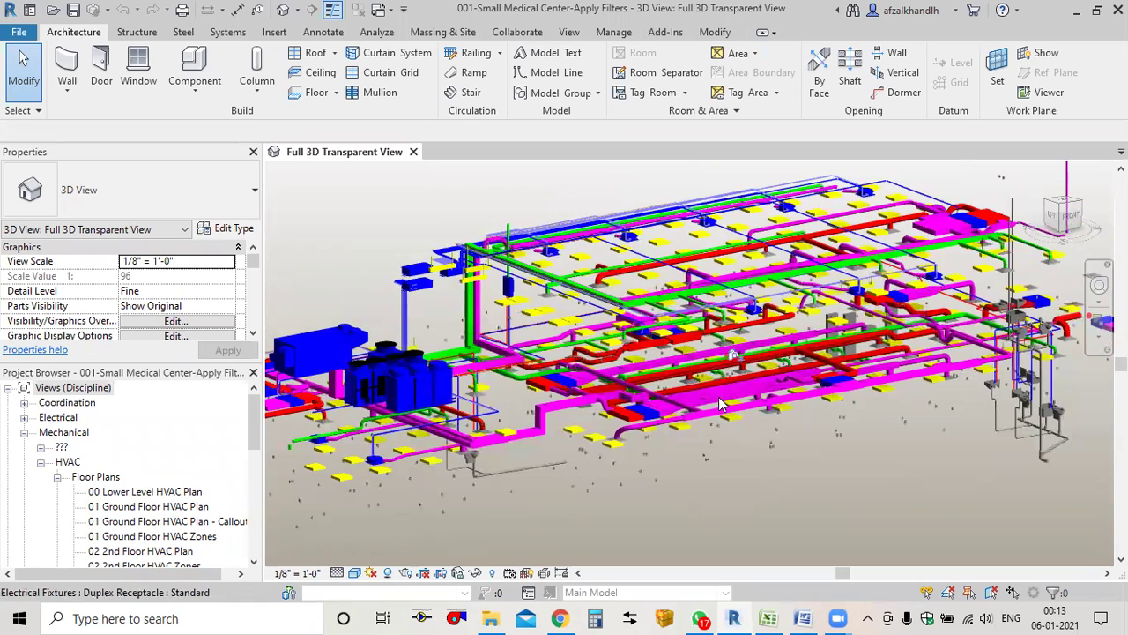
pyautogui.scroll(2, 710, 414)
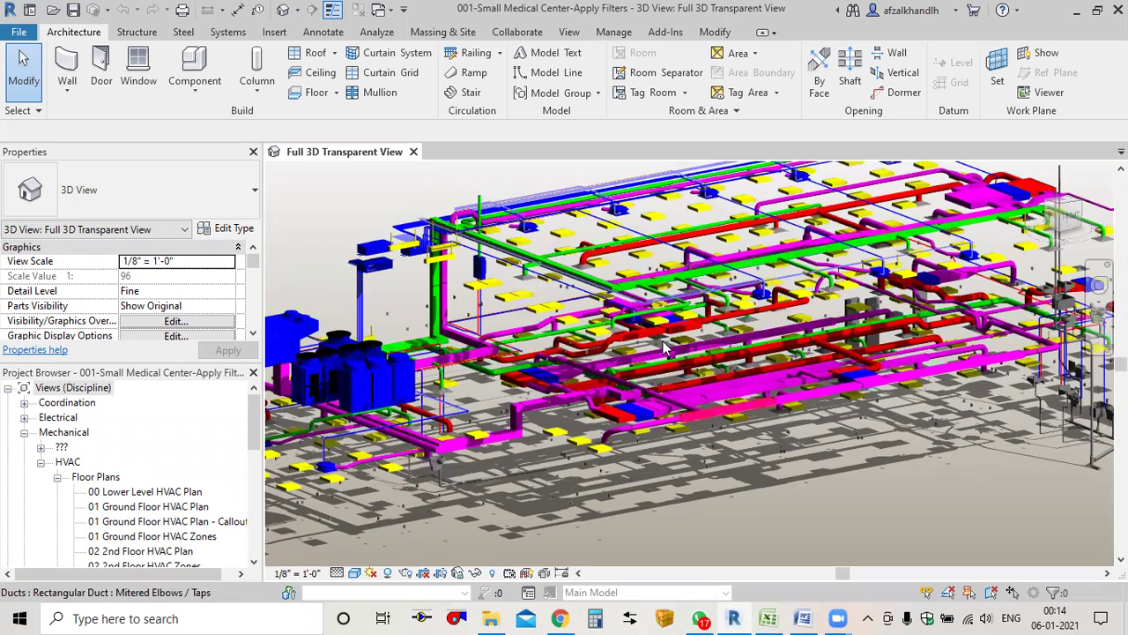
# Step: Start a new schedule of building components for the Ducts category
pyautogui.click(377, 32)
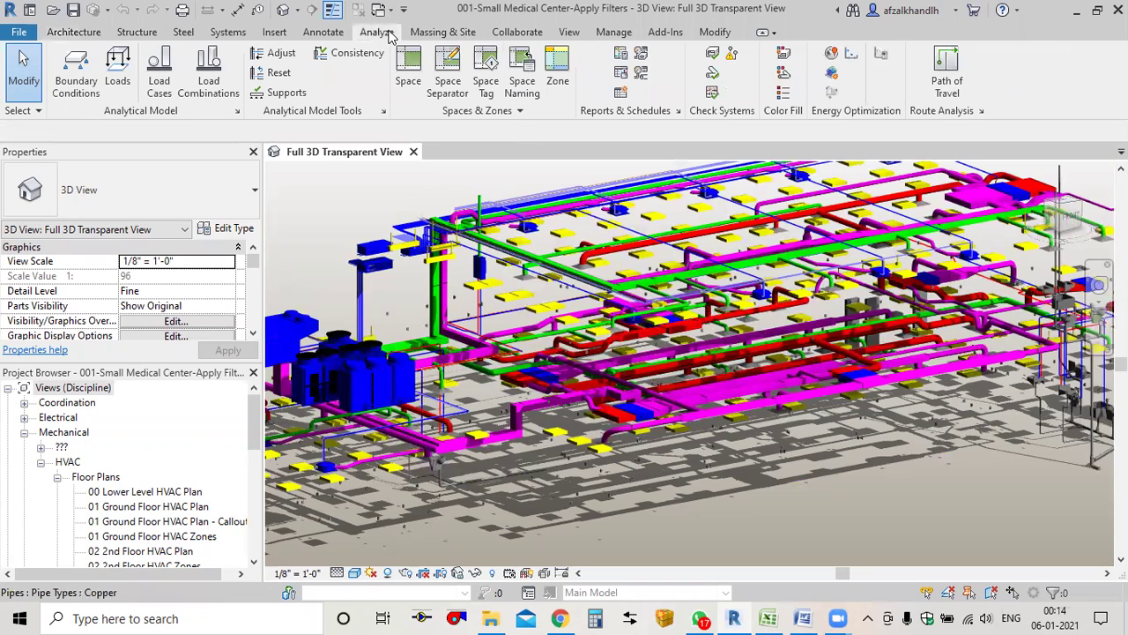
pyautogui.click(621, 96)
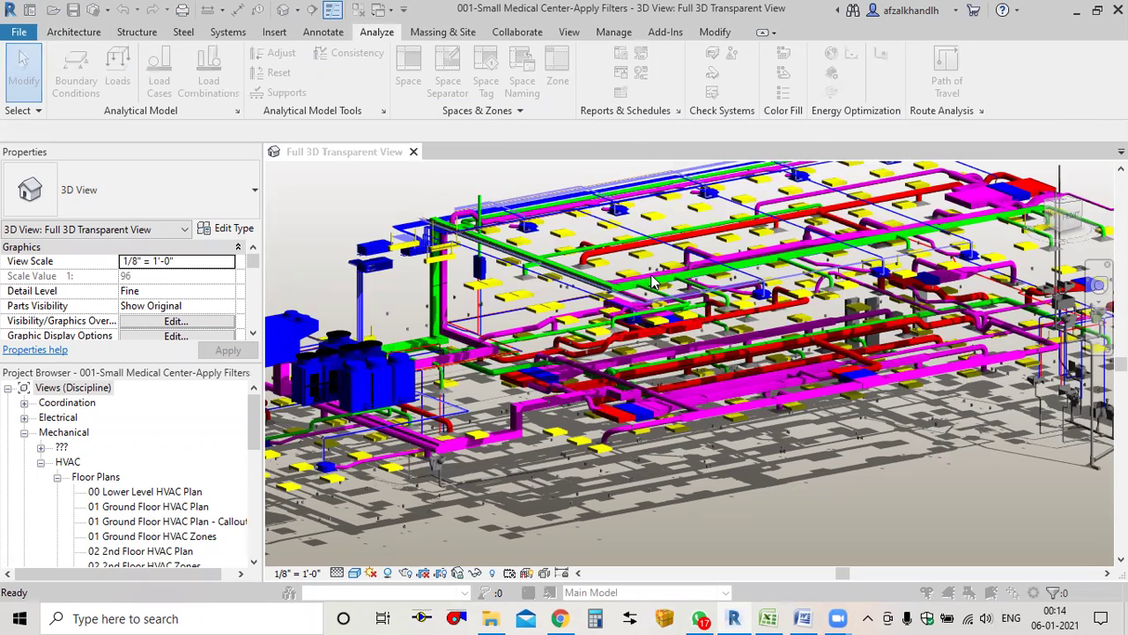
pyautogui.click(395, 306)
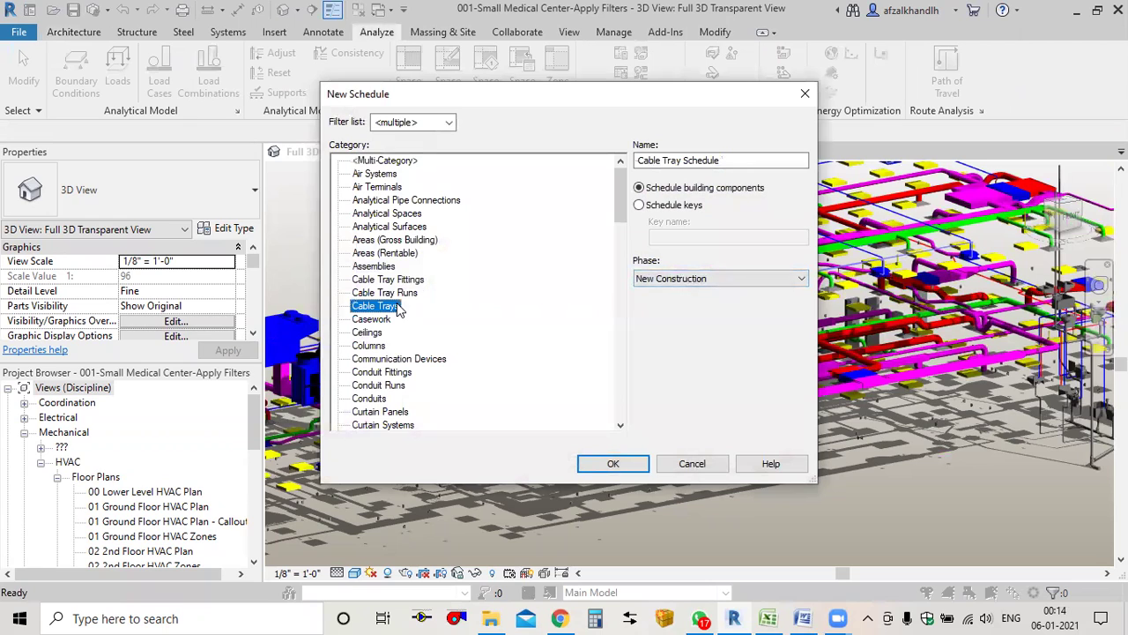
pyautogui.press('d')
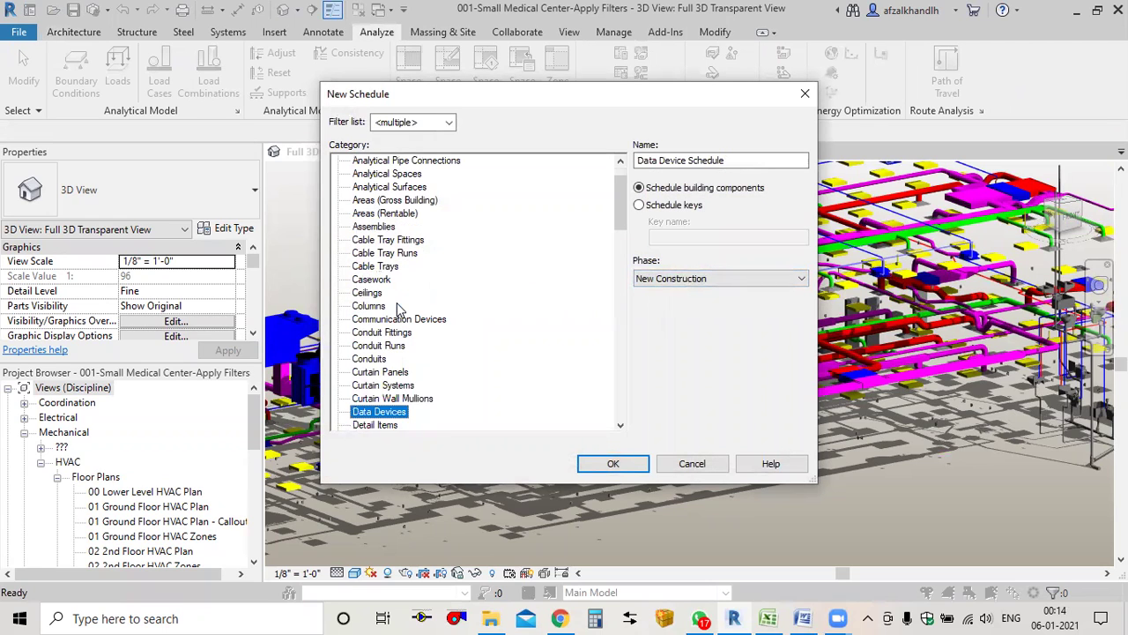
pyautogui.press('Down')
pyautogui.press('Down')
pyautogui.press('Down')
pyautogui.press('Down')
pyautogui.press('Down')
pyautogui.press('Down')
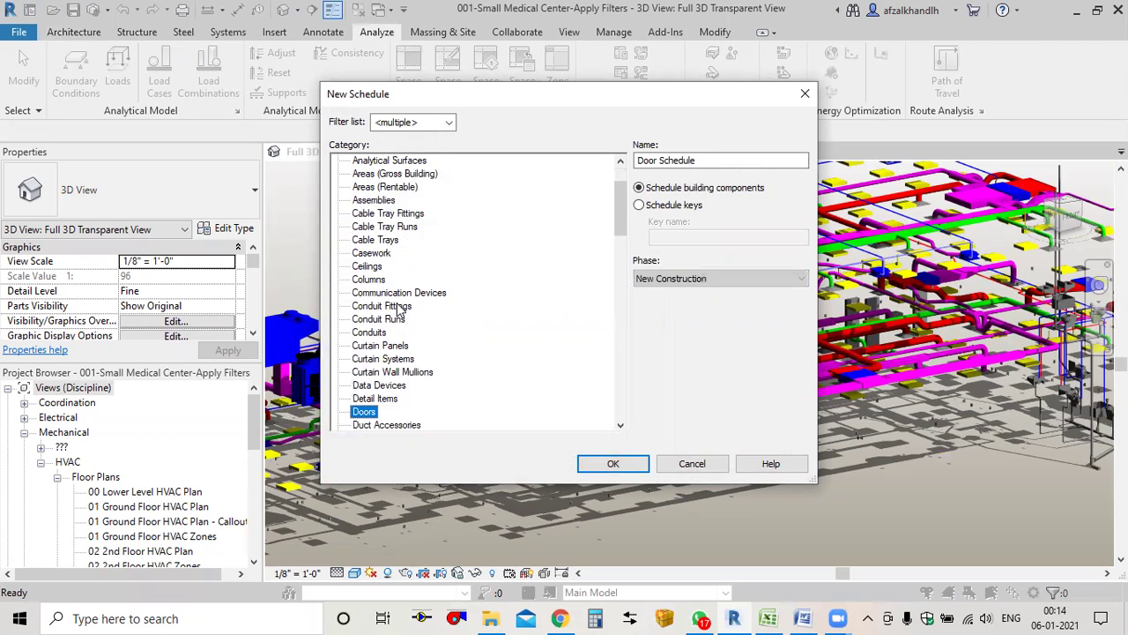
pyautogui.press('Down')
pyautogui.press('Down')
pyautogui.press('Down')
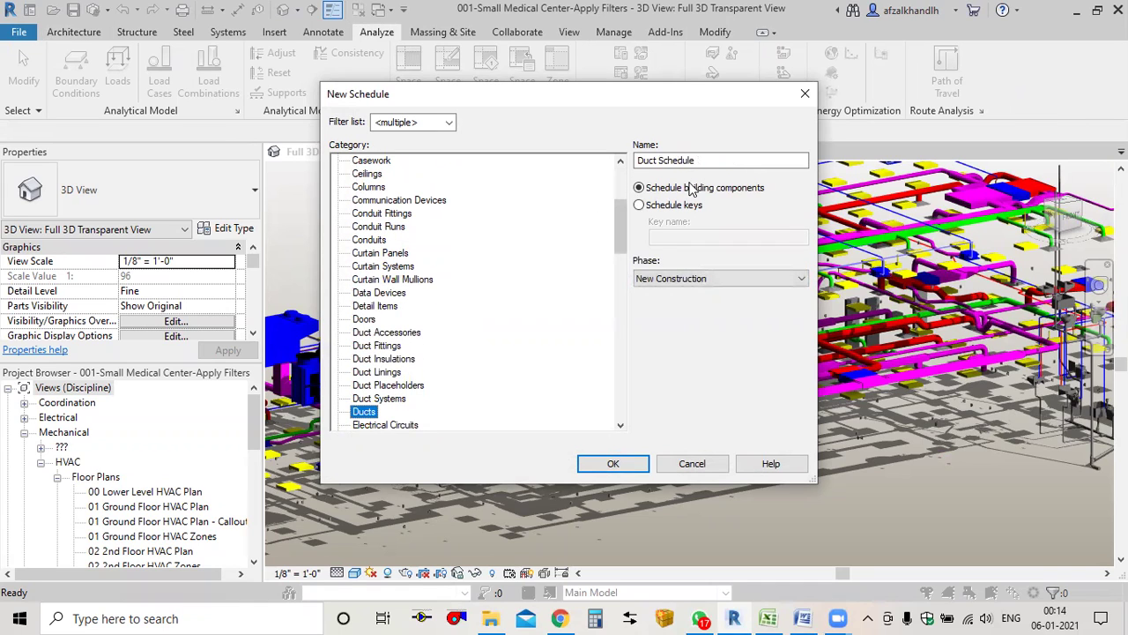
# Step: Name the new duct schedule Duct BOQ and proceed to its properties
pyautogui.moveTo(698, 161); pyautogui.dragTo(657, 161)
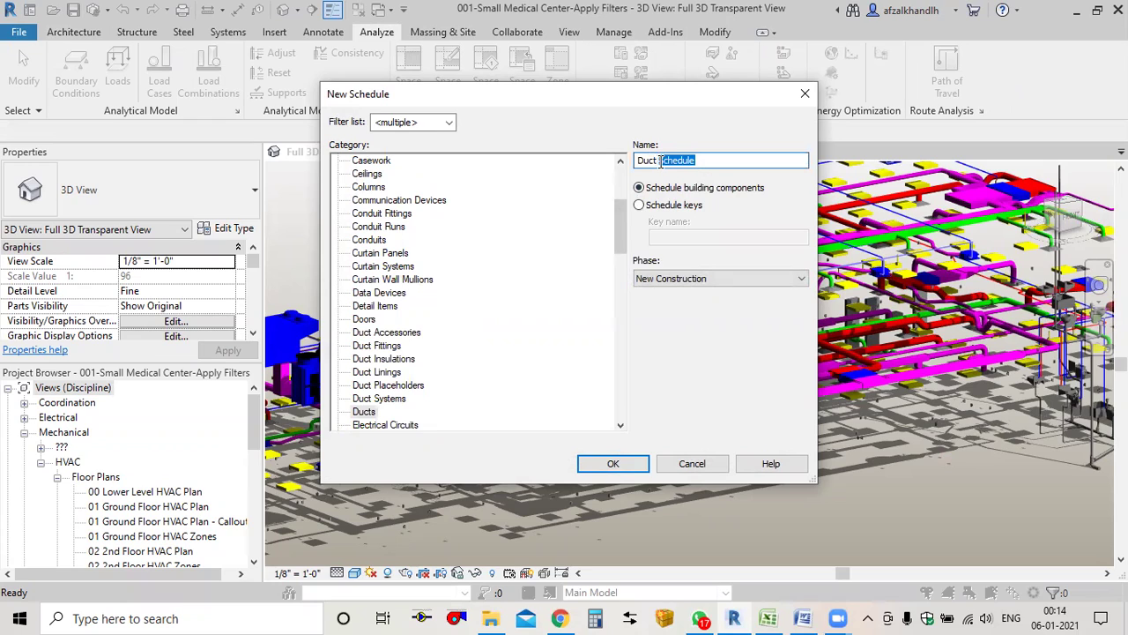
pyautogui.write('BOQ')
pyautogui.click(627, 466)
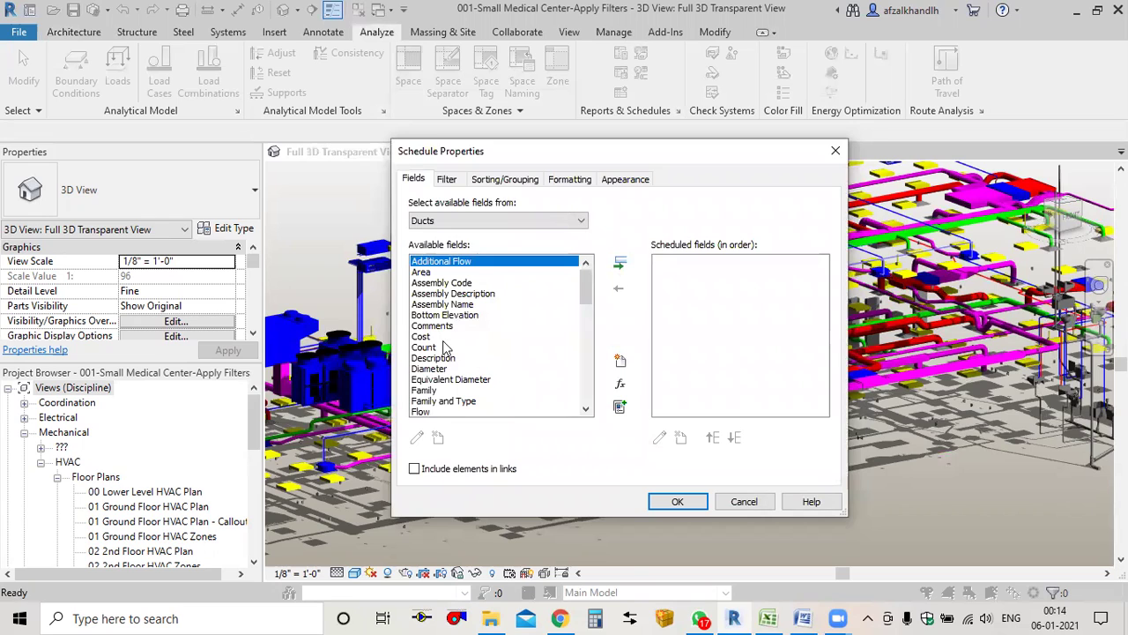
# Step: Add the Area and Description fields to the duct schedule
pyautogui.click(449, 272)
pyautogui.click(619, 262)
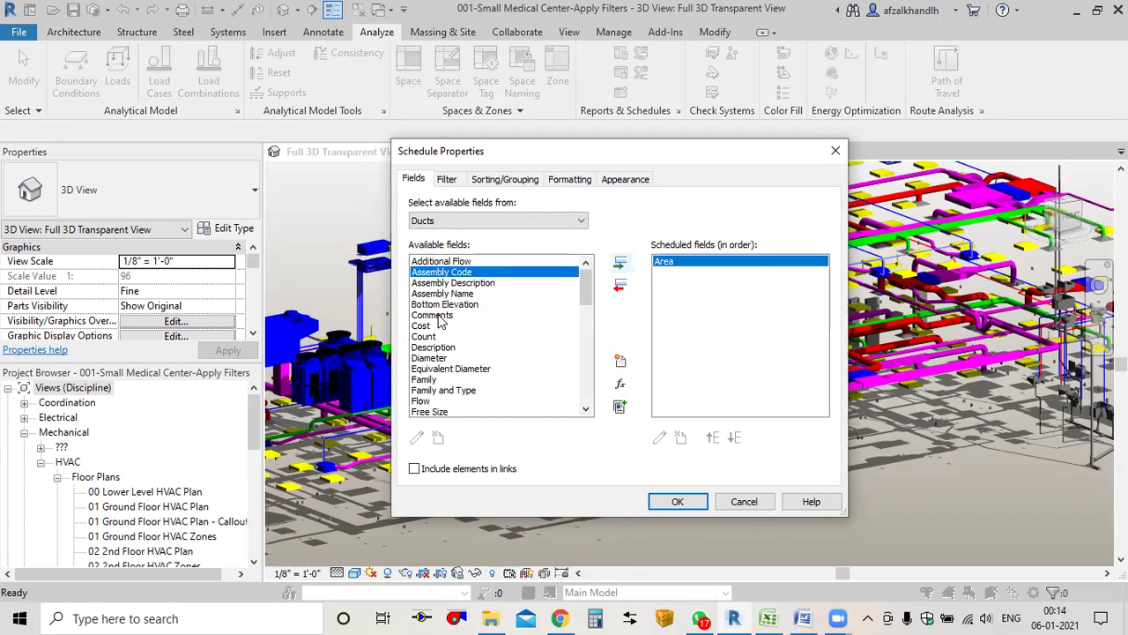
pyautogui.click(518, 348)
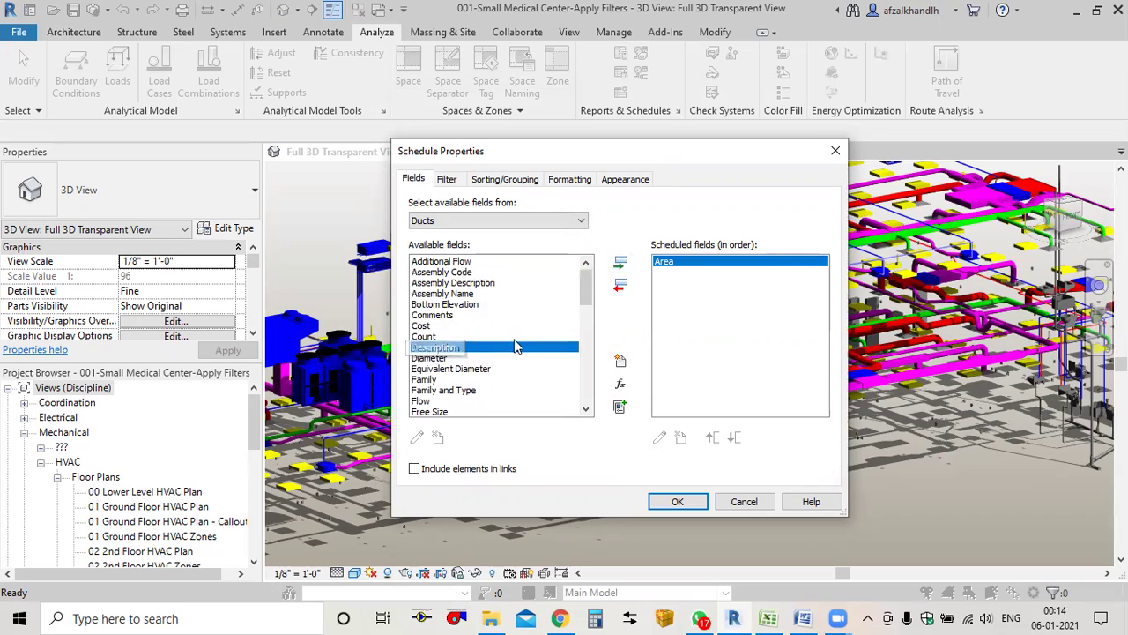
pyautogui.click(619, 264)
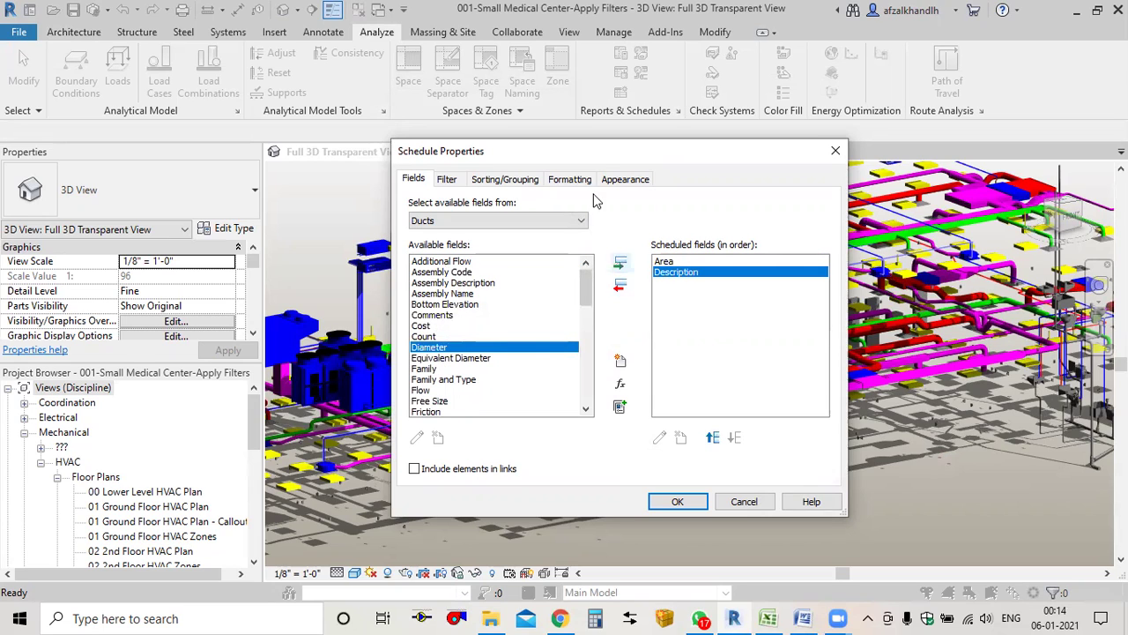
pyautogui.moveTo(594, 155); pyautogui.dragTo(618, 148)
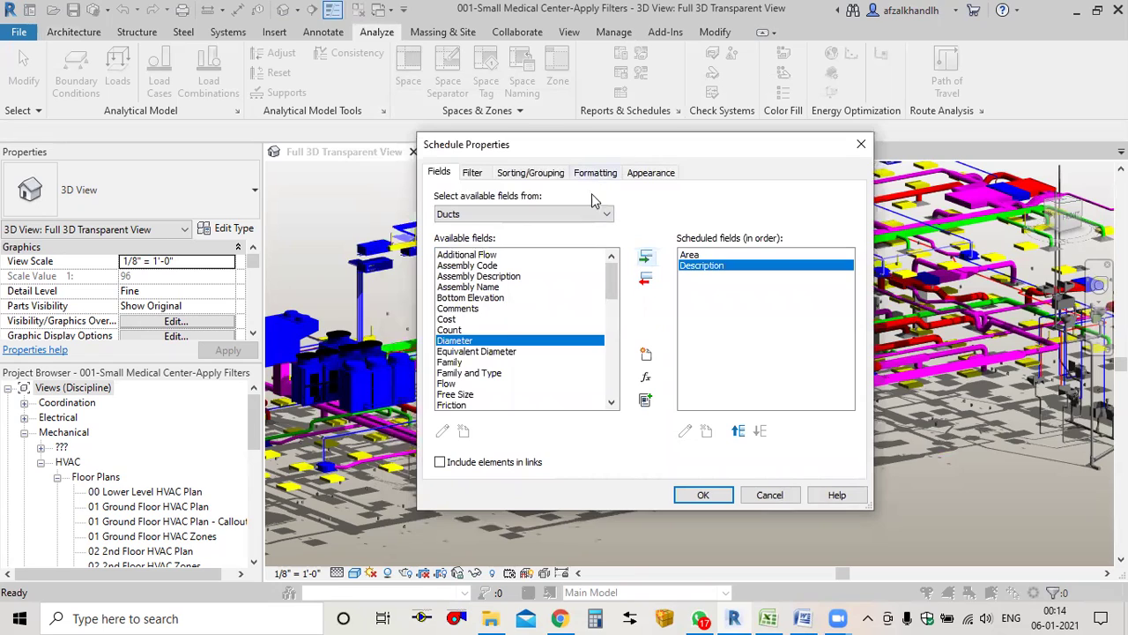
# Step: Add the Width and Height fields to the duct schedule after Description
pyautogui.click(470, 376)
pyautogui.press('End')
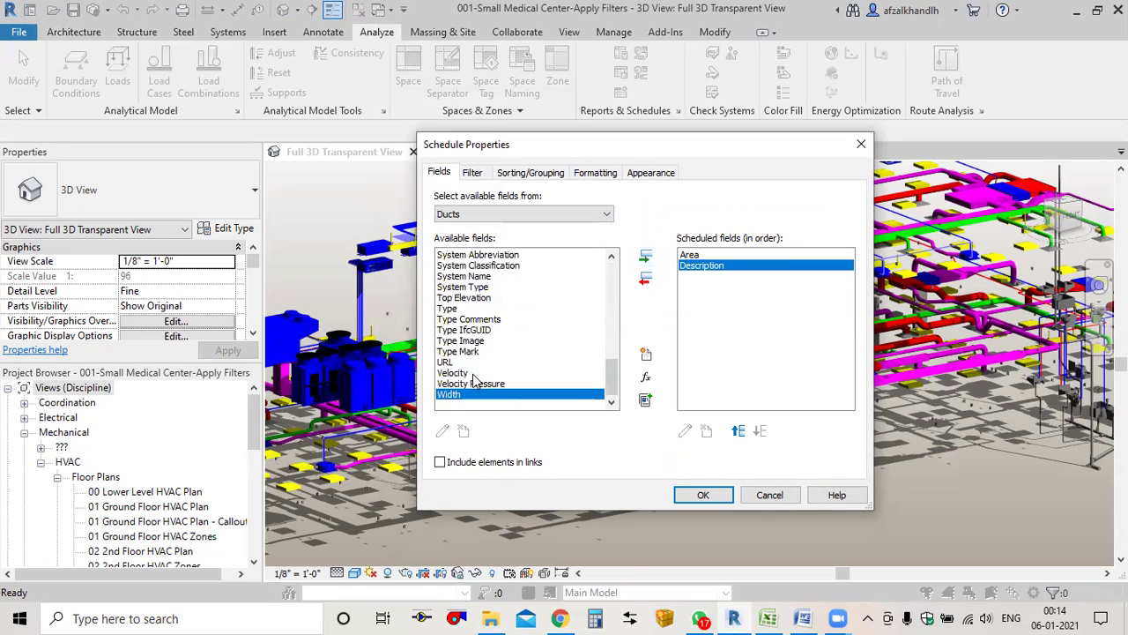
pyautogui.click(646, 256)
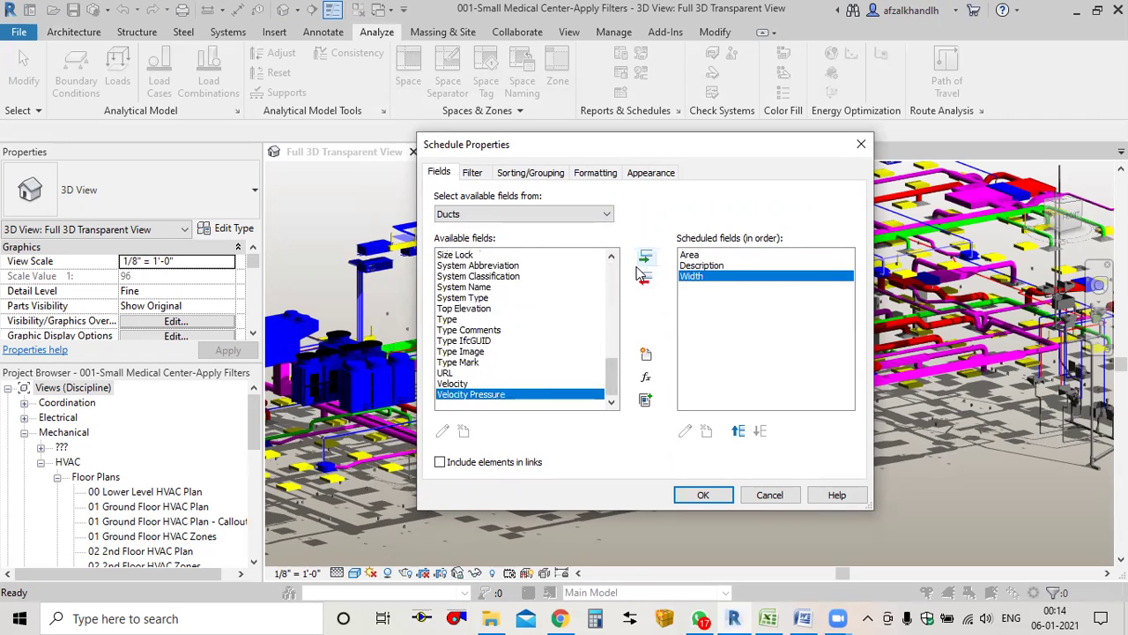
pyautogui.click(524, 342)
pyautogui.press('h')
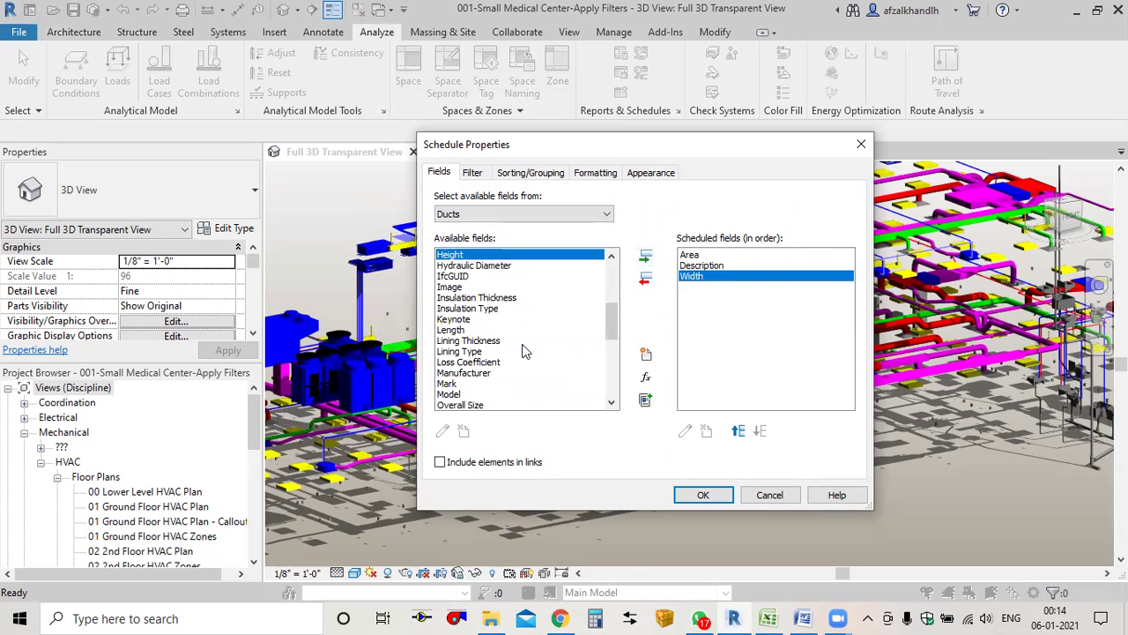
pyautogui.click(645, 256)
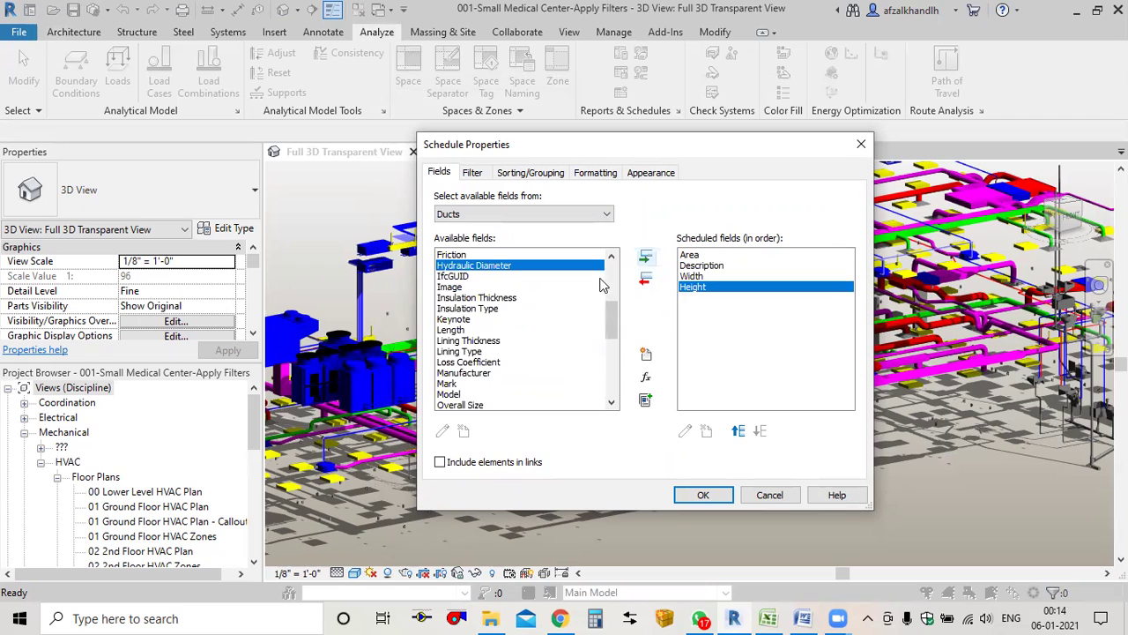
pyautogui.scroll(4, 520, 324)
pyautogui.scroll(1, 520, 324)
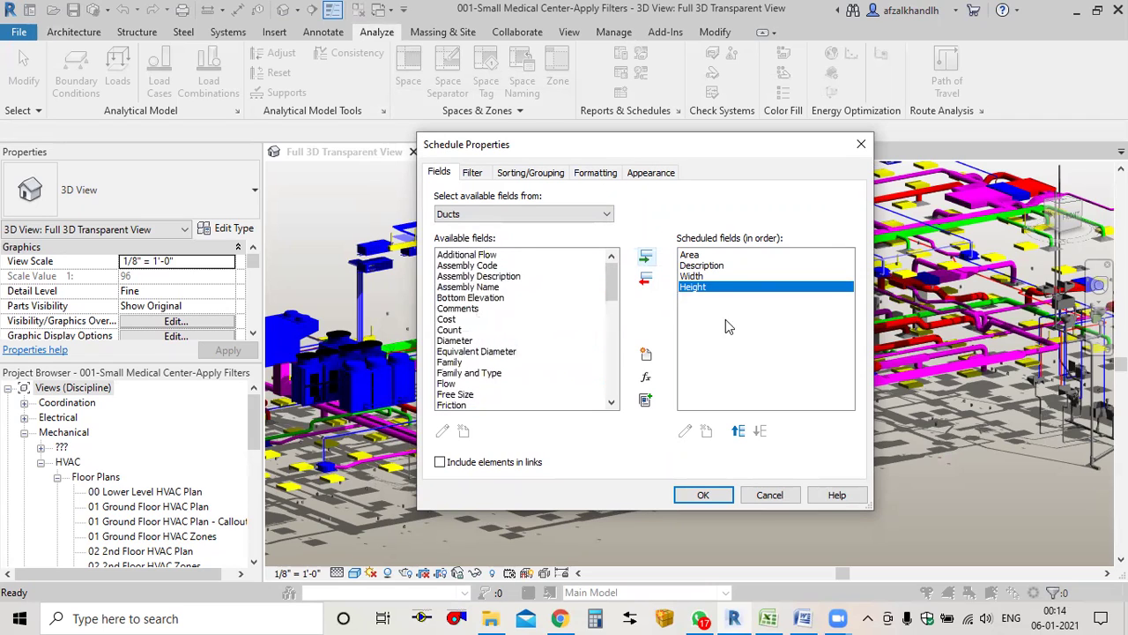
# Step: Move the Description field above Area in the scheduled field order and generate the schedule
pyautogui.click(715, 266)
pyautogui.click(739, 431)
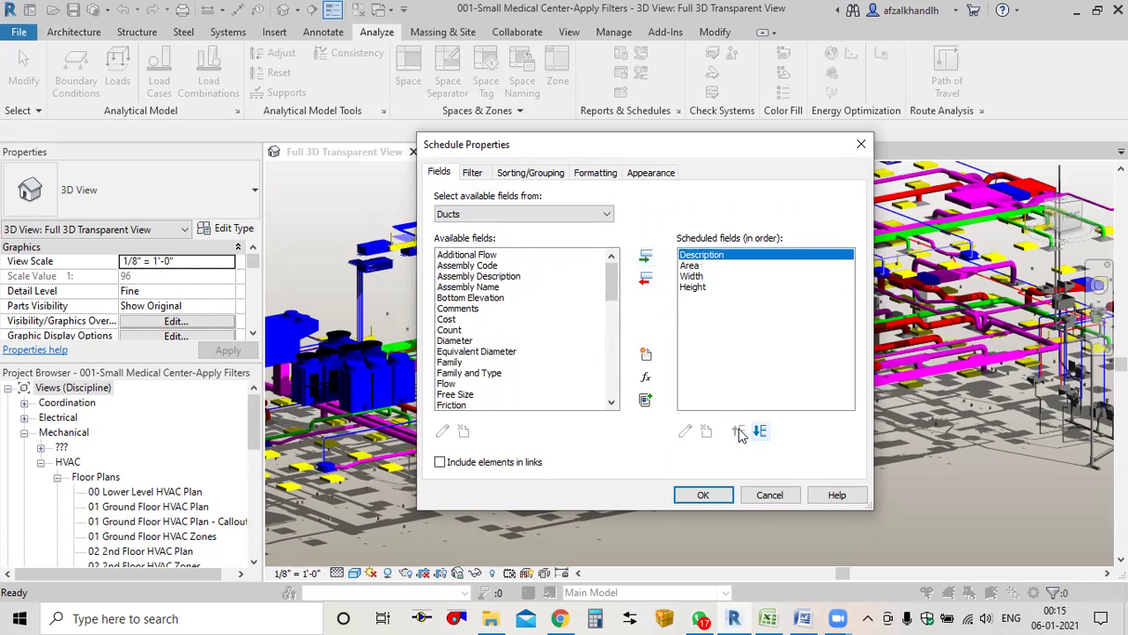
pyautogui.click(703, 495)
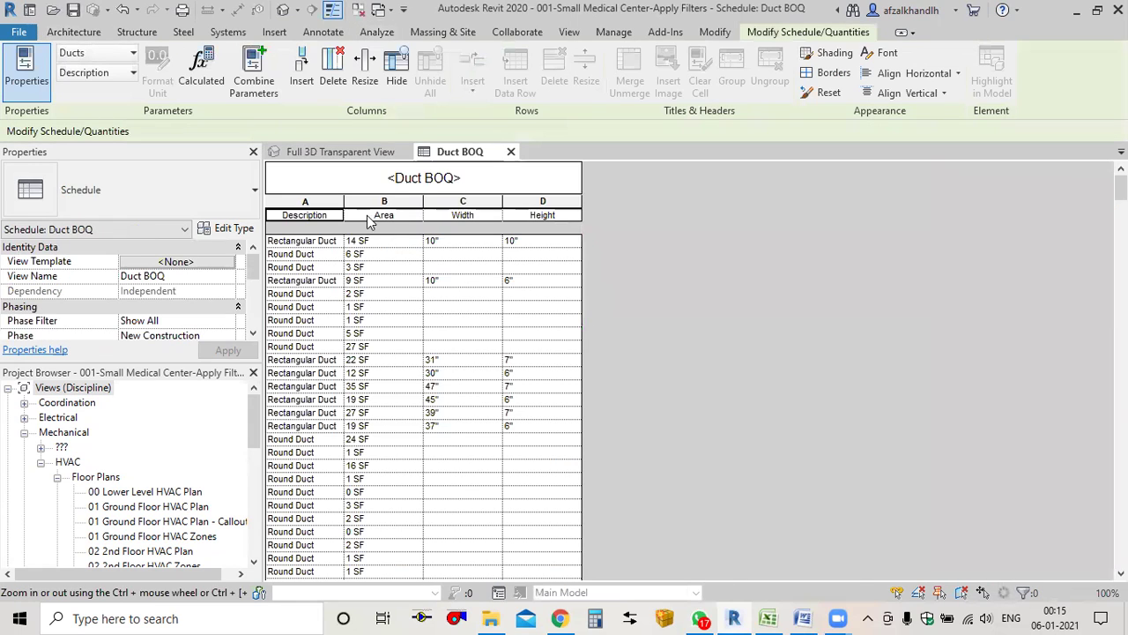
# Step: Widen the Description, Area and Width columns of the Duct BOQ schedule
pyautogui.moveTo(342, 201); pyautogui.dragTo(388, 201)
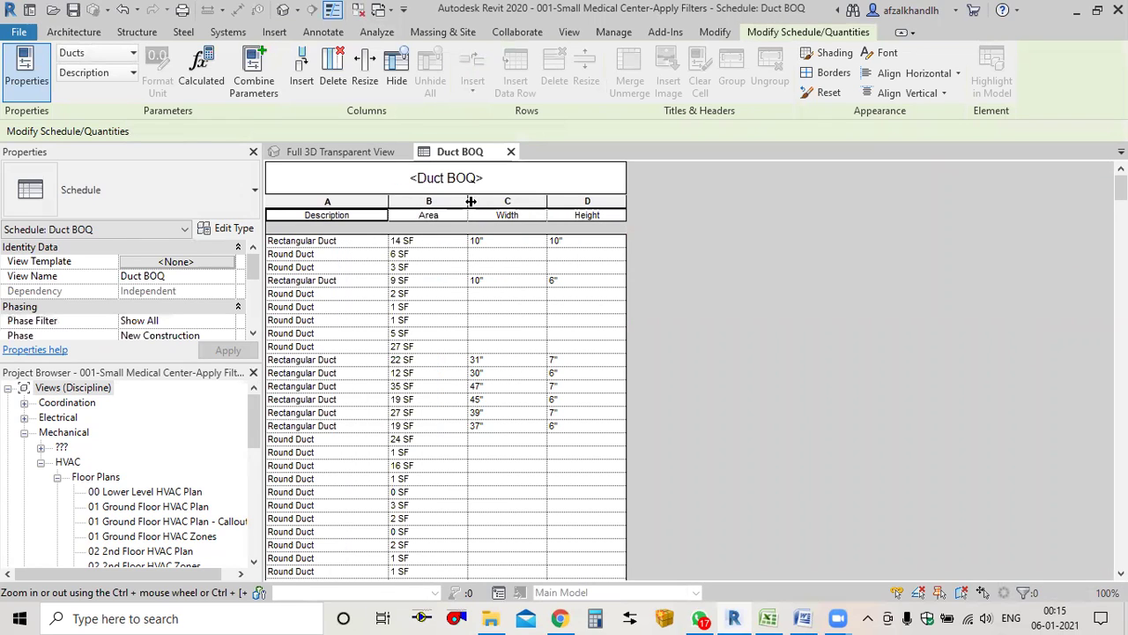
pyautogui.moveTo(467, 202); pyautogui.dragTo(570, 202)
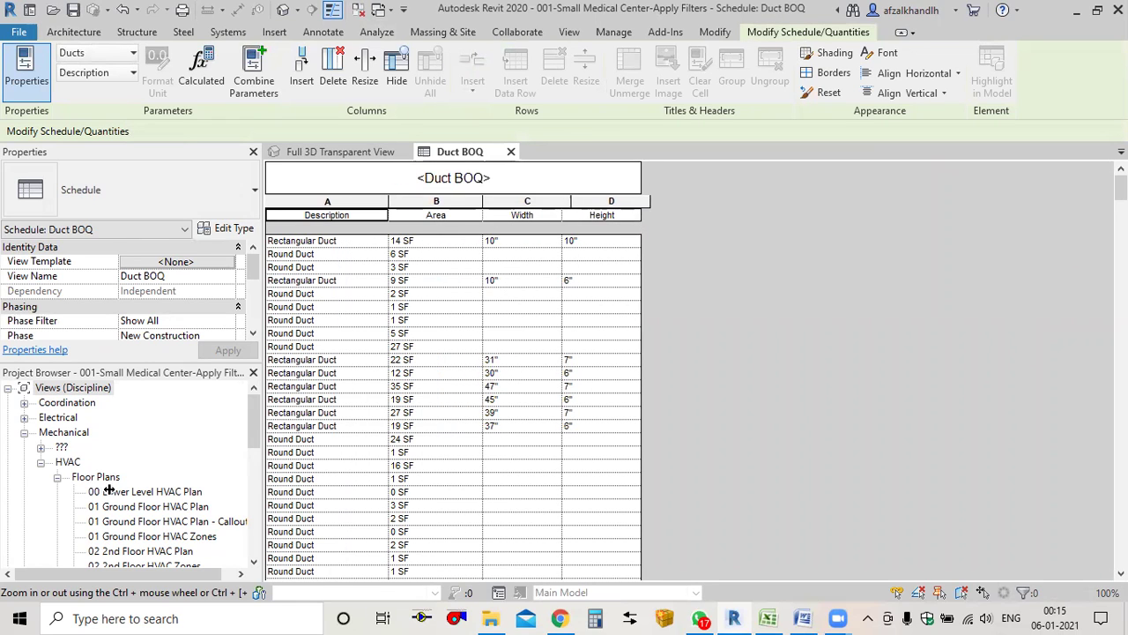
# Step: Filter the Duct BOQ schedule so that Description equals Rectangular Duct
pyautogui.scroll(-2, 145, 342)
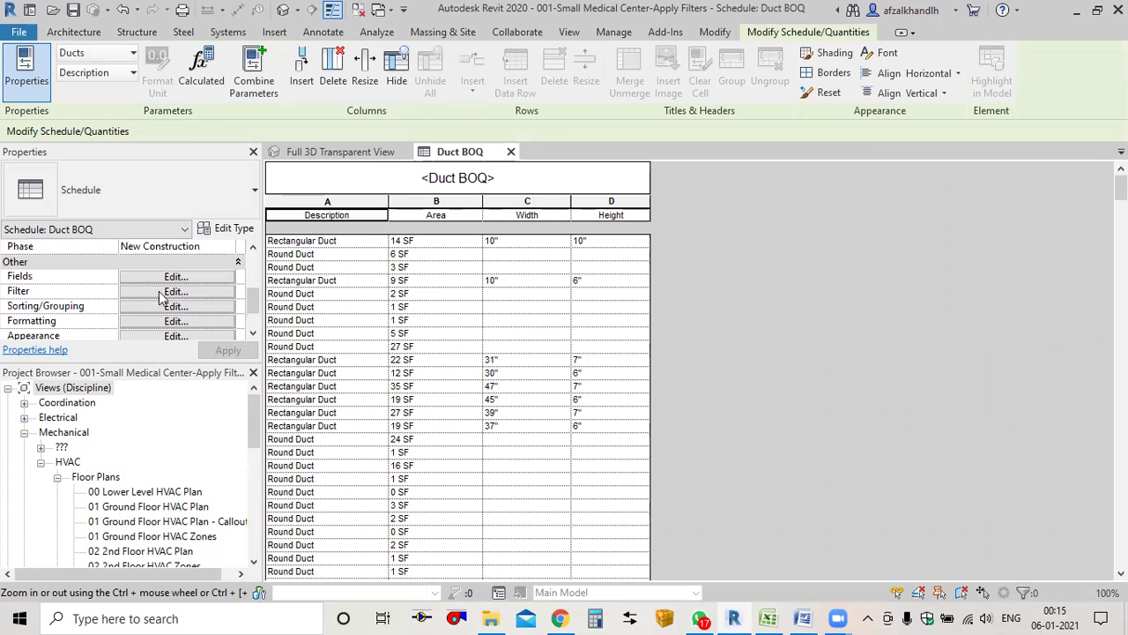
pyautogui.click(172, 292)
pyautogui.click(530, 197)
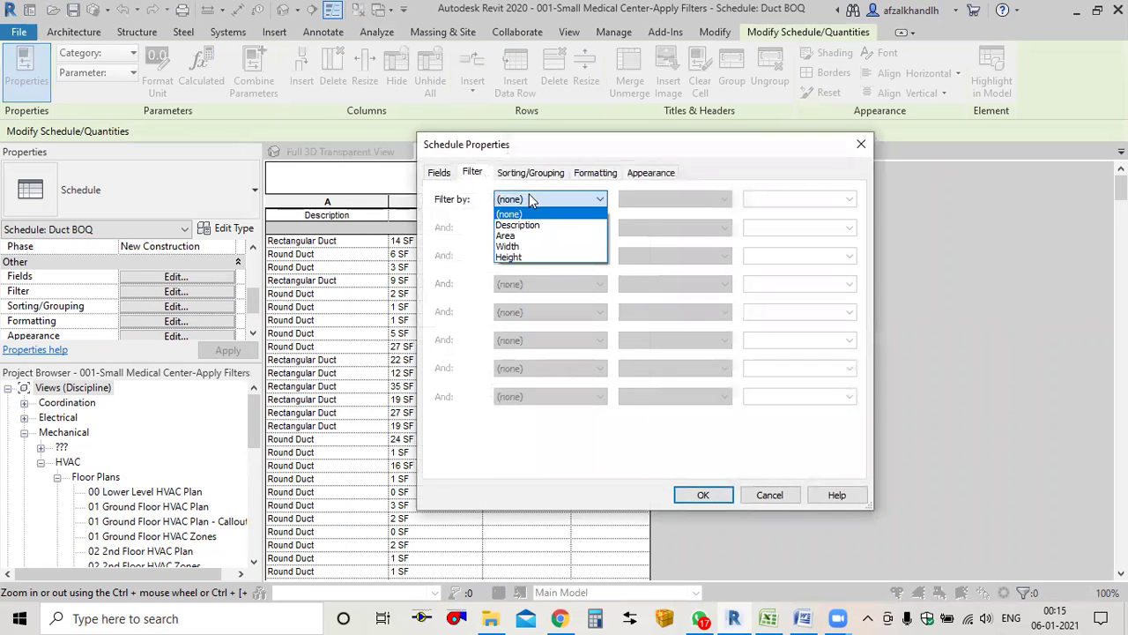
pyautogui.click(532, 227)
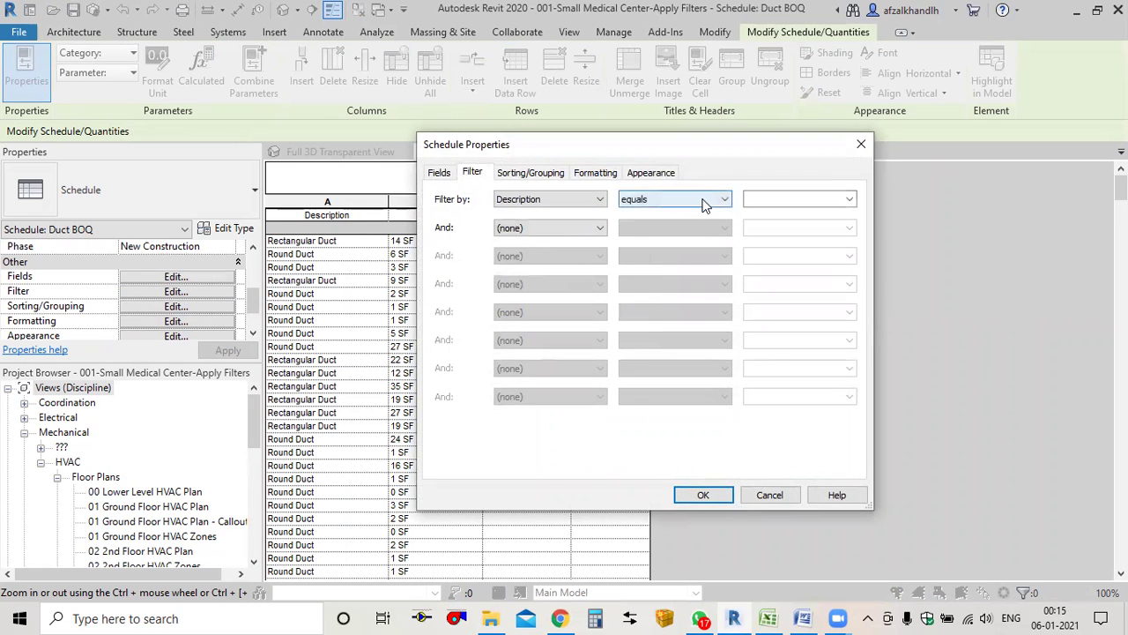
pyautogui.click(849, 200)
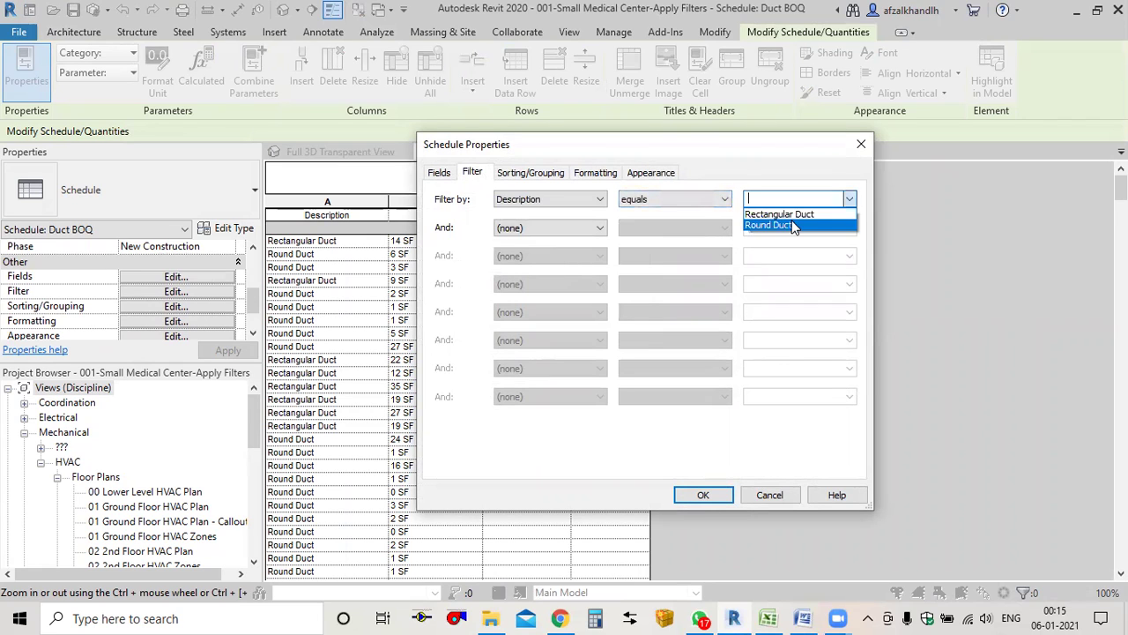
pyautogui.click(790, 215)
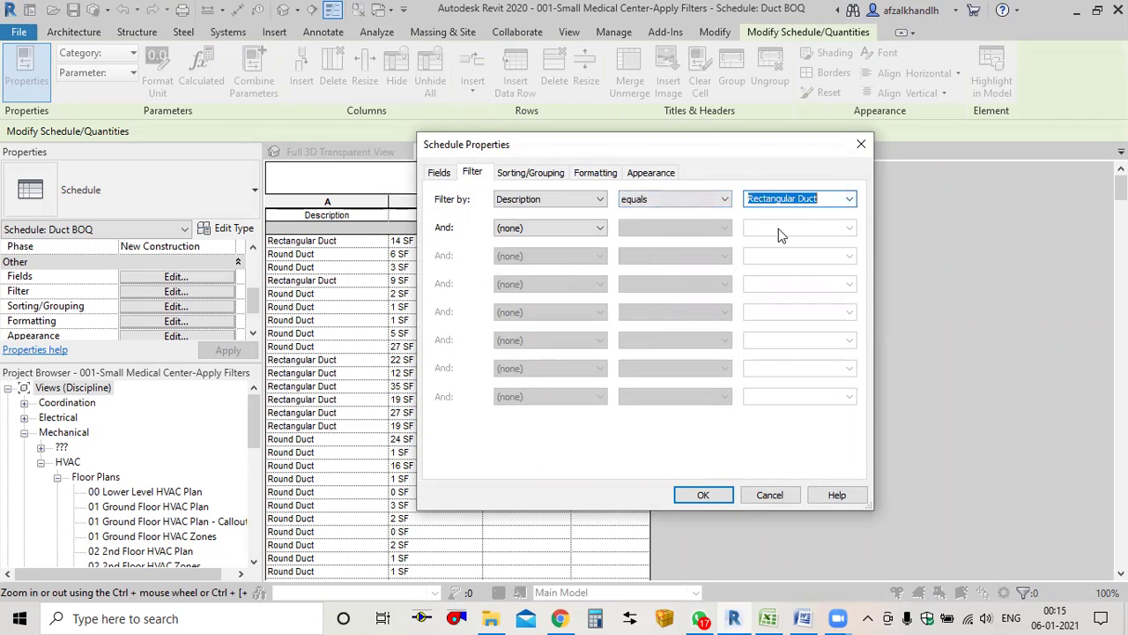
pyautogui.click(695, 491)
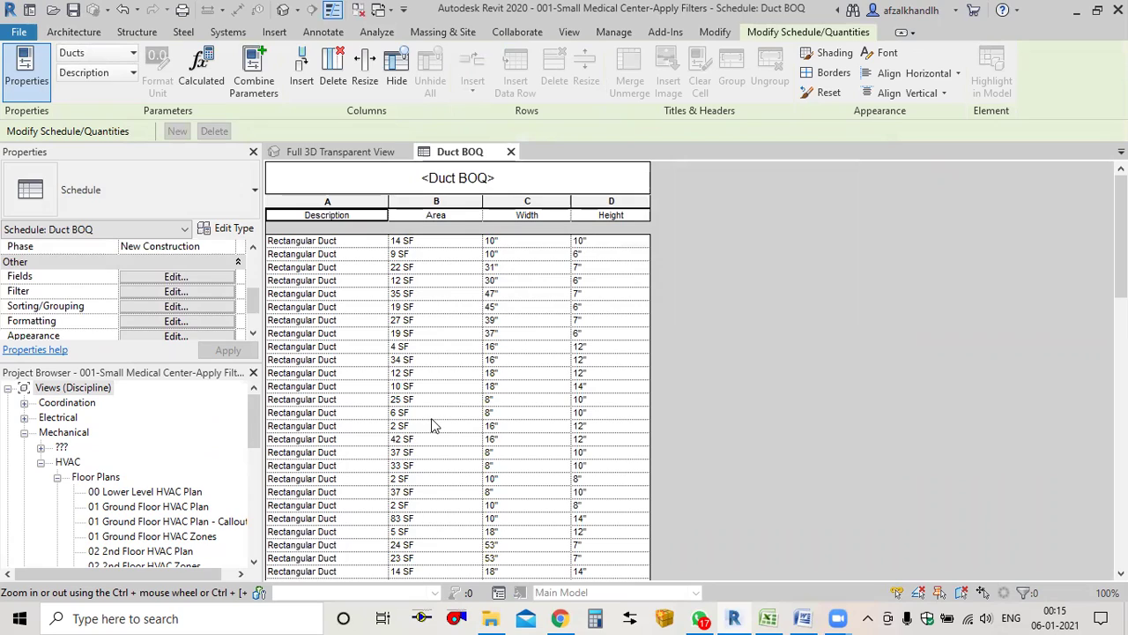
# Step: Switch to the M3M Costing workbook in Excel and examine the factory fabricated duct rows from 26 gauge to 20 gauge GSS
pyautogui.click(804, 618)
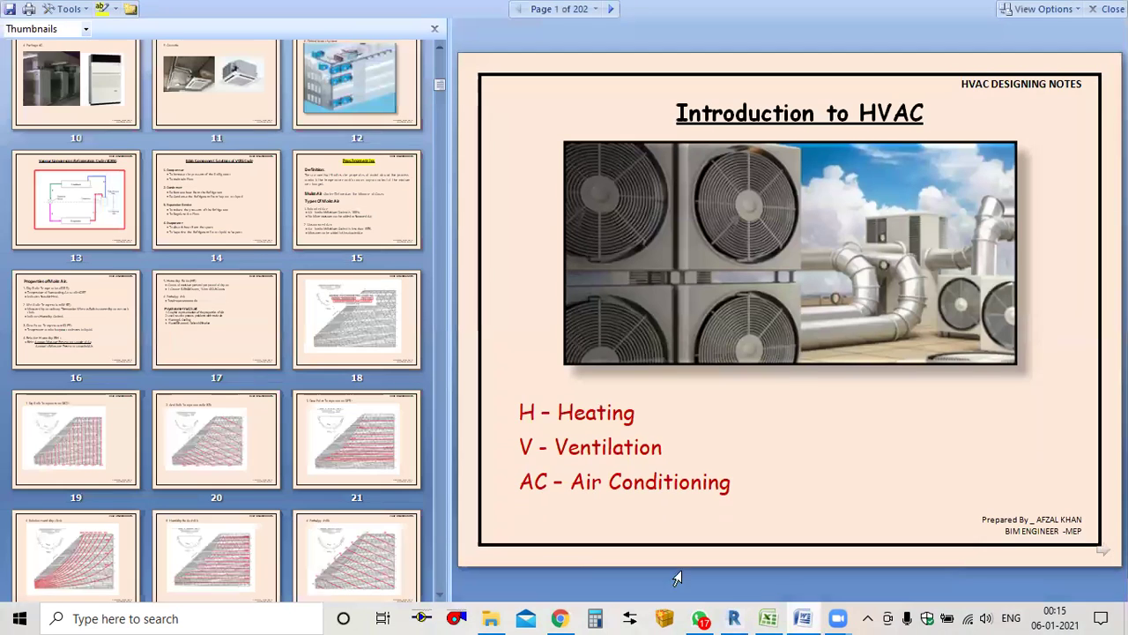
pyautogui.click(767, 618)
pyautogui.click(144, 411)
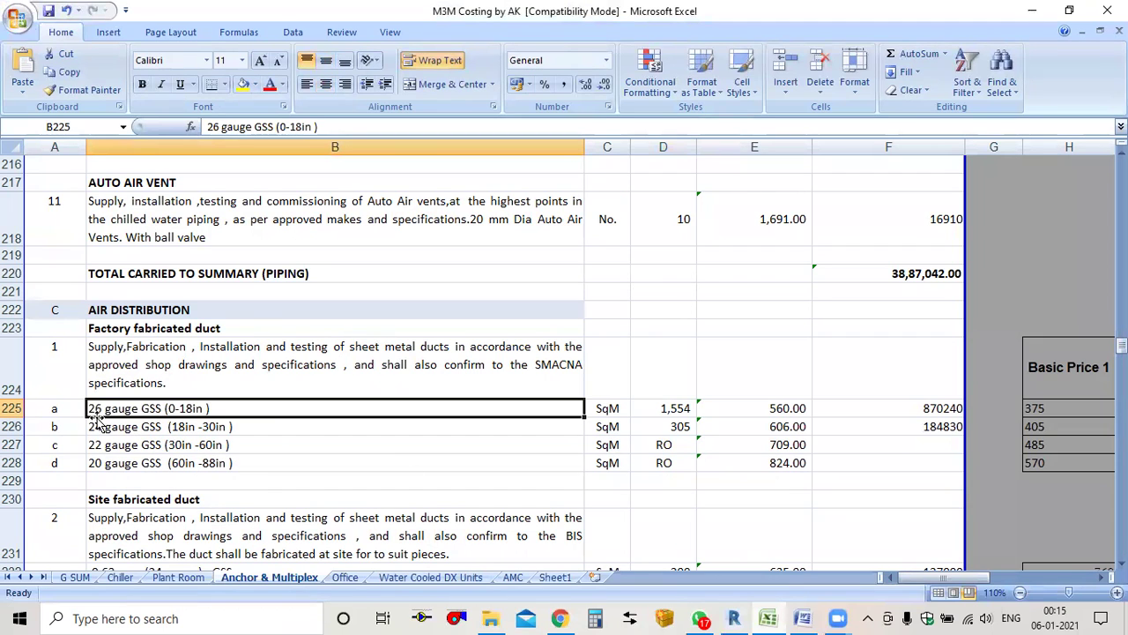
pyautogui.click(118, 464)
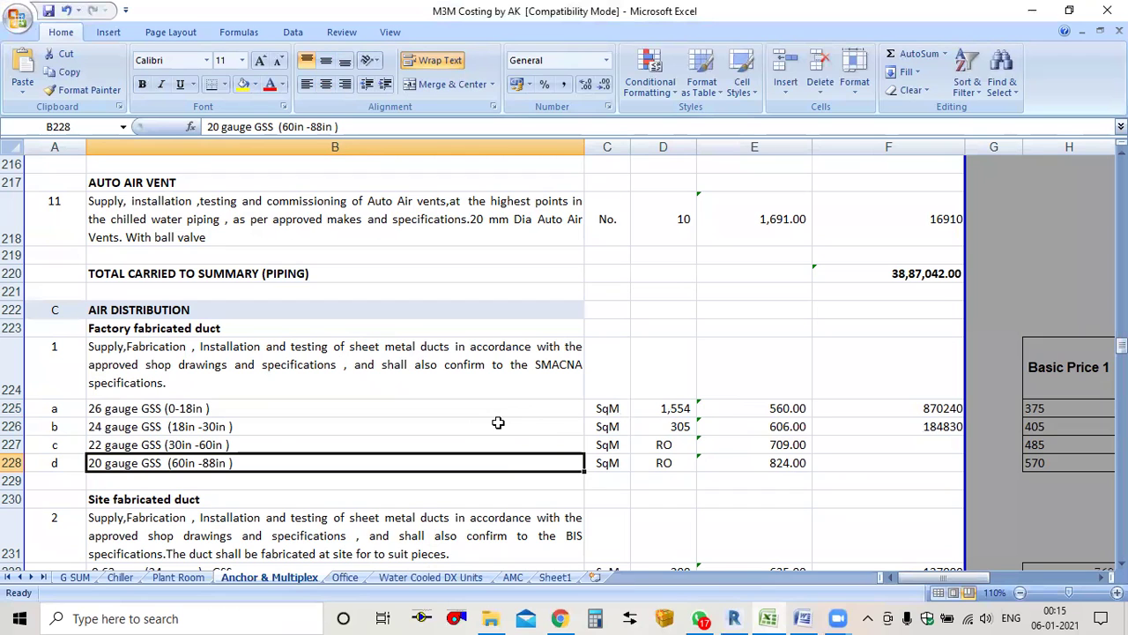
# Step: Switch to Revit and compare the Duct BOQ schedule's Area, Width and Height columns with the gauge size ranges in the M3M Costing workbook
pyautogui.click(733, 617)
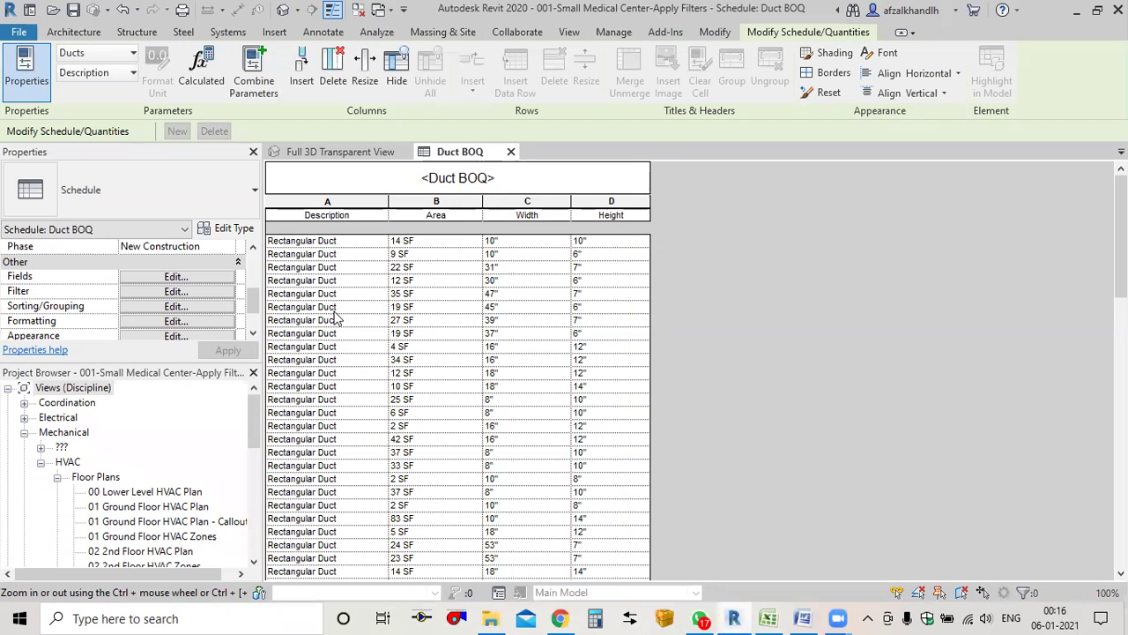
pyautogui.scroll(-10, 344, 335)
pyautogui.scroll(10, 344, 344)
pyautogui.click(439, 204)
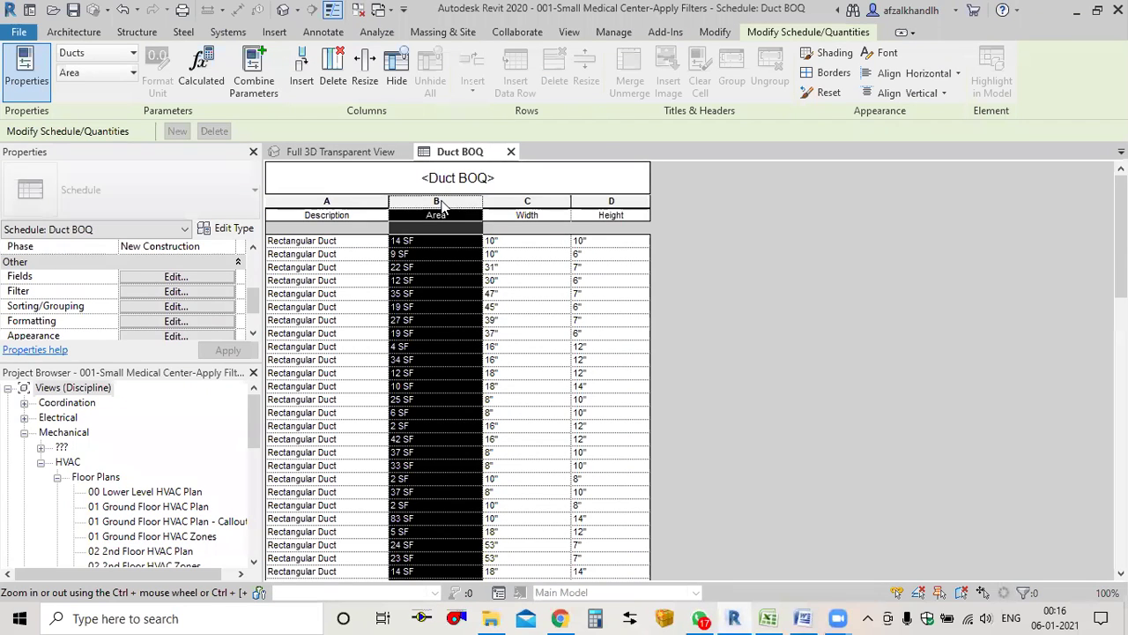
pyautogui.click(534, 203)
pyautogui.click(615, 204)
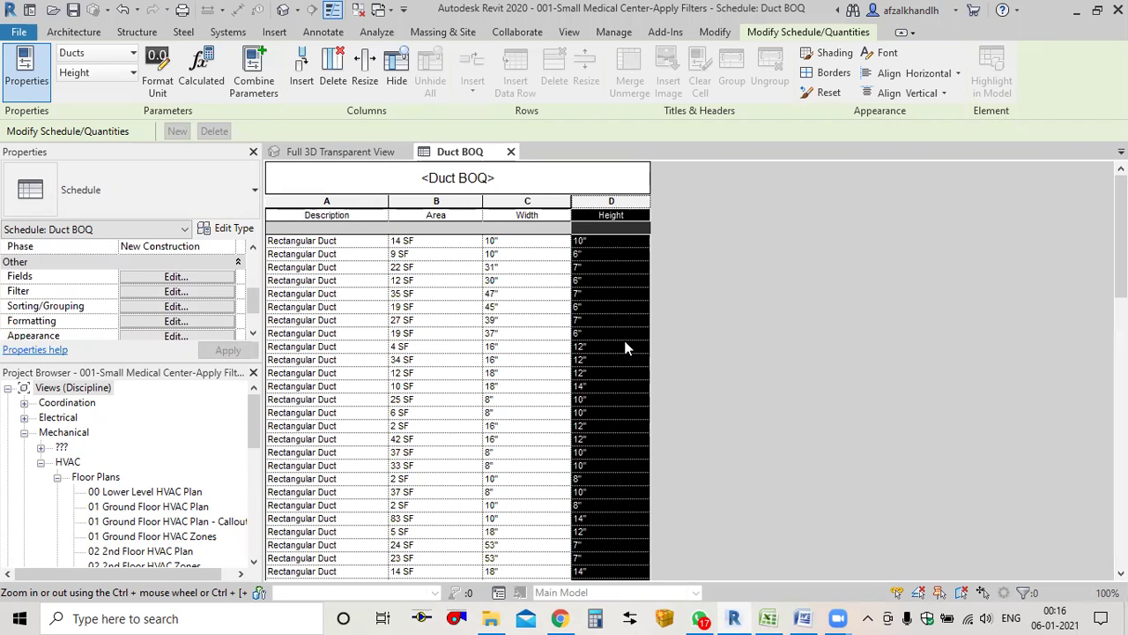
pyautogui.click(167, 277)
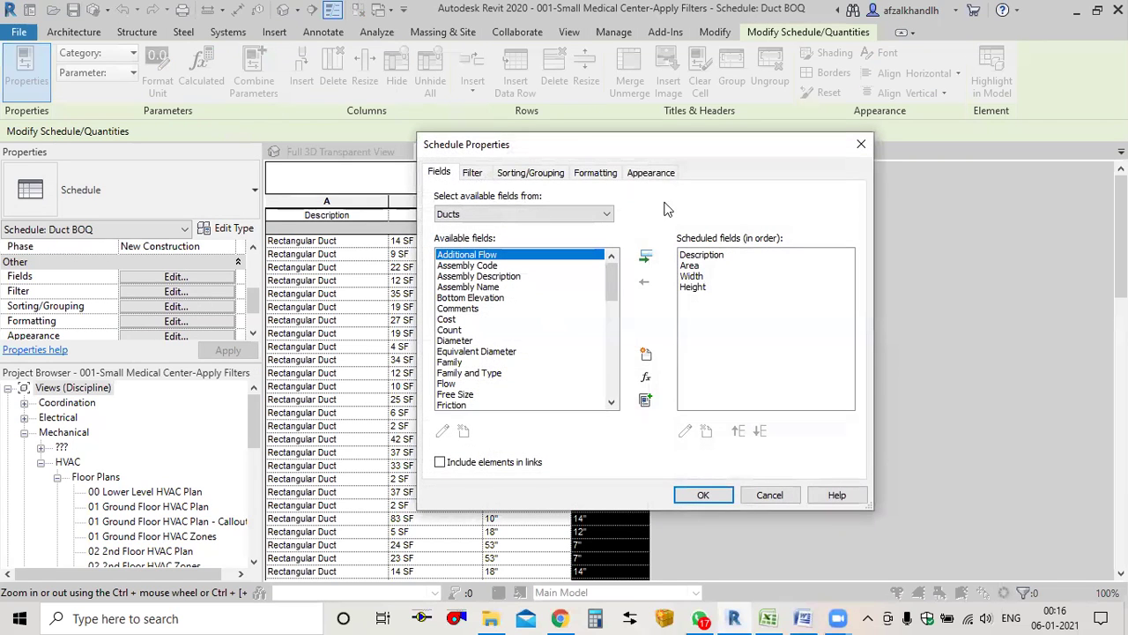
pyautogui.click(860, 146)
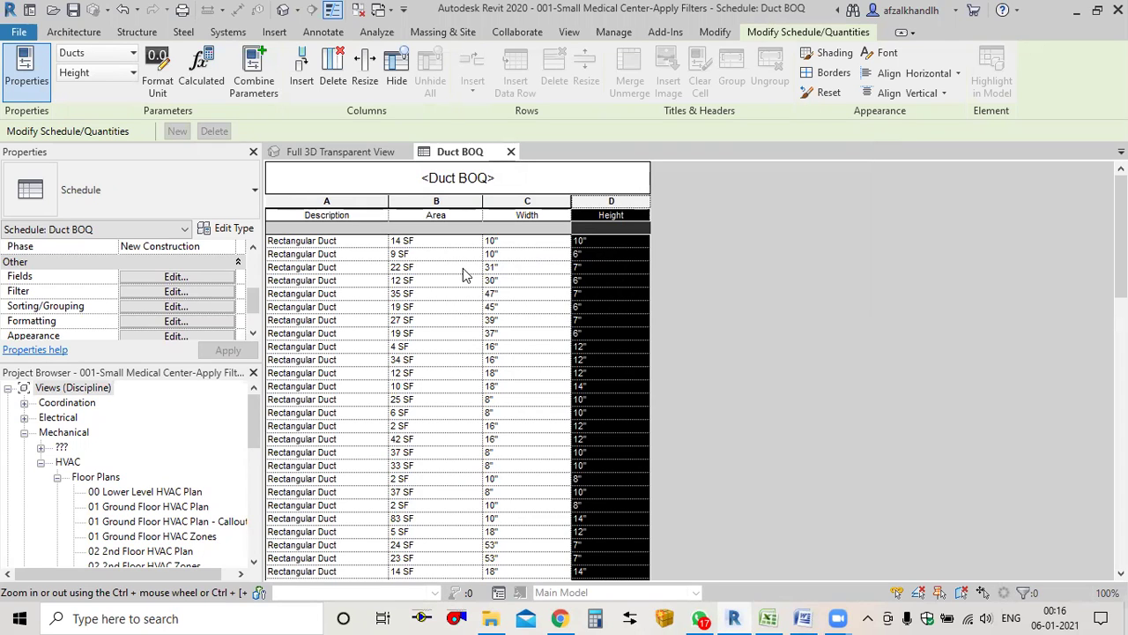
pyautogui.click(768, 618)
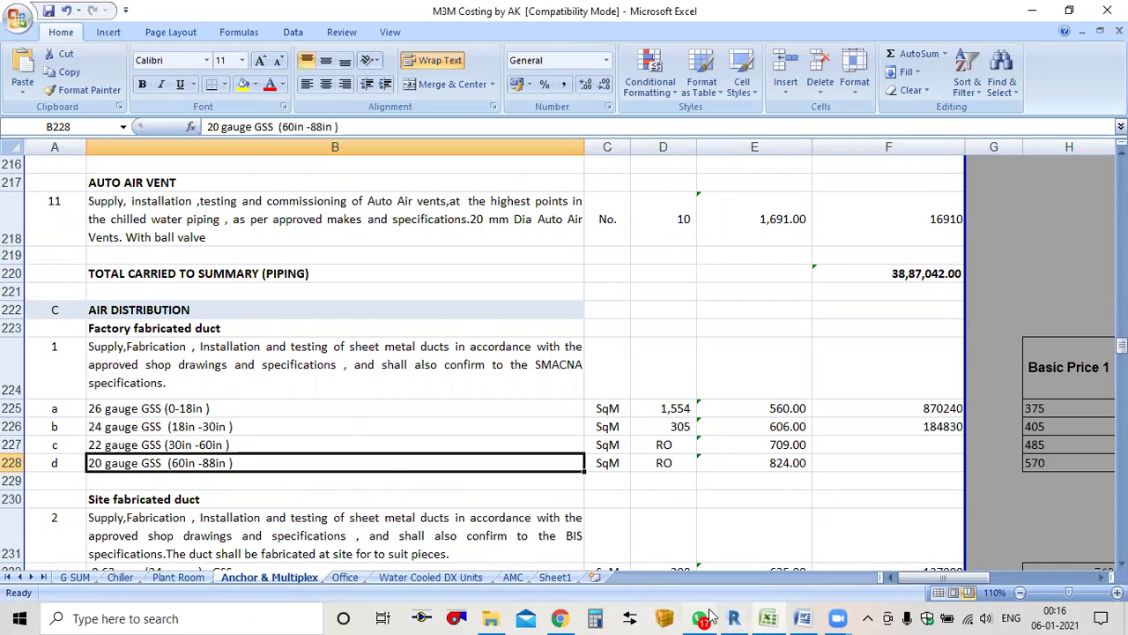
pyautogui.click(767, 617)
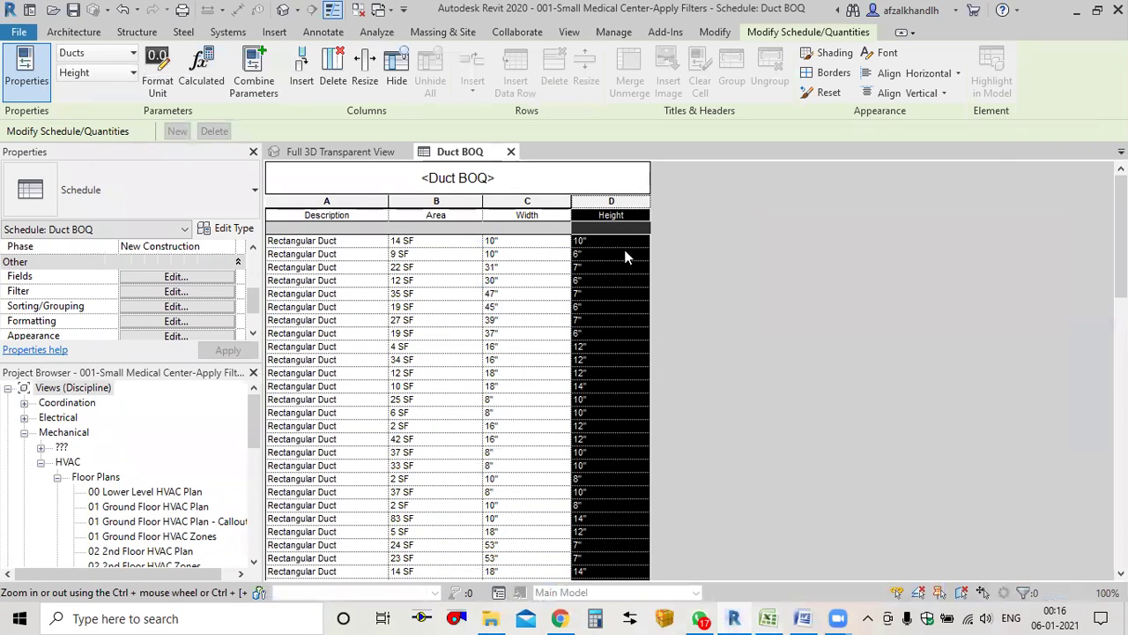
# Step: Start a calculated value named MAX SIZE with type Length in the Duct BOQ schedule fields
pyautogui.click(174, 279)
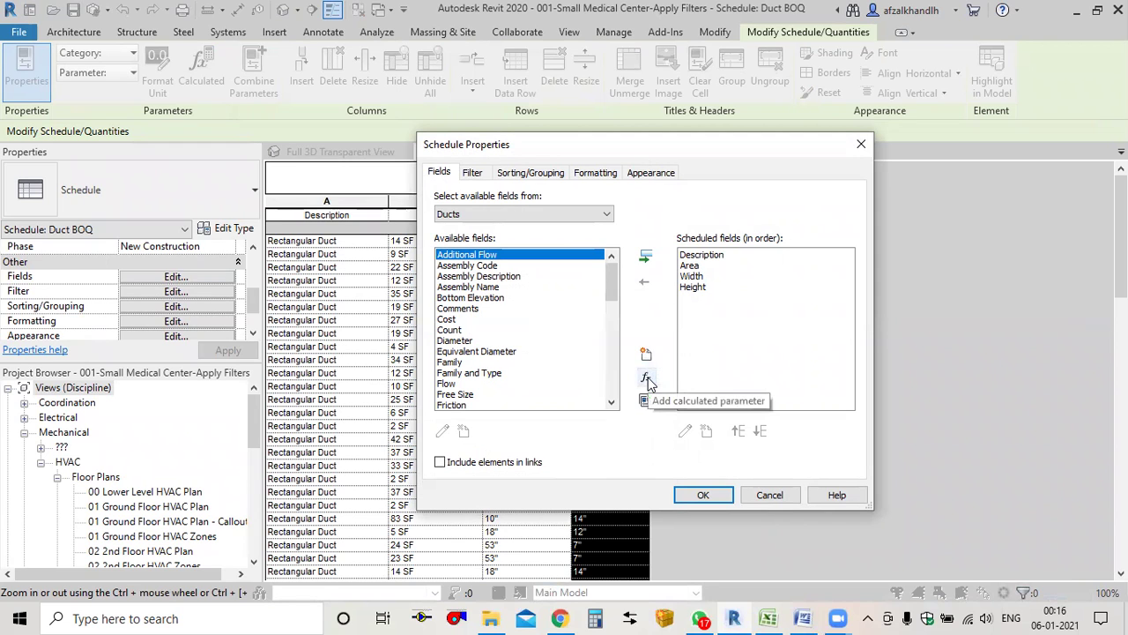
pyautogui.click(647, 378)
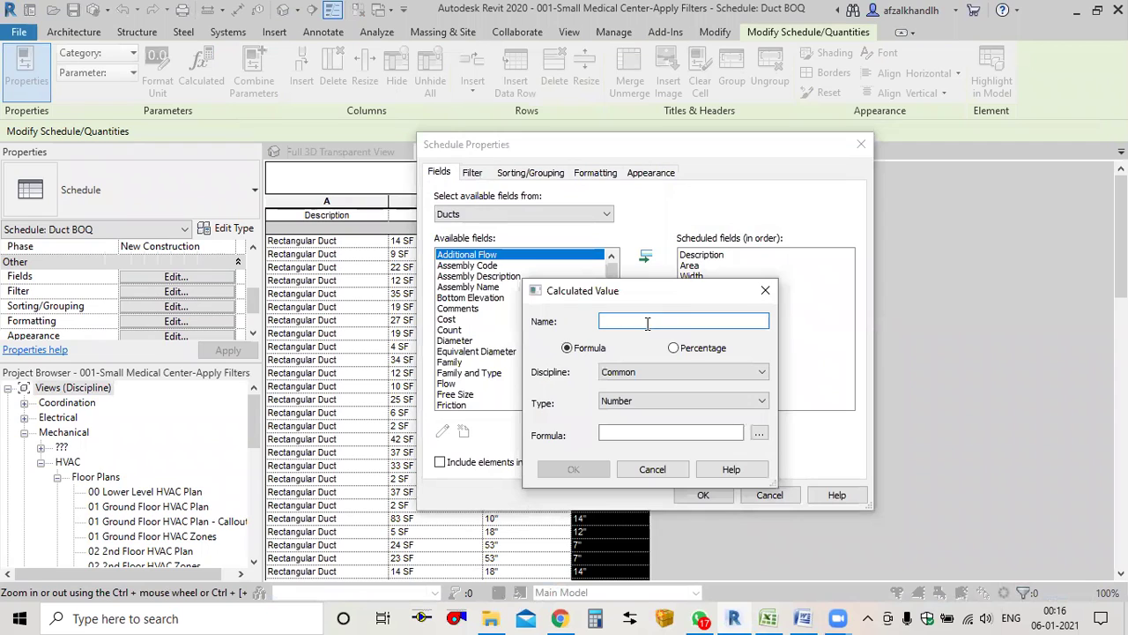
pyautogui.write('MA')
pyautogui.write('SIZE')
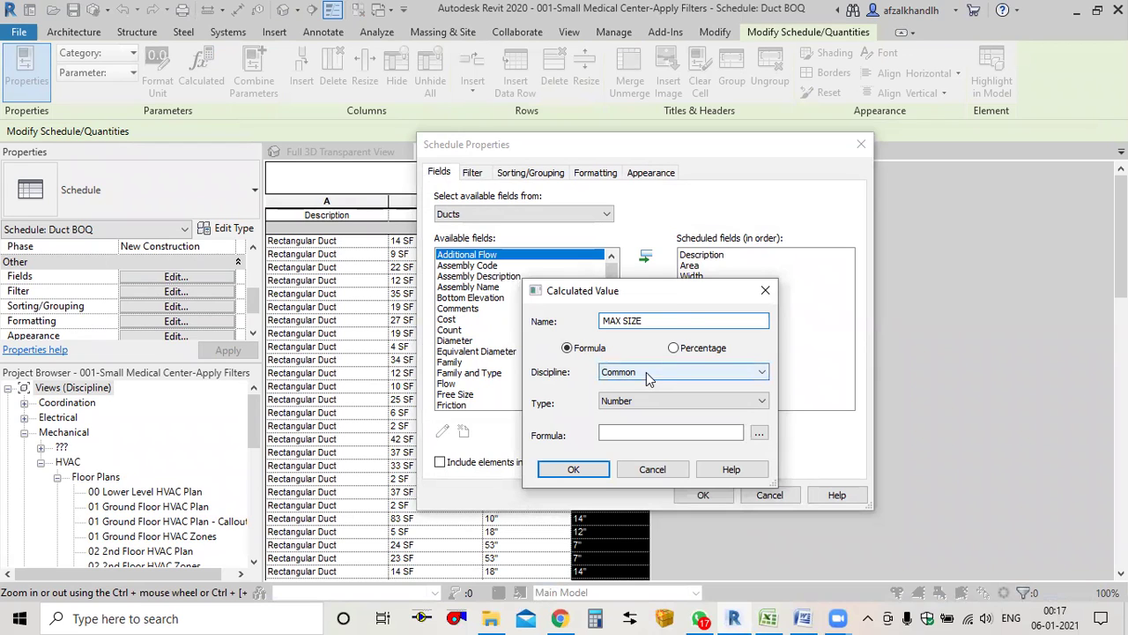
pyautogui.click(640, 401)
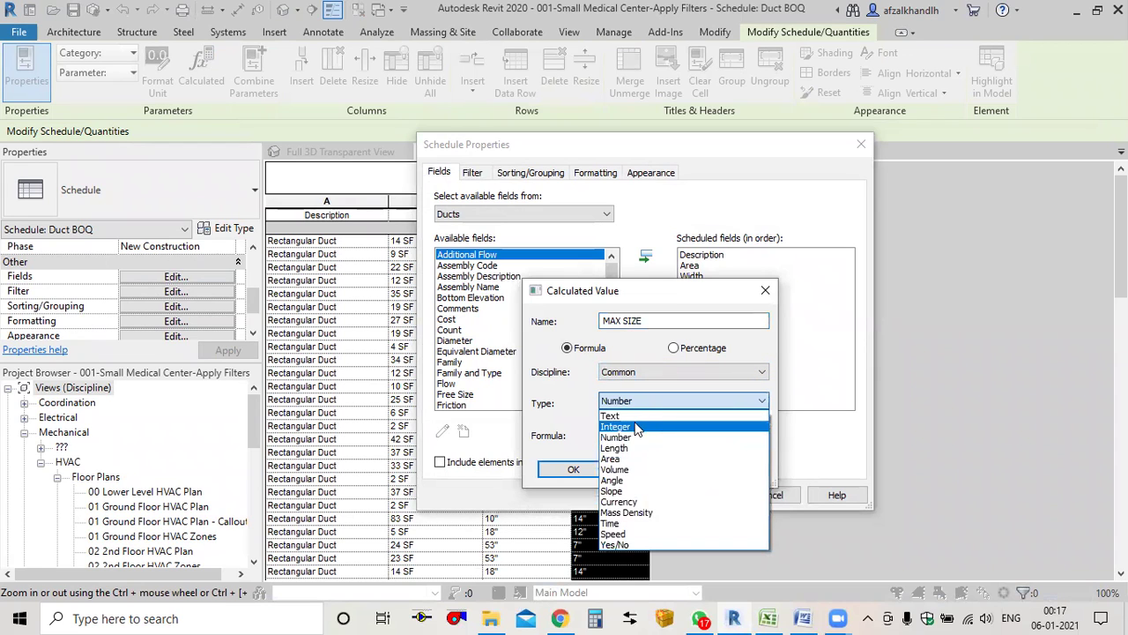
pyautogui.click(629, 447)
# Step: Begin the MAX SIZE formula with if( and leave out any or( function
pyautogui.click(628, 433)
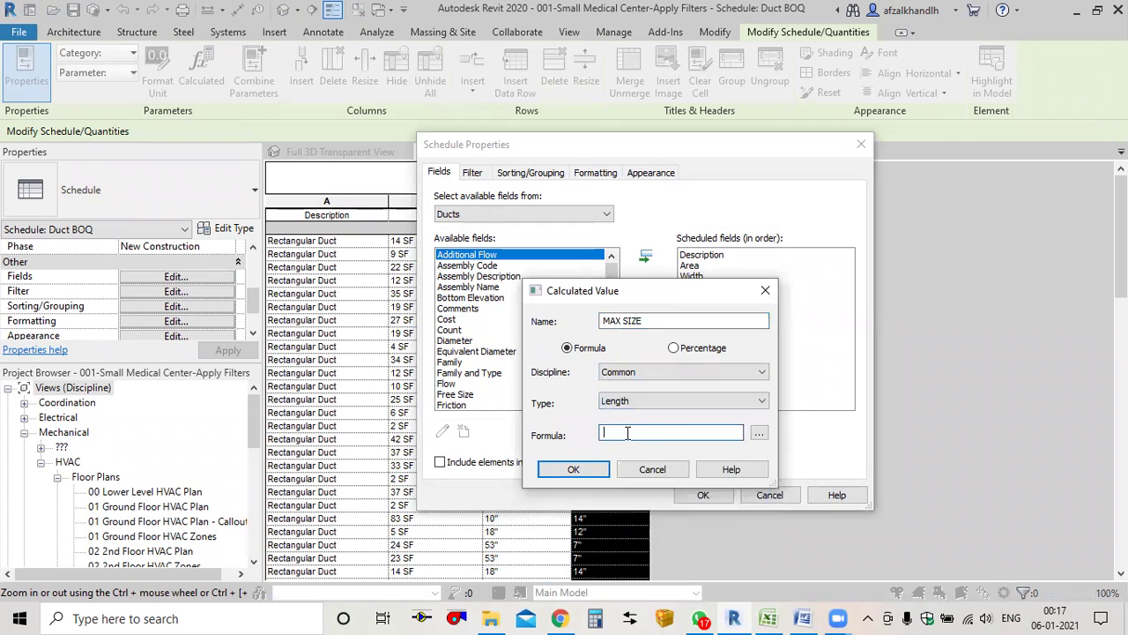
pyautogui.click(759, 433)
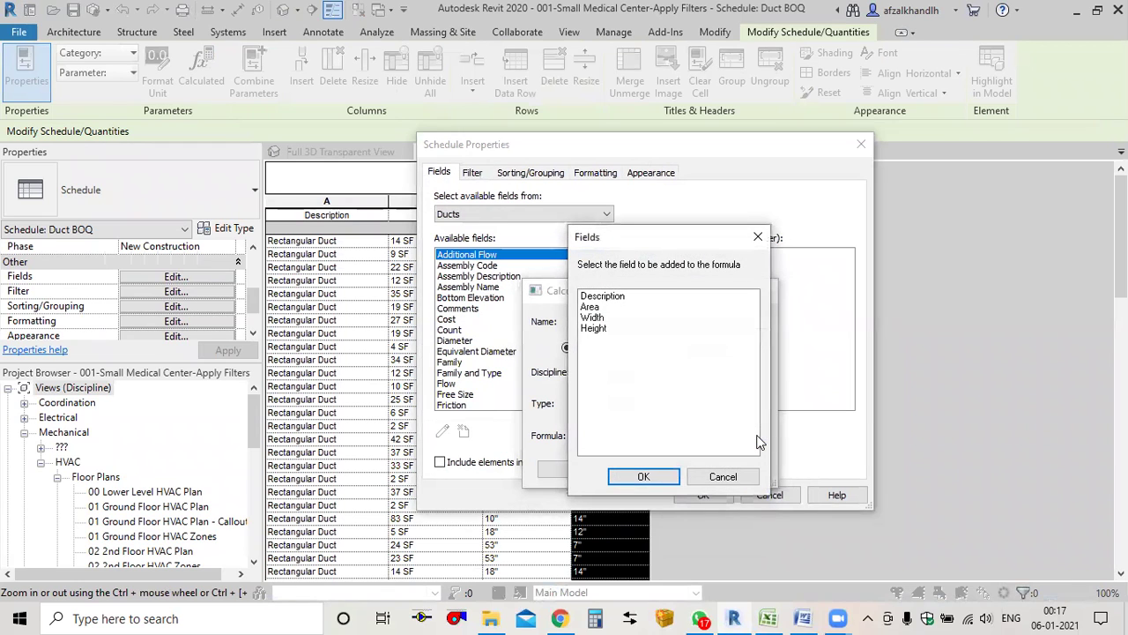
pyautogui.click(758, 238)
pyautogui.click(657, 433)
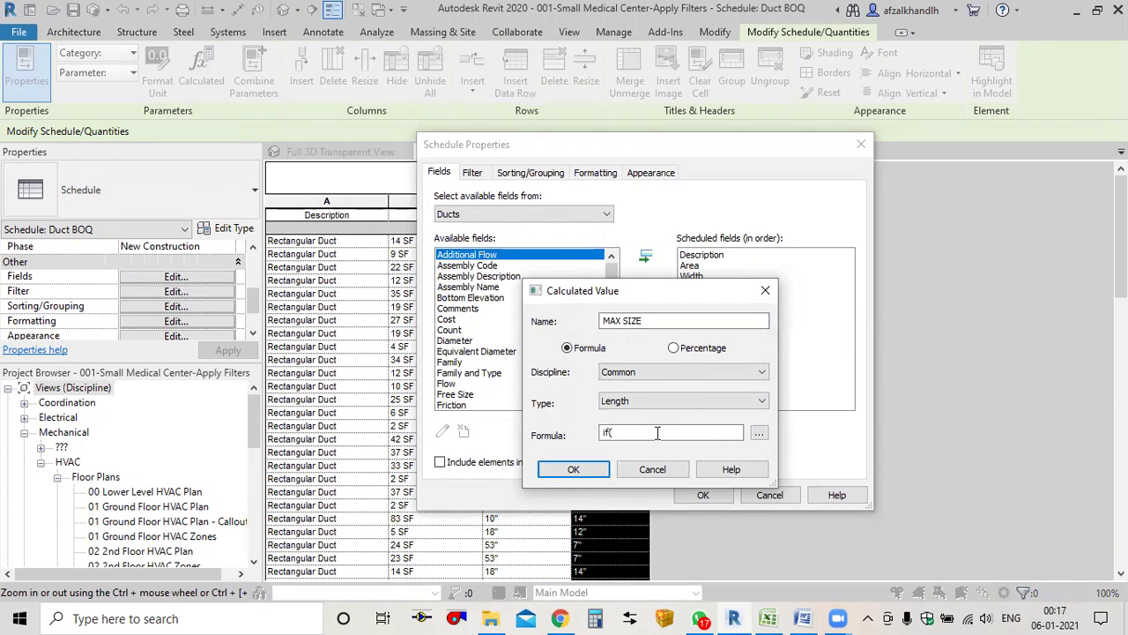
pyautogui.write('if(or(')
pyautogui.click(759, 432)
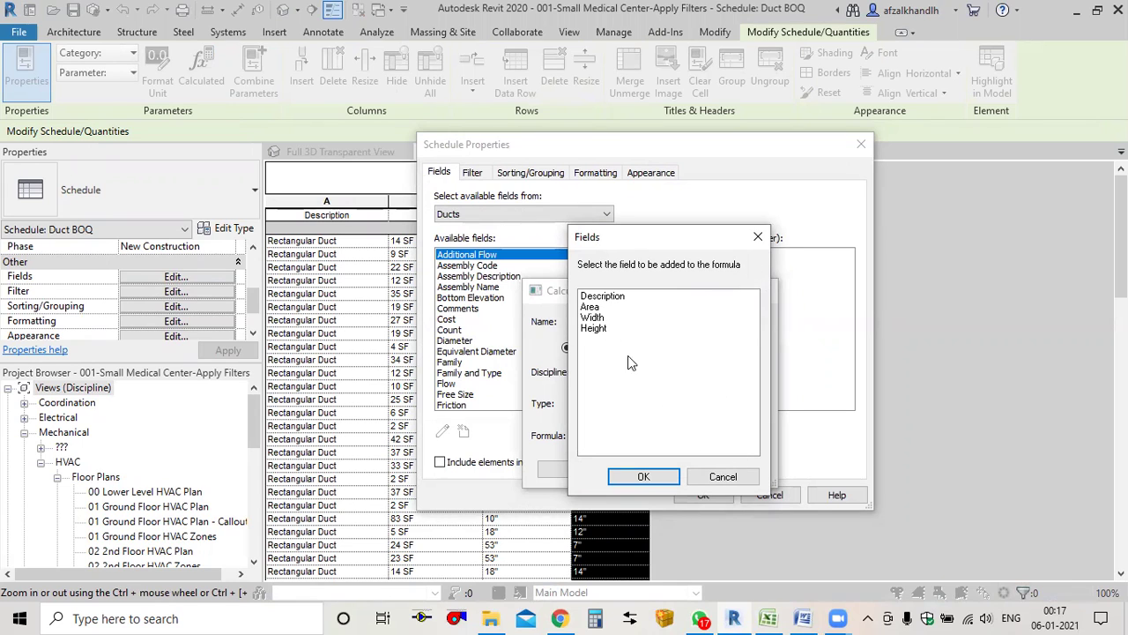
pyautogui.click(723, 476)
pyautogui.click(641, 432)
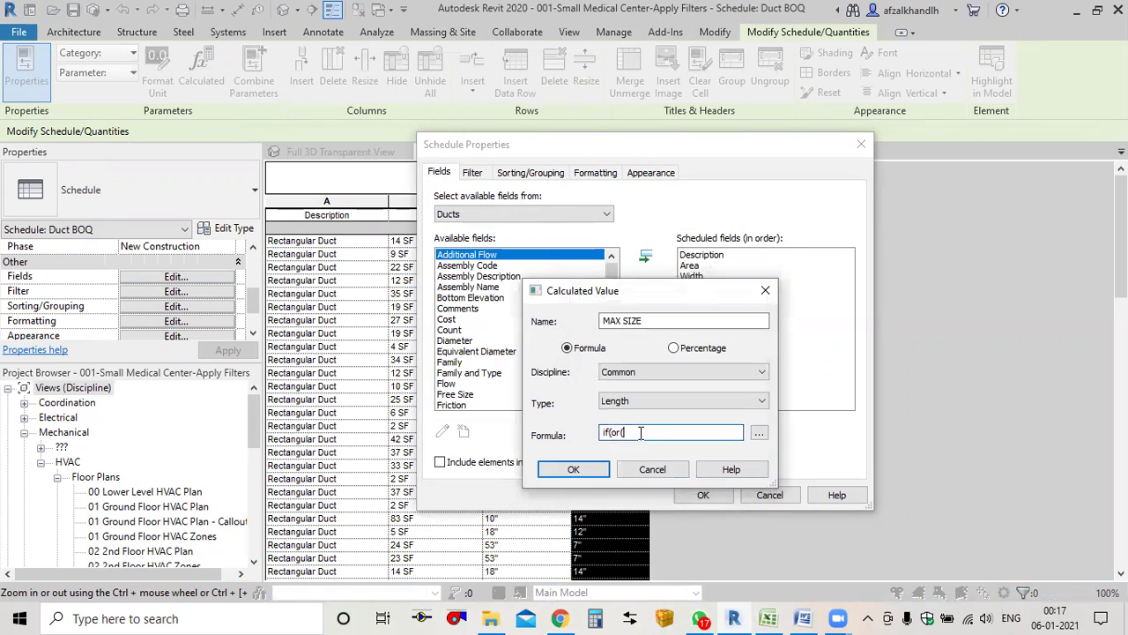
pyautogui.press('BackSpace')
pyautogui.press('BackSpace')
# Step: Add the condition Width>Height to the MAX SIZE formula, using the schedule's Width and Height fields
pyautogui.click(763, 435)
pyautogui.click(605, 319)
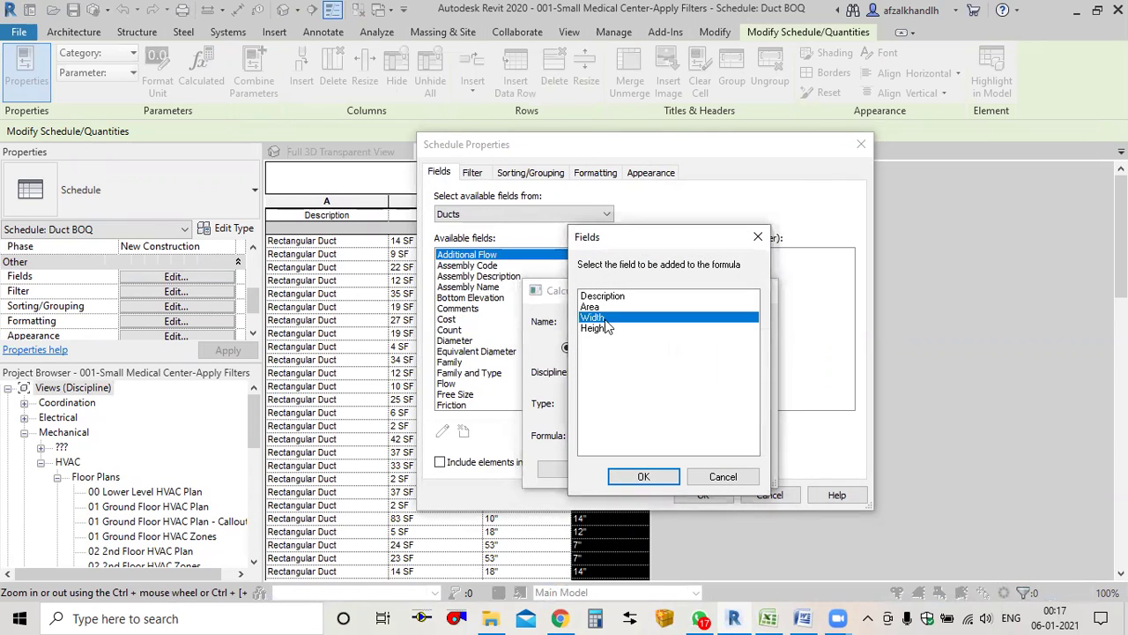
pyautogui.click(663, 476)
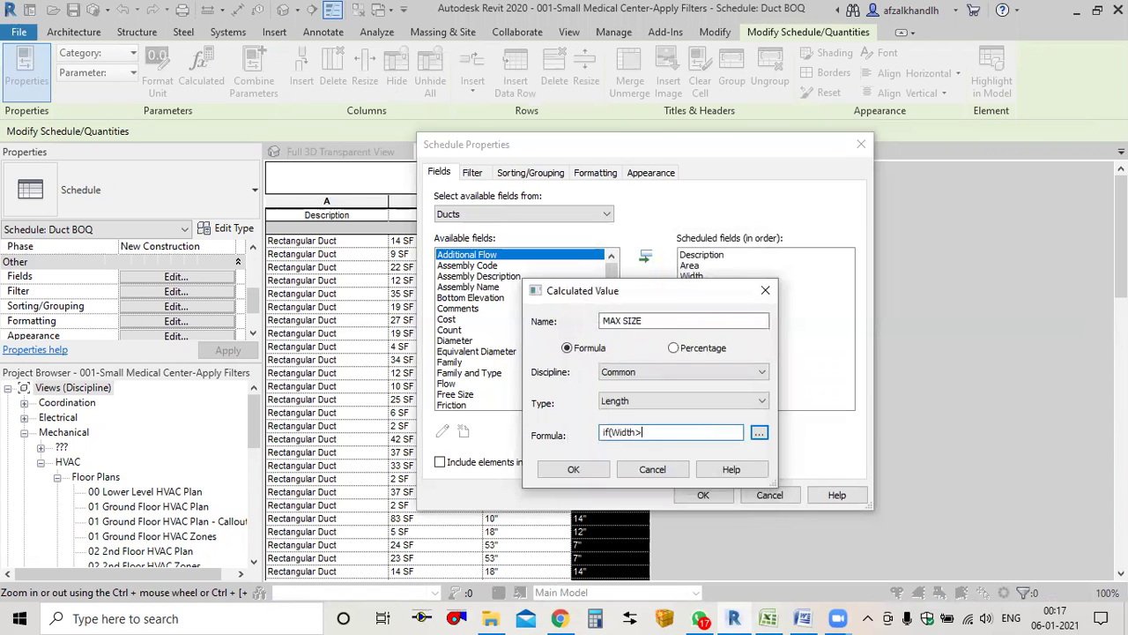
pyautogui.click(759, 432)
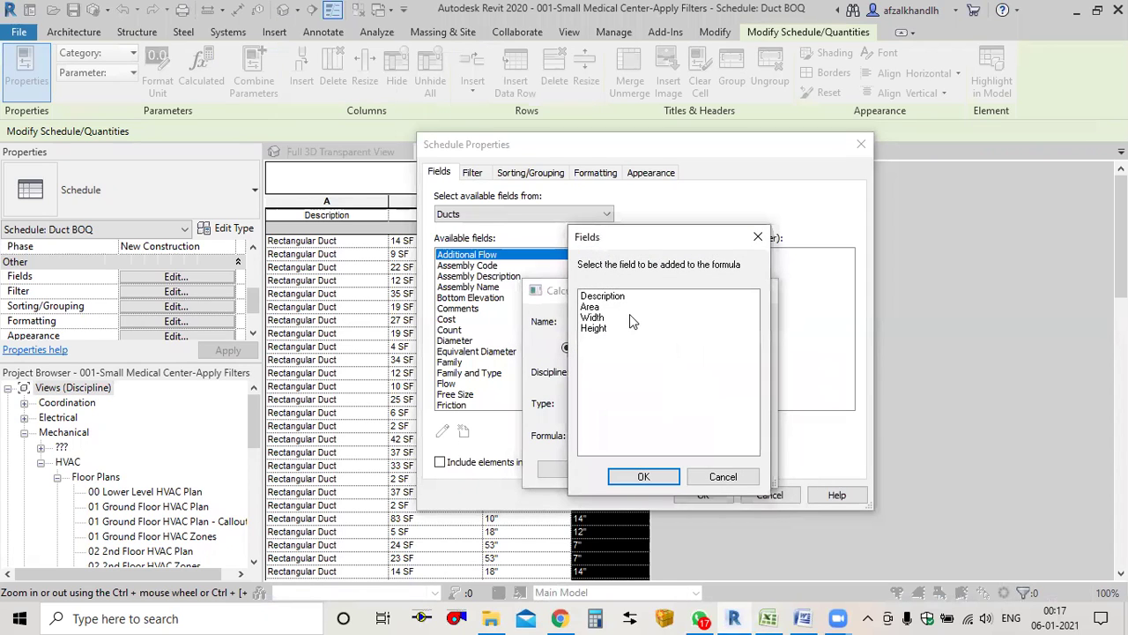
pyautogui.click(612, 330)
pyautogui.click(654, 478)
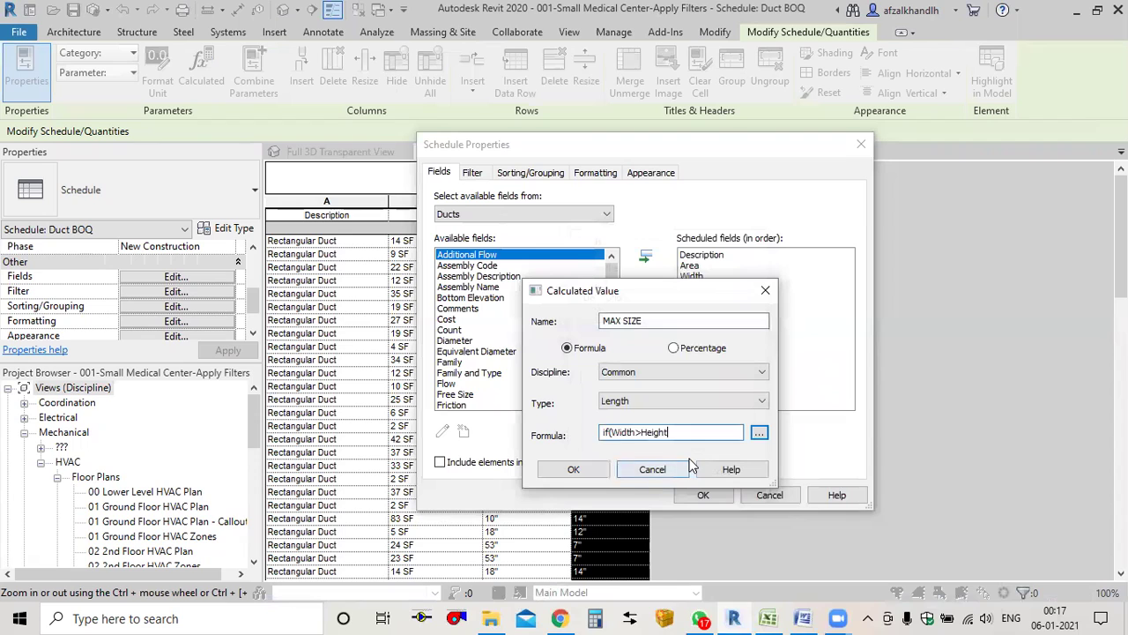
# Step: Complete the formula as if(Width>Height,Width,Height) and add the MAX SIZE column to the Duct BOQ schedule
pyautogui.write(',')
pyautogui.click(759, 433)
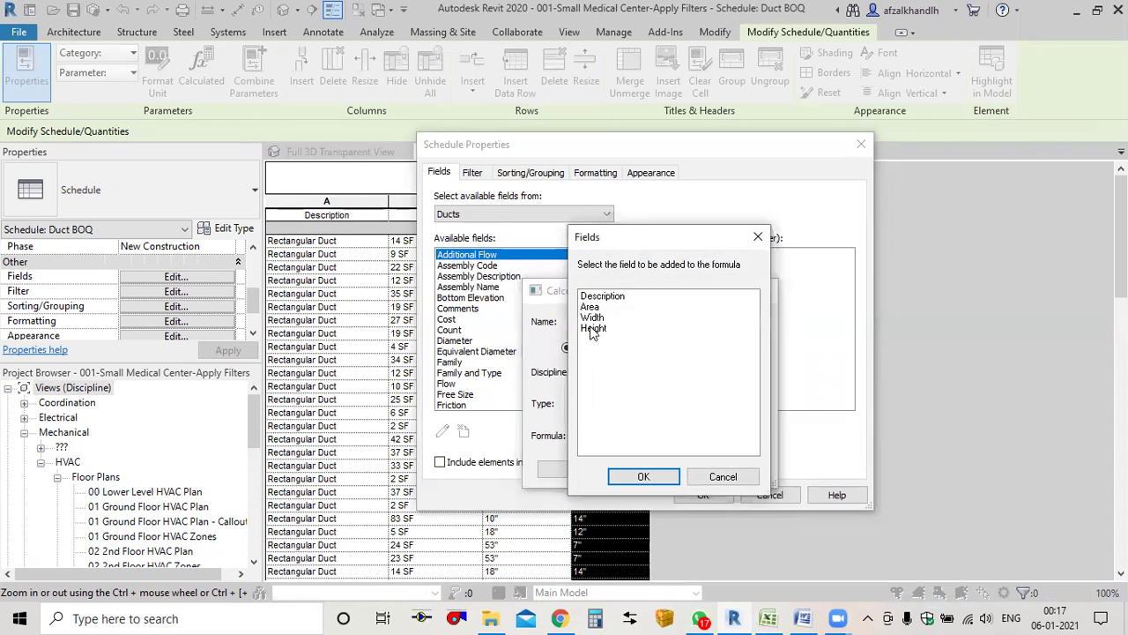
pyautogui.click(602, 307)
pyautogui.click(603, 317)
pyautogui.click(646, 482)
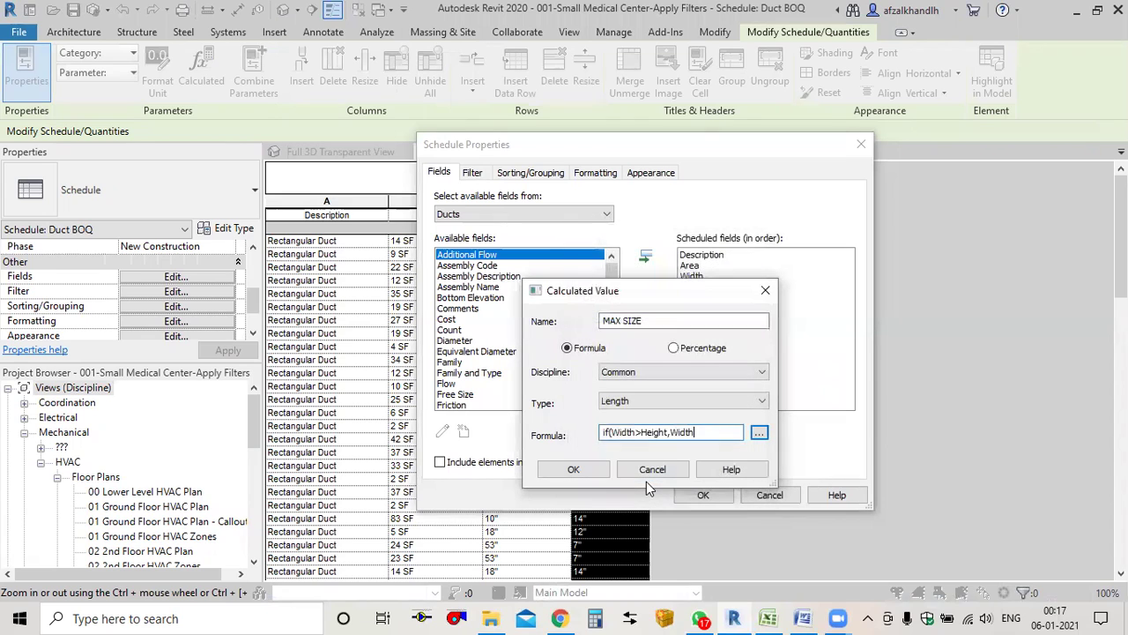
pyautogui.write(',')
pyautogui.click(758, 433)
pyautogui.click(608, 327)
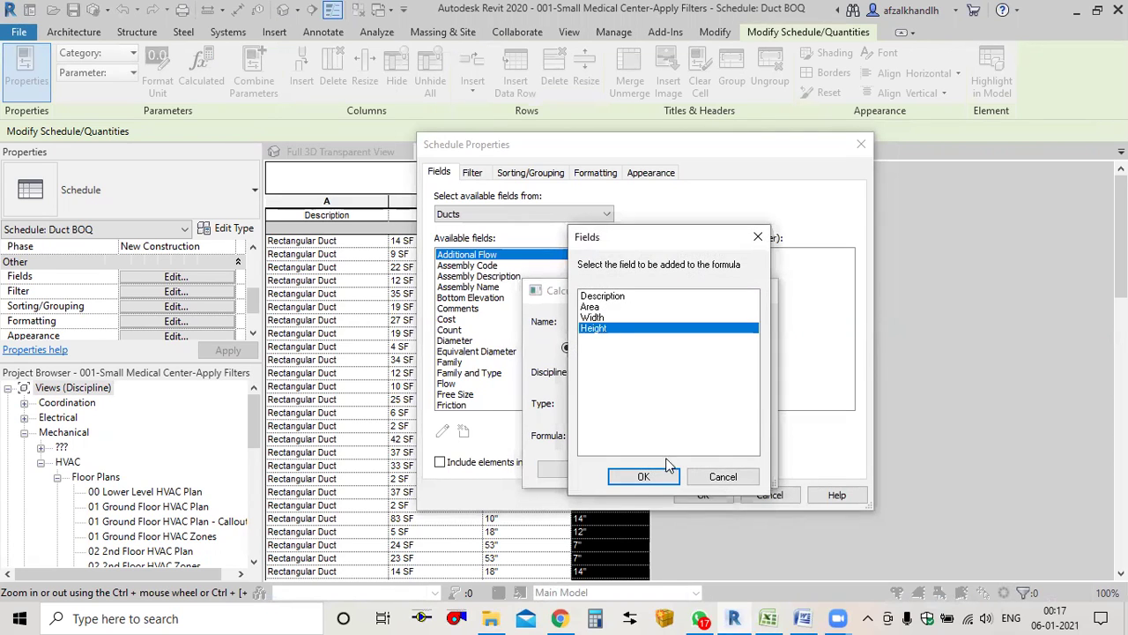
pyautogui.click(644, 477)
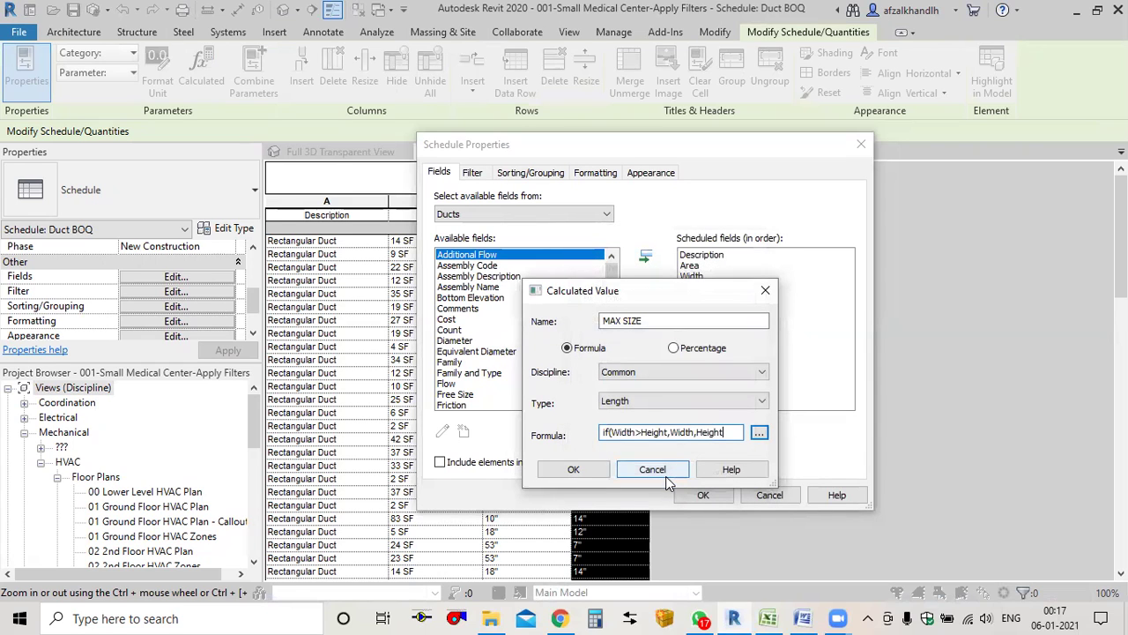
pyautogui.write(')')
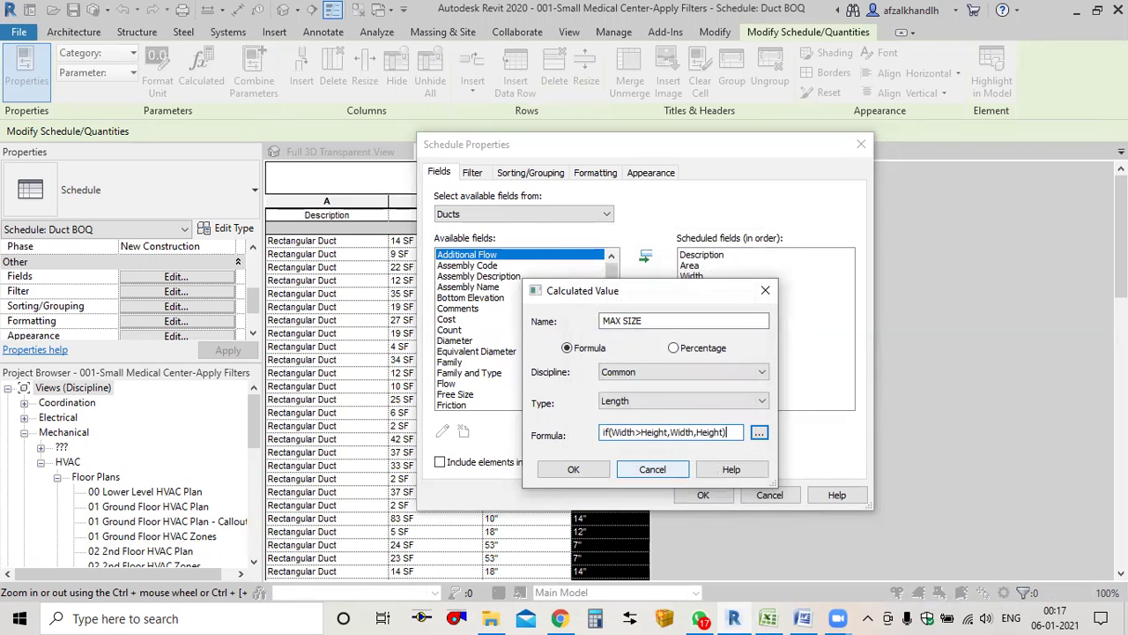
pyautogui.click(571, 468)
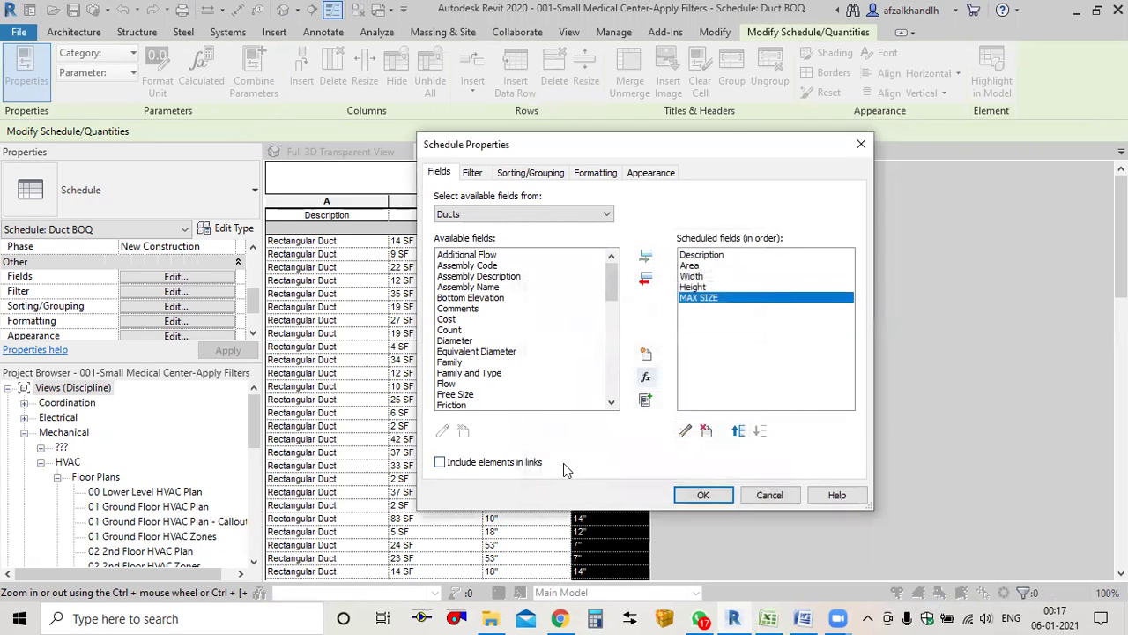
pyautogui.click(702, 495)
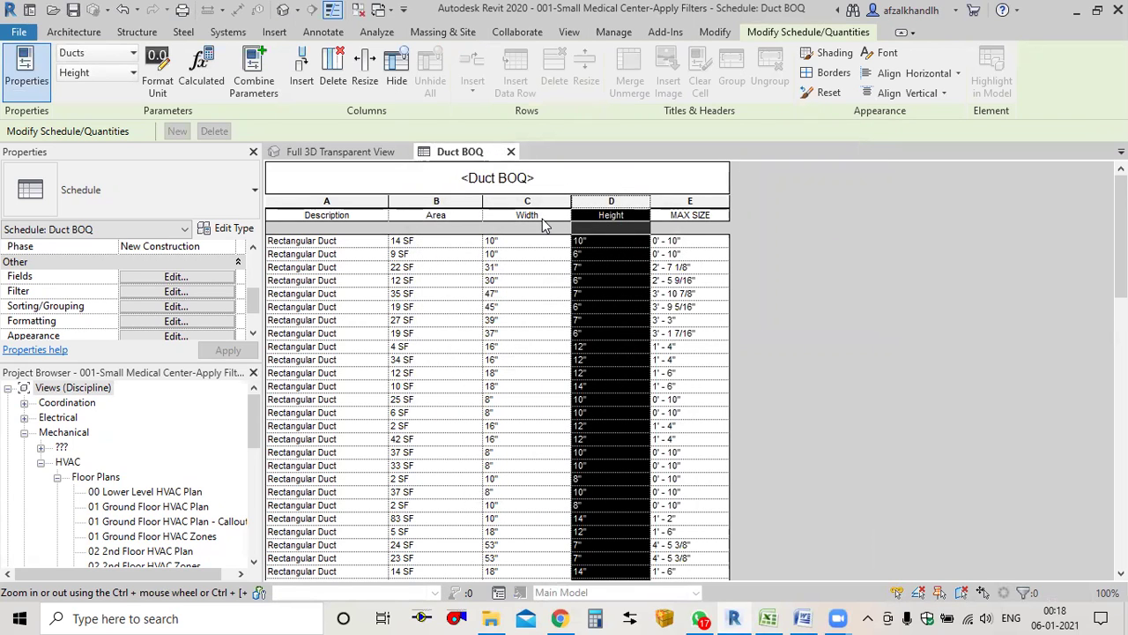
# Step: Format the MAX SIZE column independently of project settings, in decimal inches with 0 decimal places and the " unit symbol
pyautogui.click(690, 216)
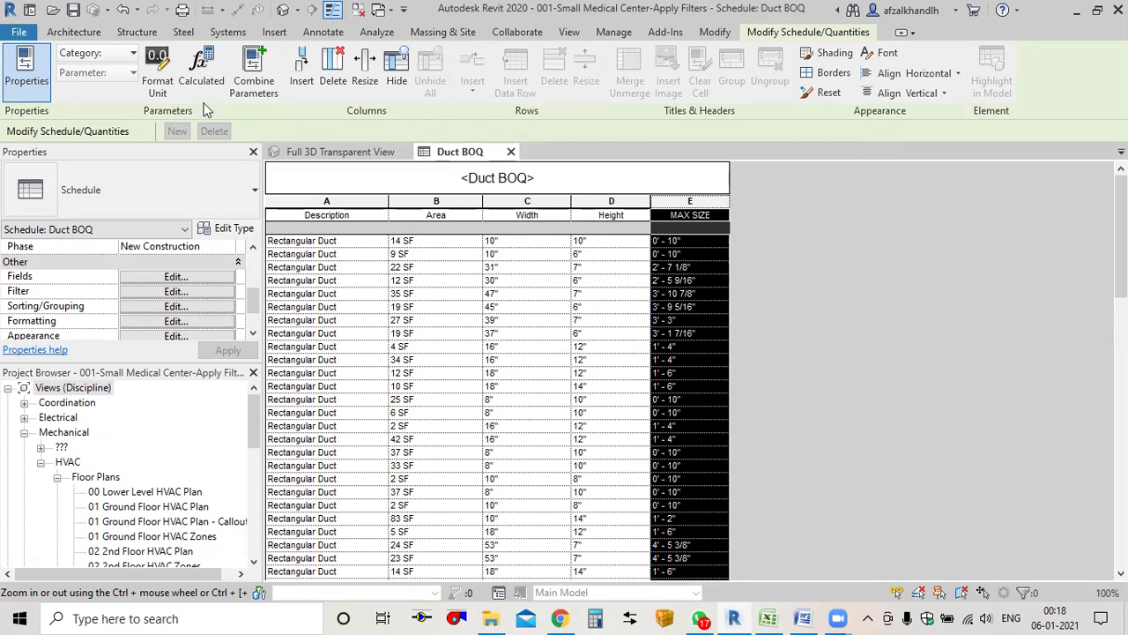
pyautogui.click(156, 70)
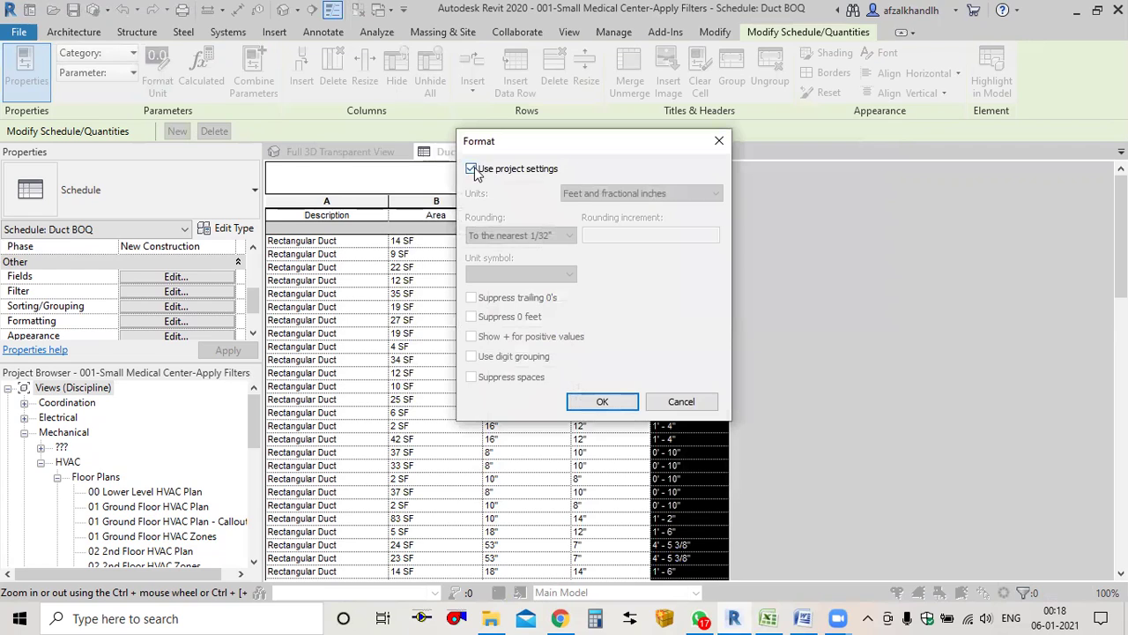
pyautogui.click(472, 169)
pyautogui.click(626, 193)
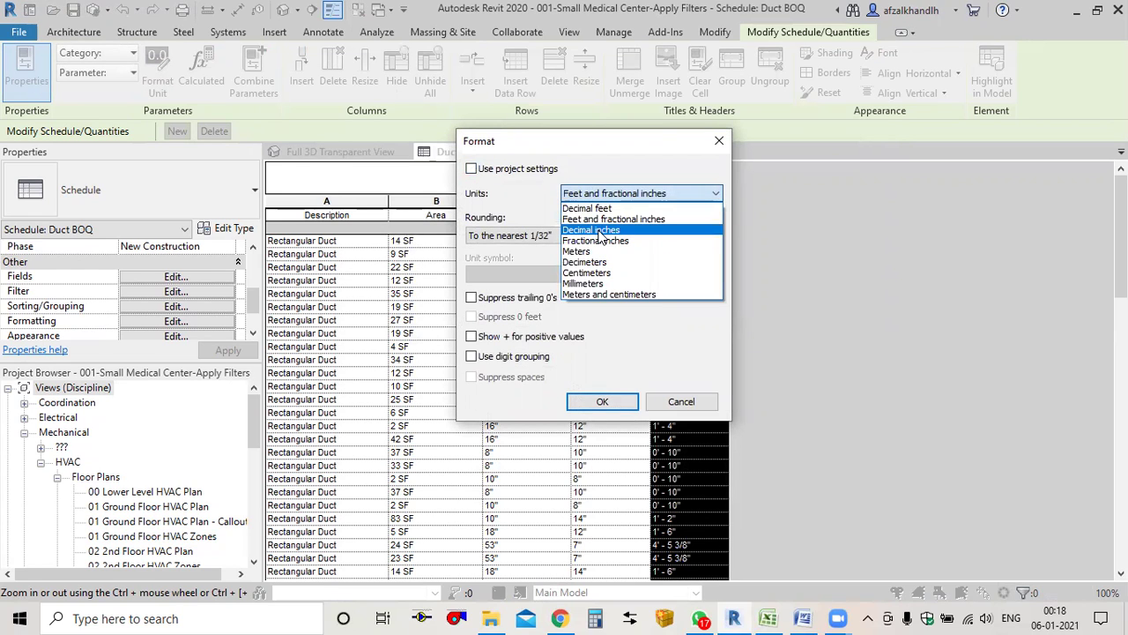
pyautogui.click(599, 231)
pyautogui.click(519, 238)
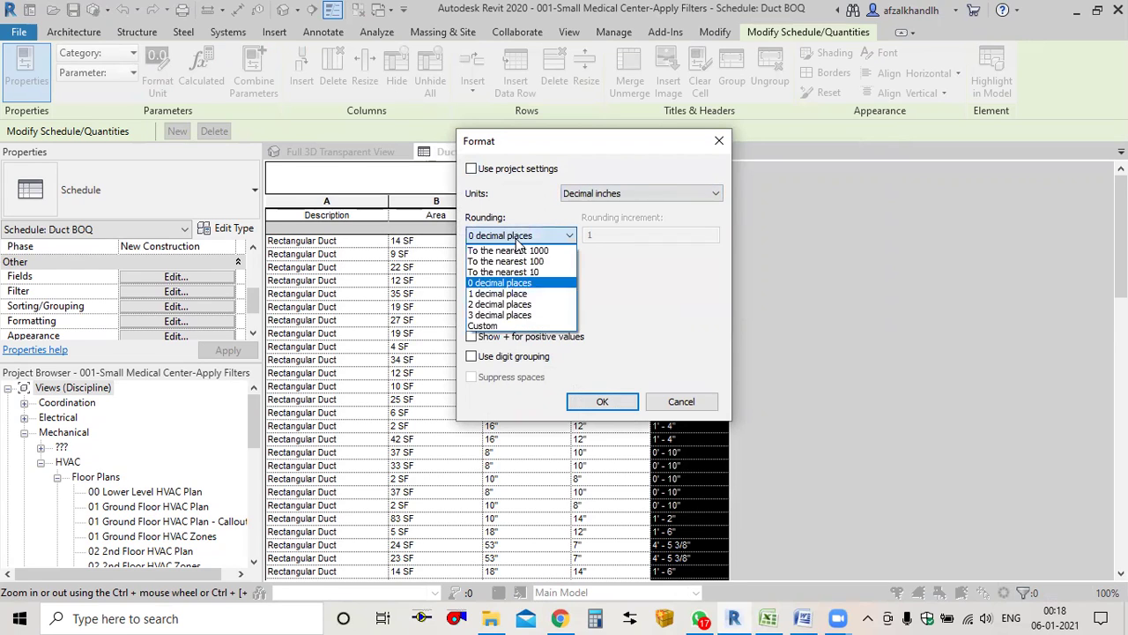
pyautogui.click(507, 282)
pyautogui.click(515, 274)
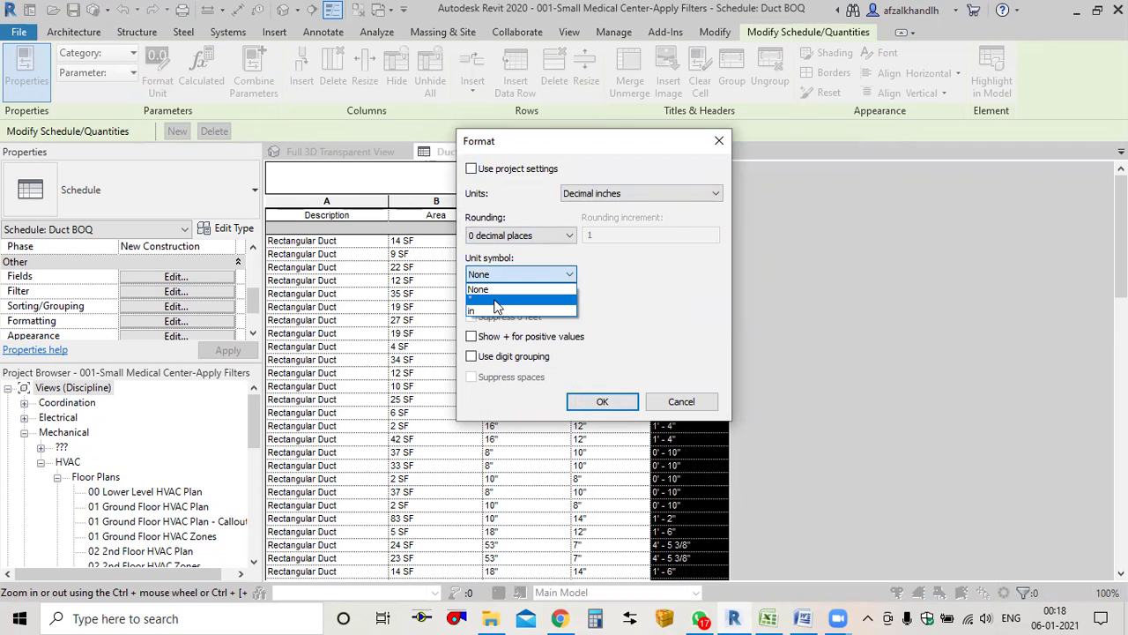
pyautogui.click(498, 305)
pyautogui.click(589, 404)
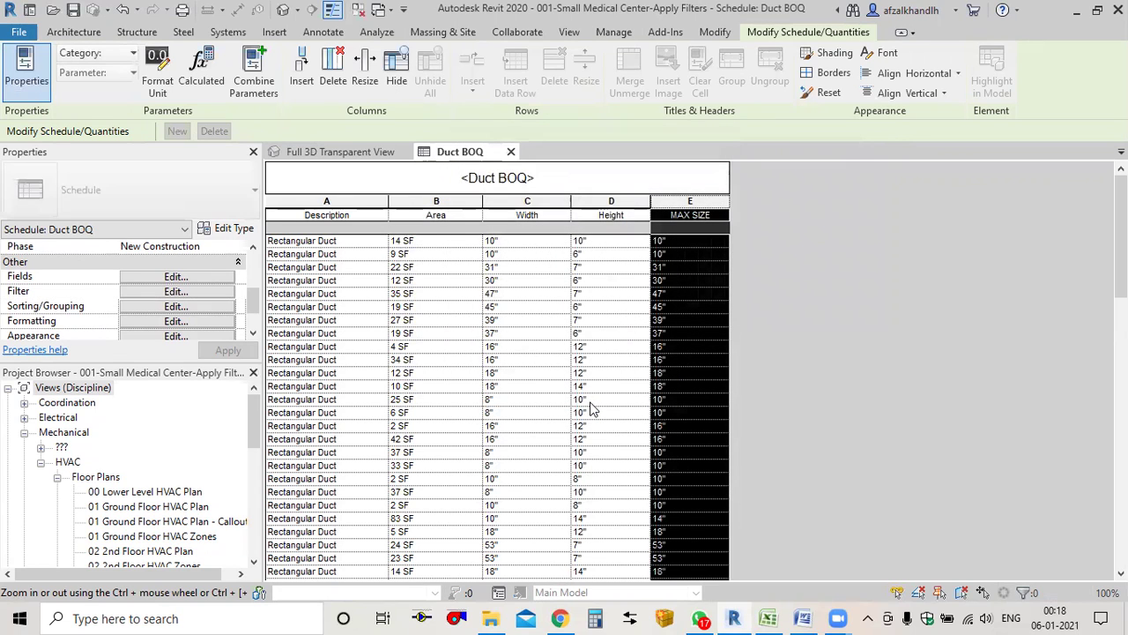
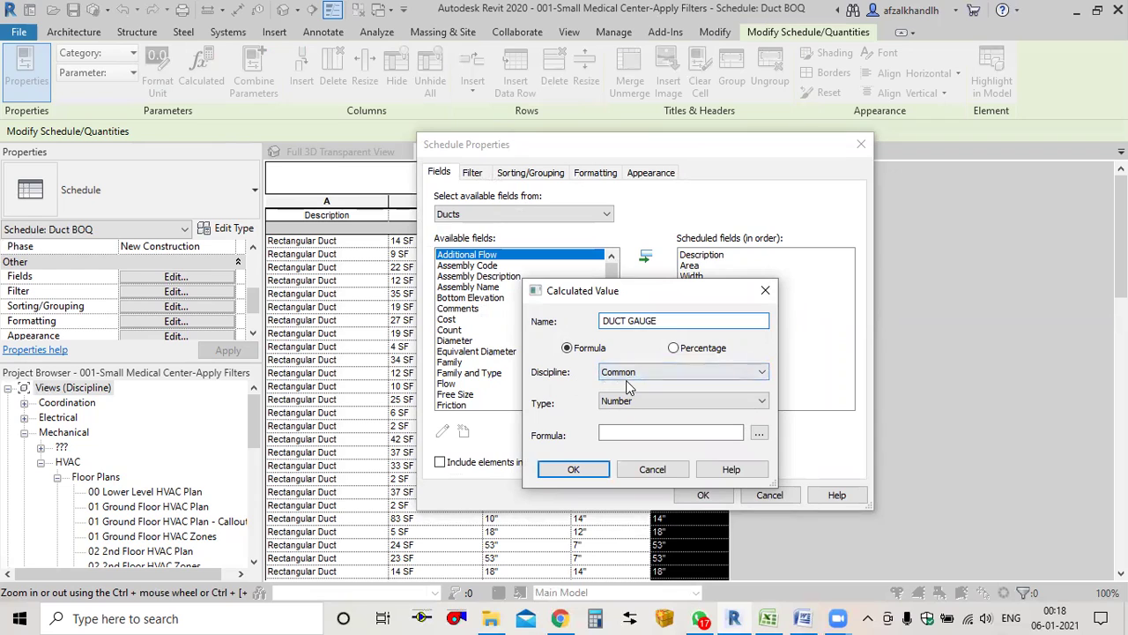
# Step: Set the DUCT GAUGE value's type to Number and begin its formula with (if(or(MAX SIZE<, using the schedule's MAX SIZE field
pyautogui.click(614, 401)
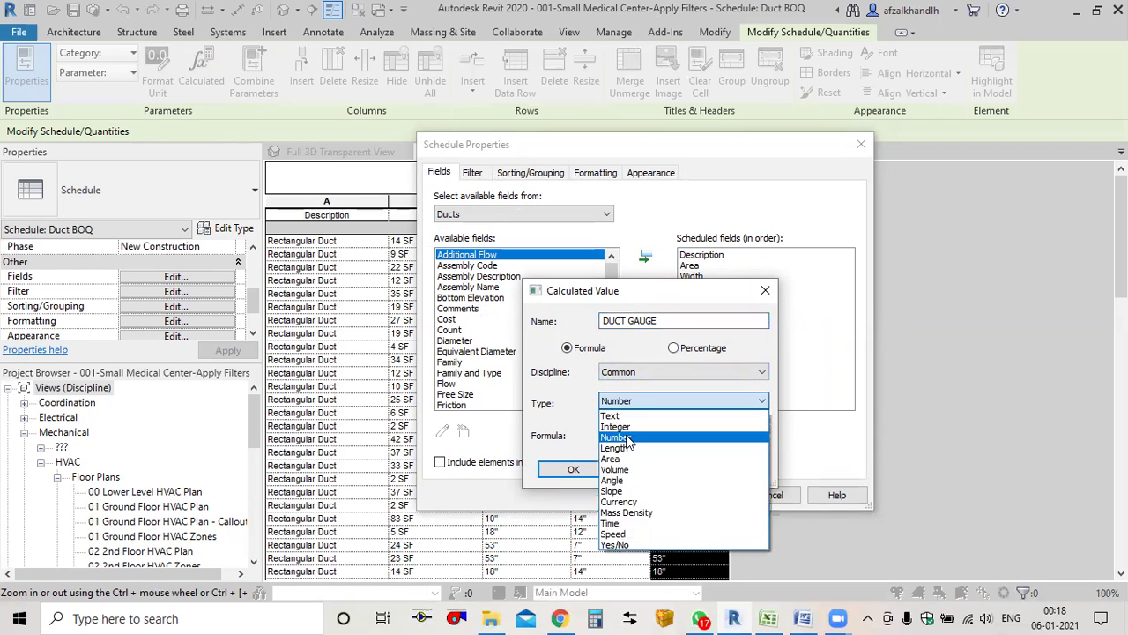
pyautogui.click(628, 438)
pyautogui.click(643, 434)
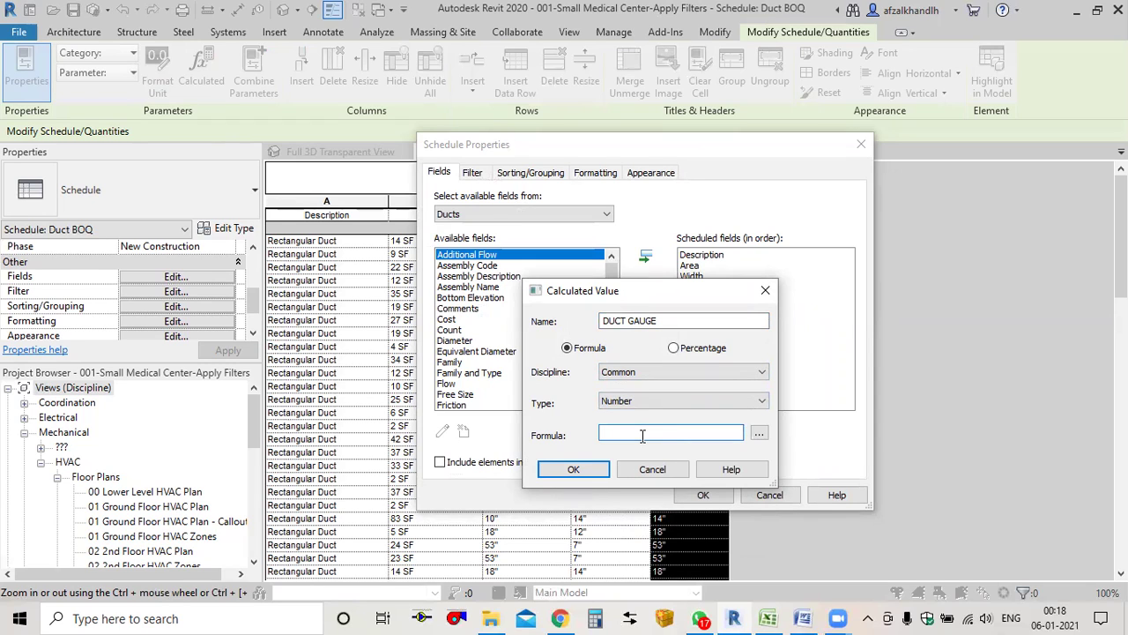
pyautogui.write('(if(or(')
pyautogui.click(758, 432)
pyautogui.click(605, 339)
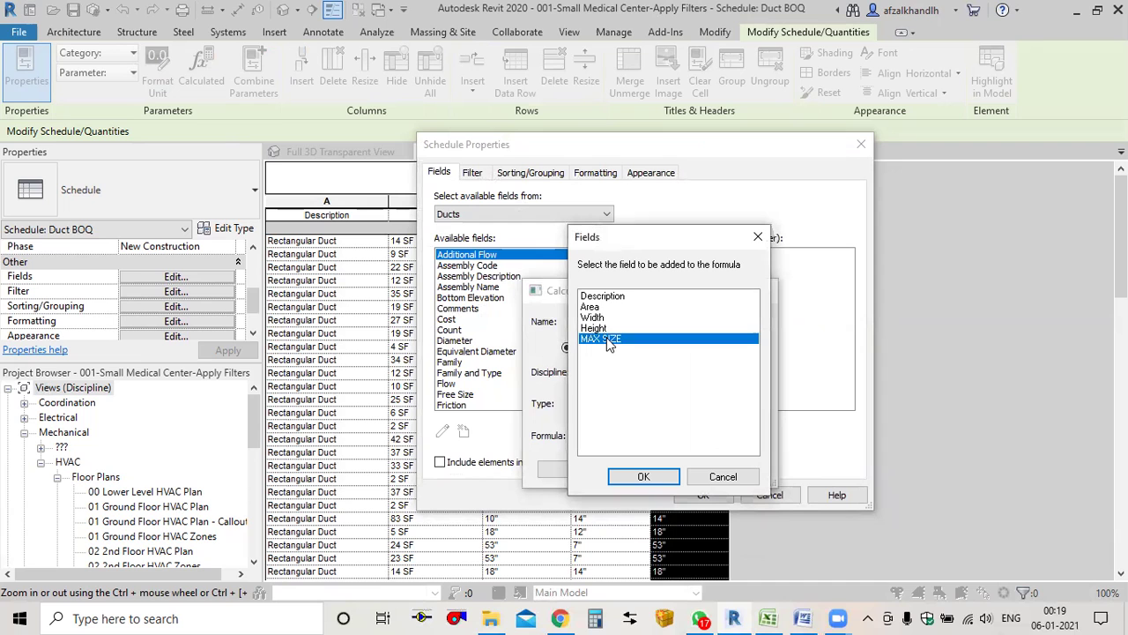
pyautogui.click(595, 104)
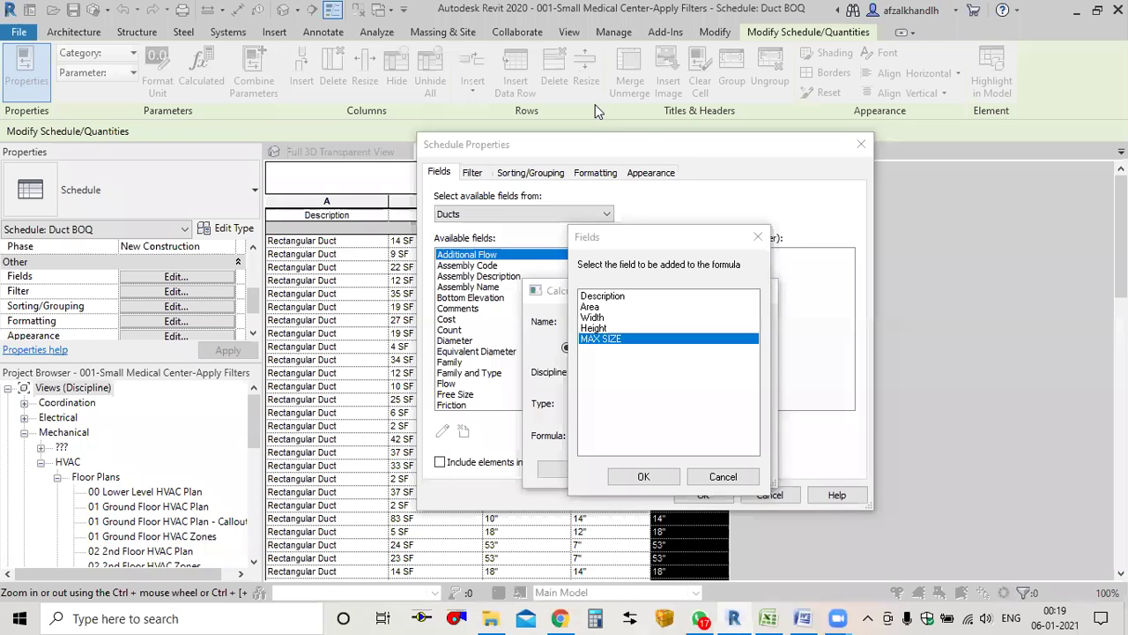
pyautogui.click(643, 476)
pyautogui.click(670, 432)
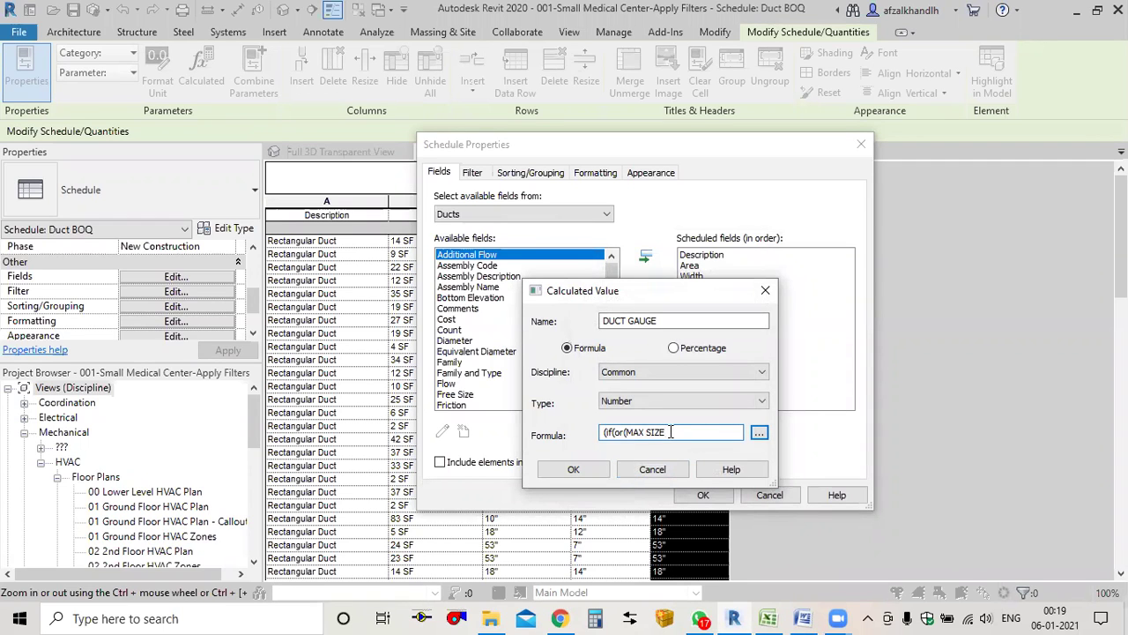
pyautogui.write('<')
# Step: Check the 26 gauge size range in the Excel costing sheet, then complete the Revit formula's first condition as MAX SIZE<18" returning (26)
pyautogui.click(732, 614)
pyautogui.click(768, 618)
pyautogui.click(184, 411)
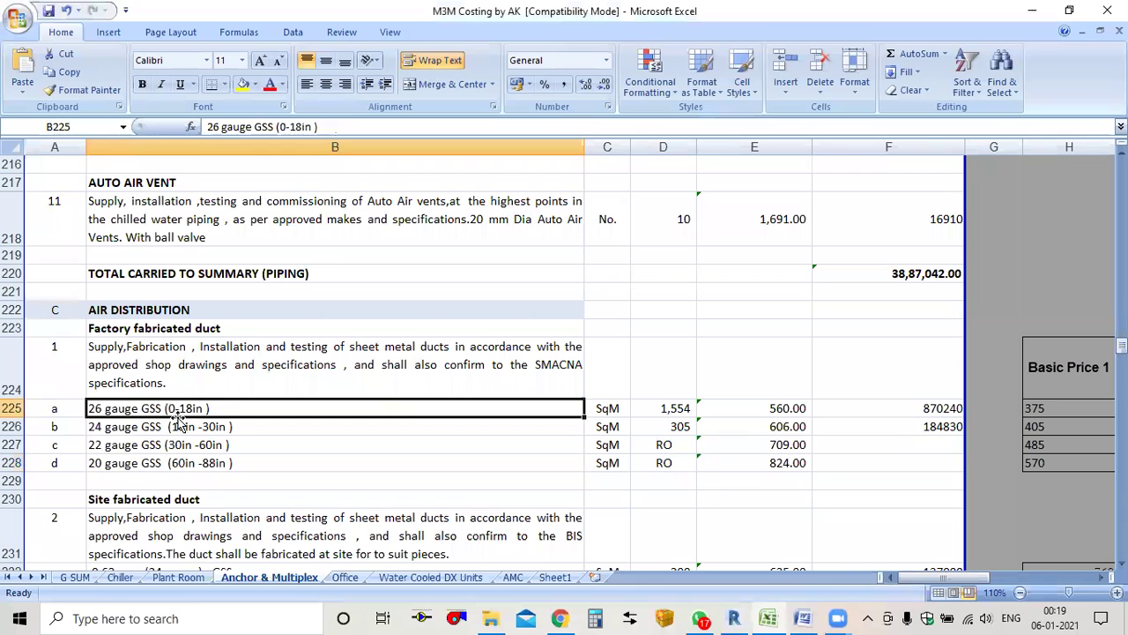
pyautogui.click(779, 617)
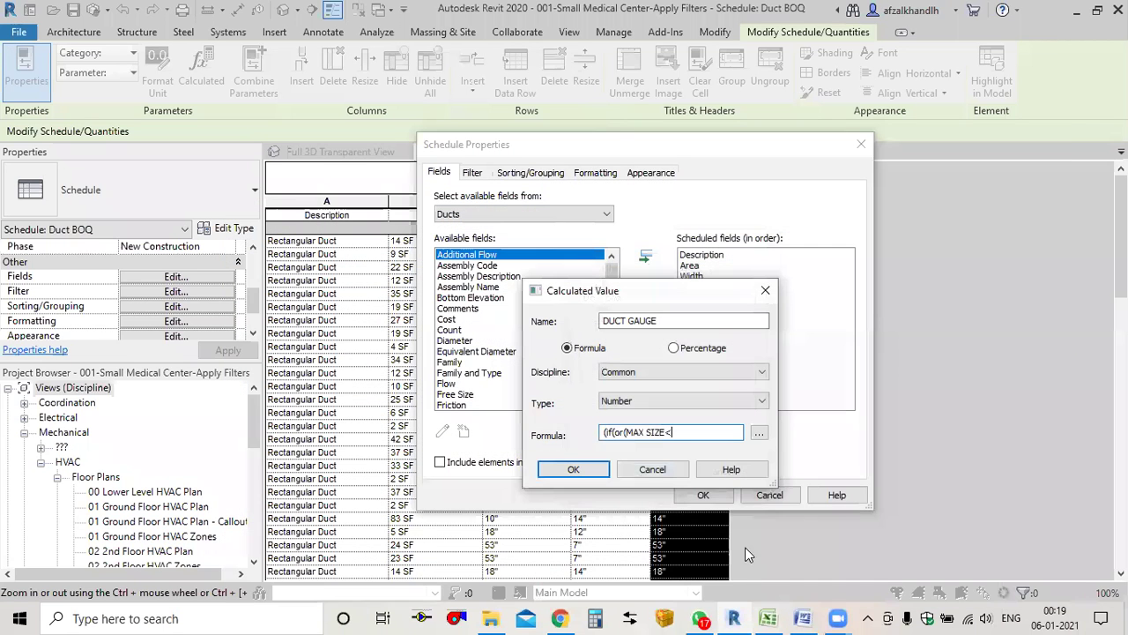
pyautogui.write('18')
pyautogui.write('26')
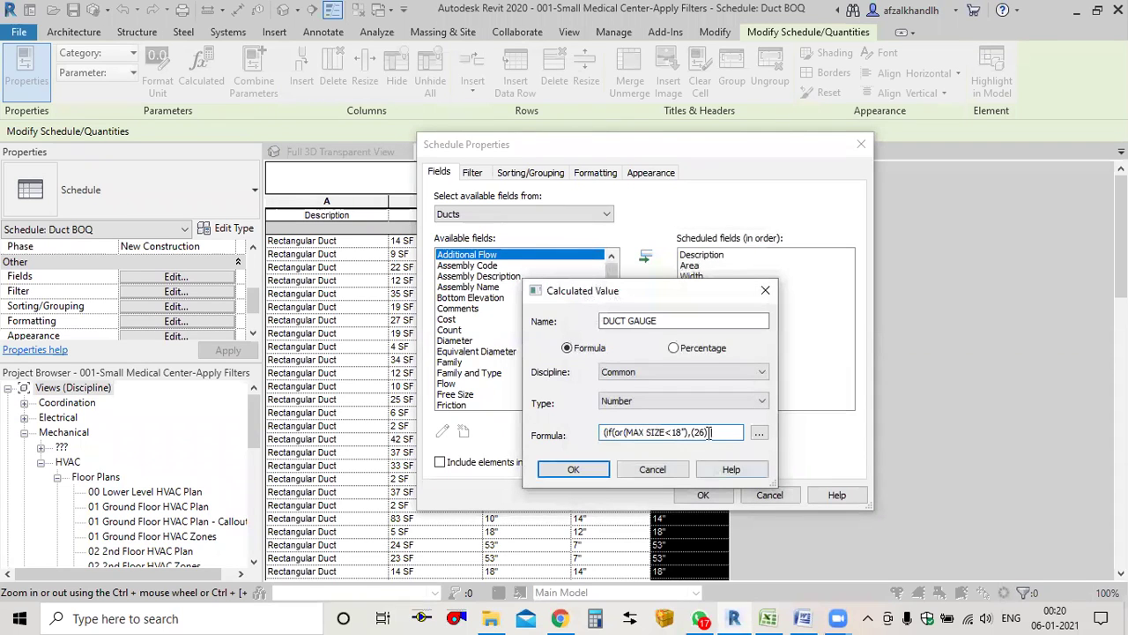
pyautogui.press('BackSpace')
pyautogui.press('BackSpace')
# Step: Remove the extra opening parenthesis from the DUCT GAUGE formula and append a copy of its if(or(MAX SIZE<18"),(26) condition
pyautogui.moveTo(706, 432); pyautogui.dragTo(604, 432)
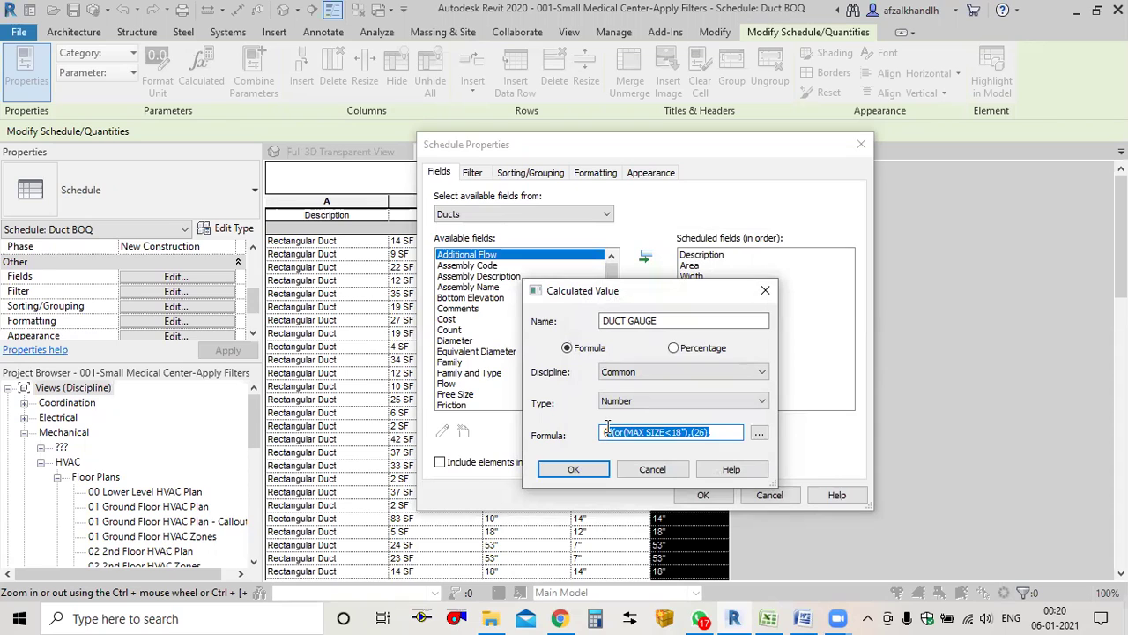
pyautogui.click(605, 432)
pyautogui.press('End')
pyautogui.moveTo(703, 432); pyautogui.dragTo(601, 434)
pyautogui.hotkey('ctrl', 'c')
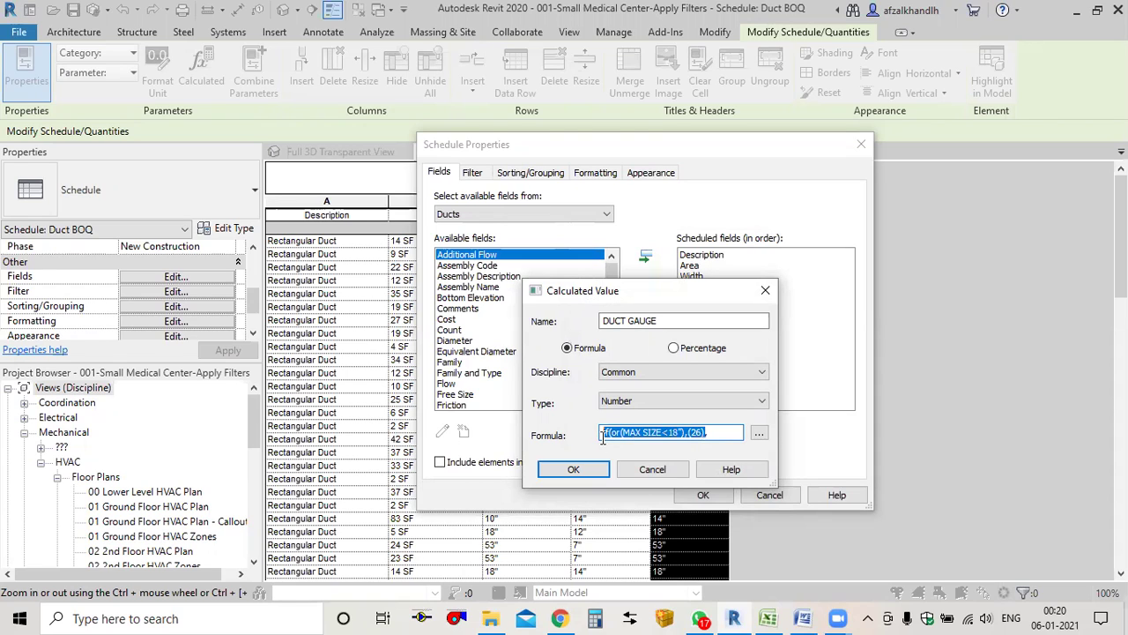
pyautogui.click(715, 432)
pyautogui.hotkey('ctrl', 'v')
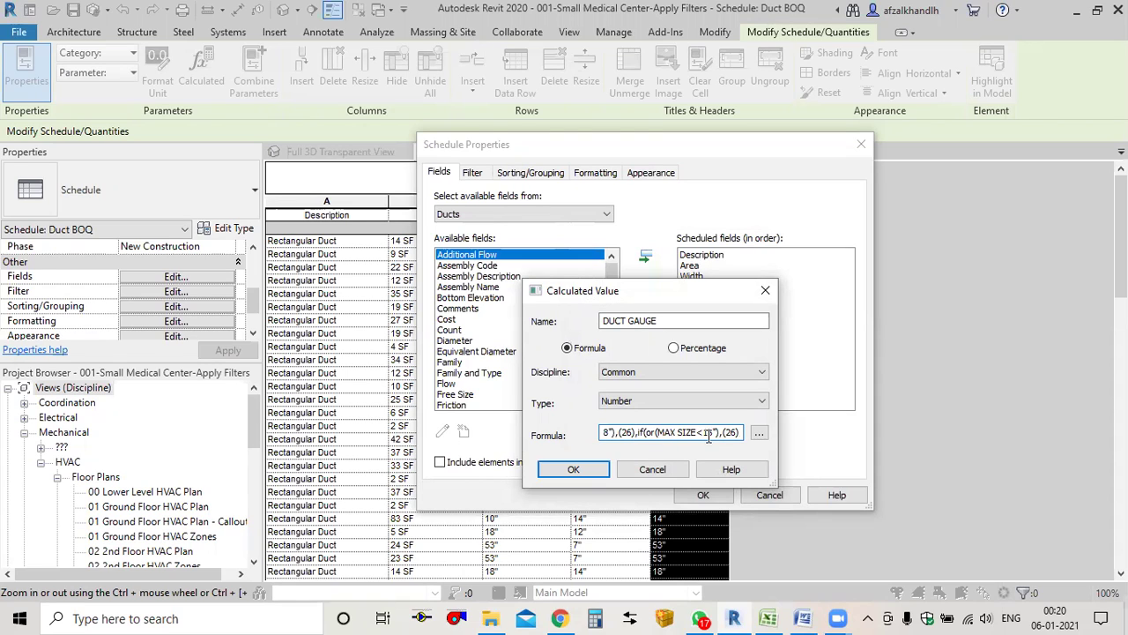
# Step: Consult the 24 gauge row in the Excel costing sheet and change the formula's second condition to MAX SIZE<30" returning (24)
pyautogui.moveTo(704, 433); pyautogui.dragTo(714, 433)
pyautogui.click(768, 618)
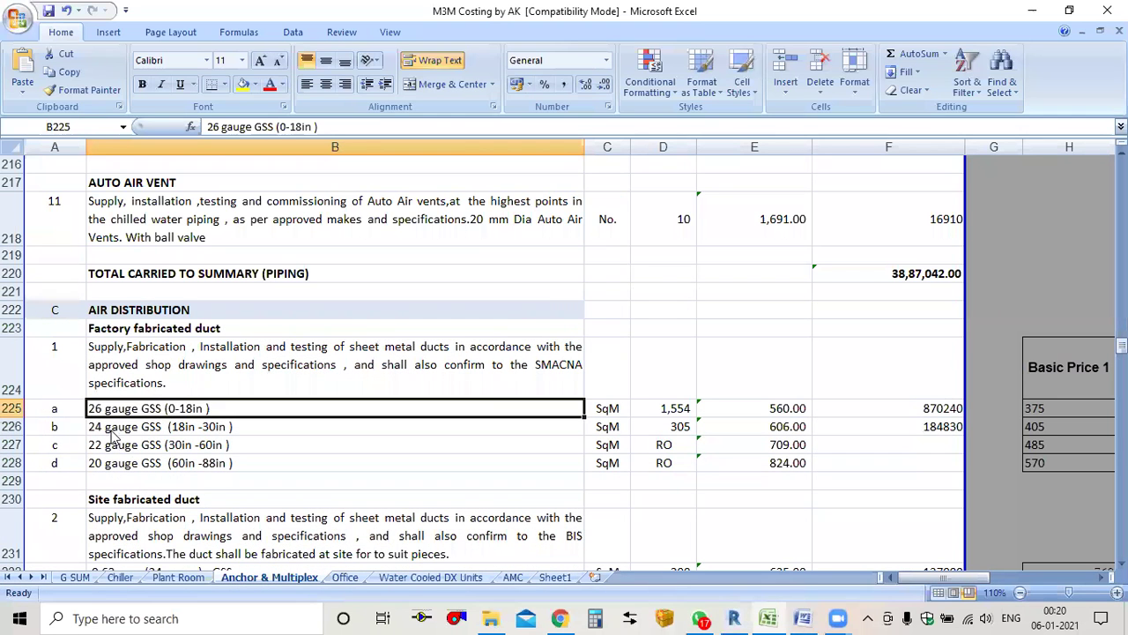
pyautogui.click(112, 430)
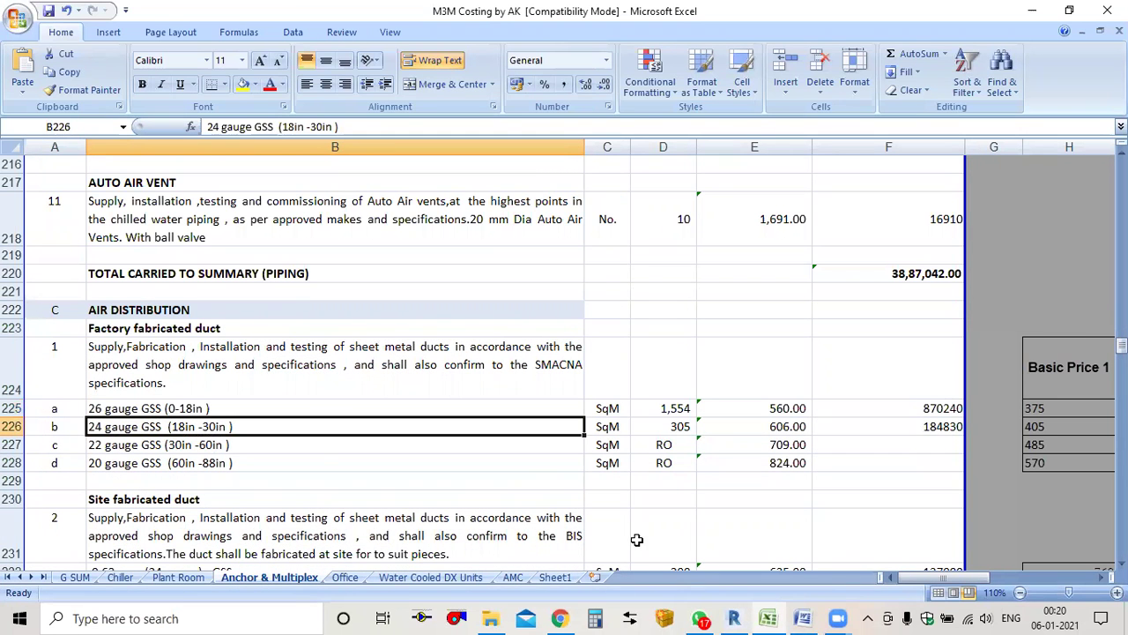
pyautogui.click(766, 617)
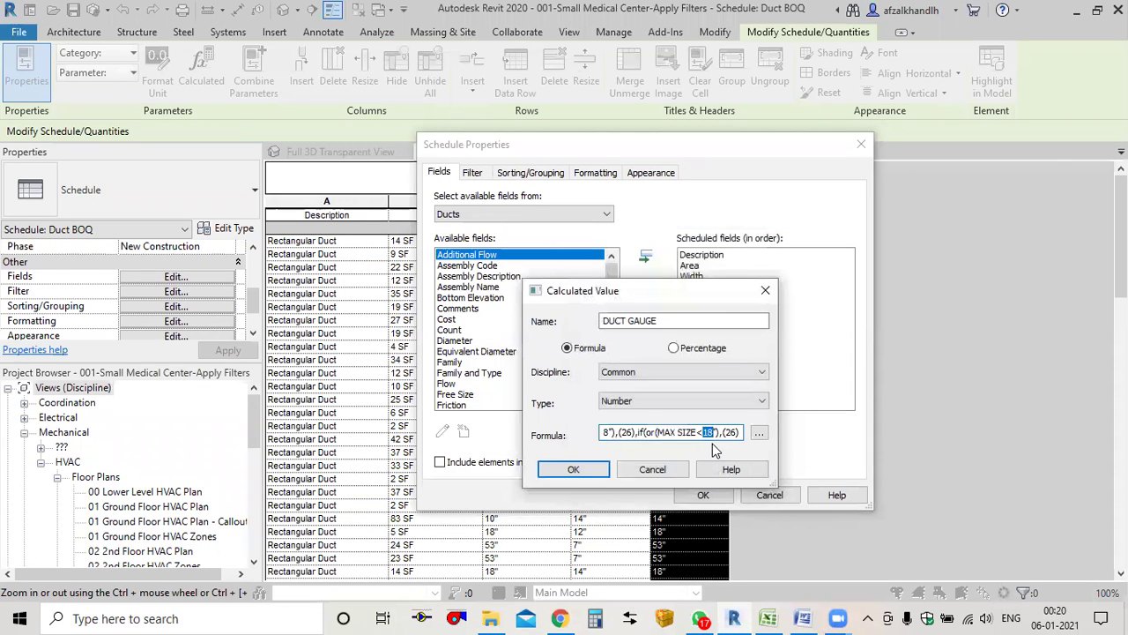
pyautogui.write('30"')
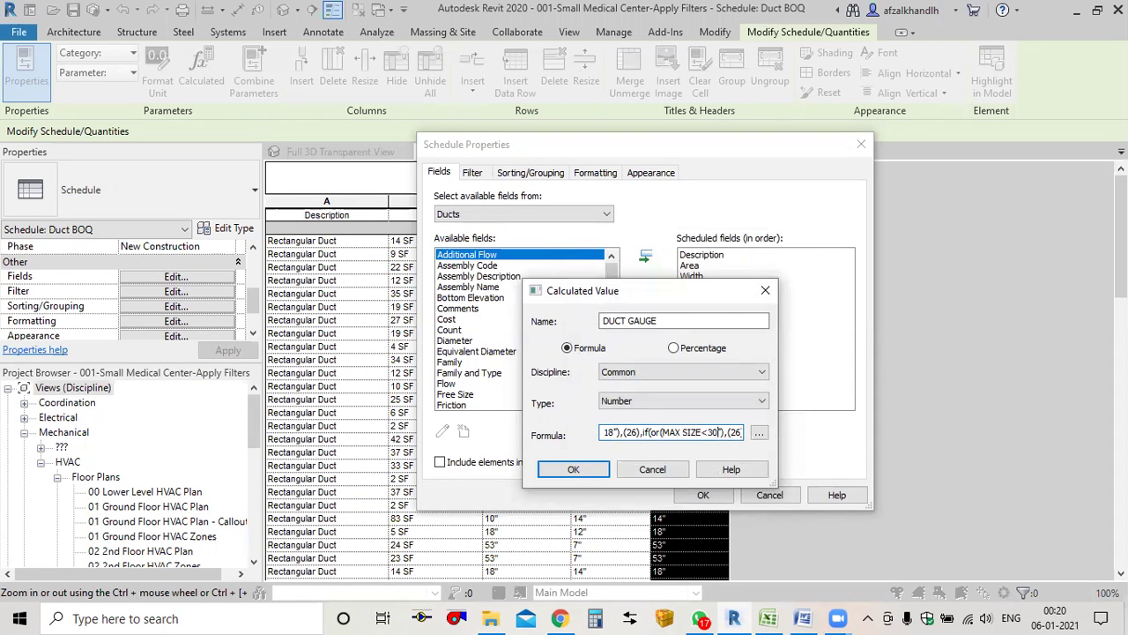
pyautogui.write(')')
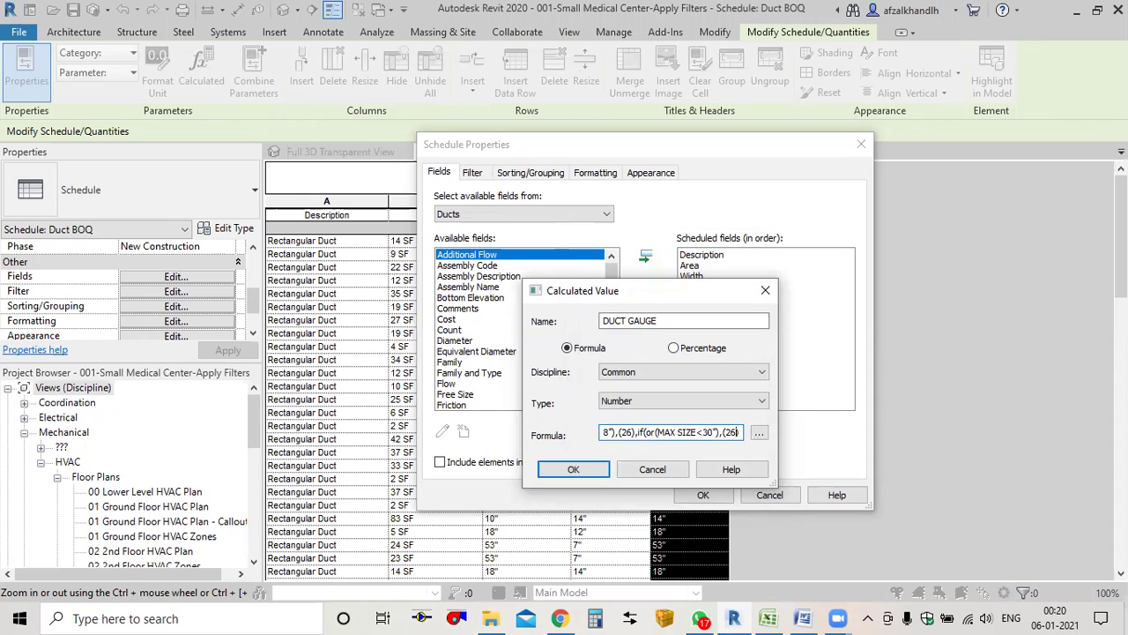
pyautogui.press('BackSpace')
pyautogui.press('BackSpace')
pyautogui.write('4),')
# Step: Append a third condition to the Revit formula, MAX SIZE<60" returning (22), based on the 22 gauge row in the Excel costing sheet
pyautogui.hotkey('ctrl', 'v')
pyautogui.click(767, 618)
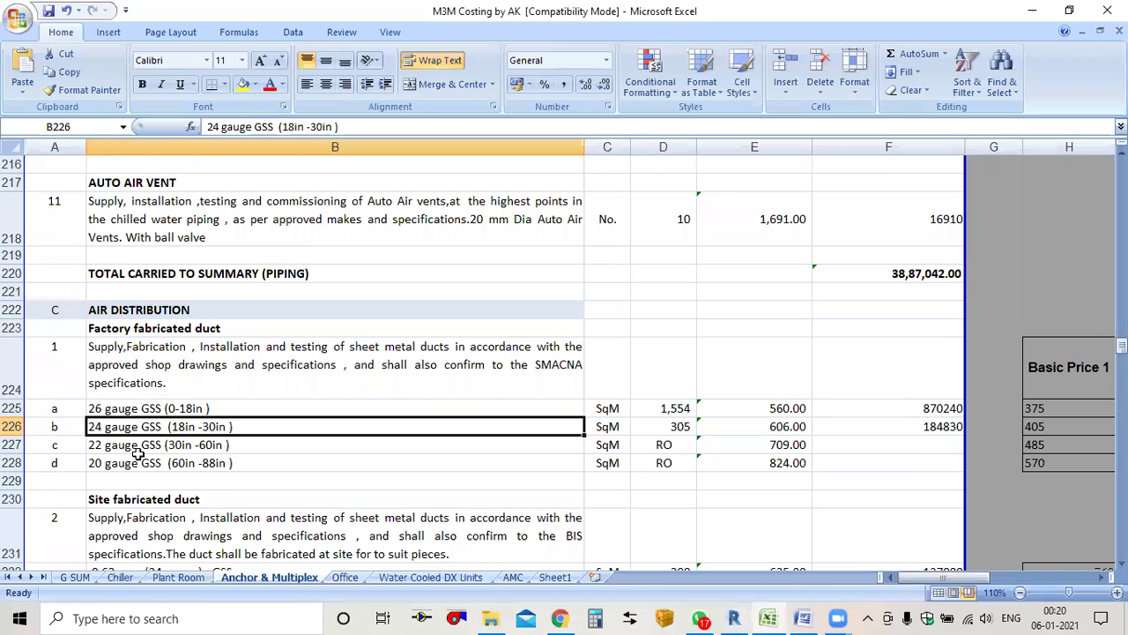
pyautogui.click(212, 449)
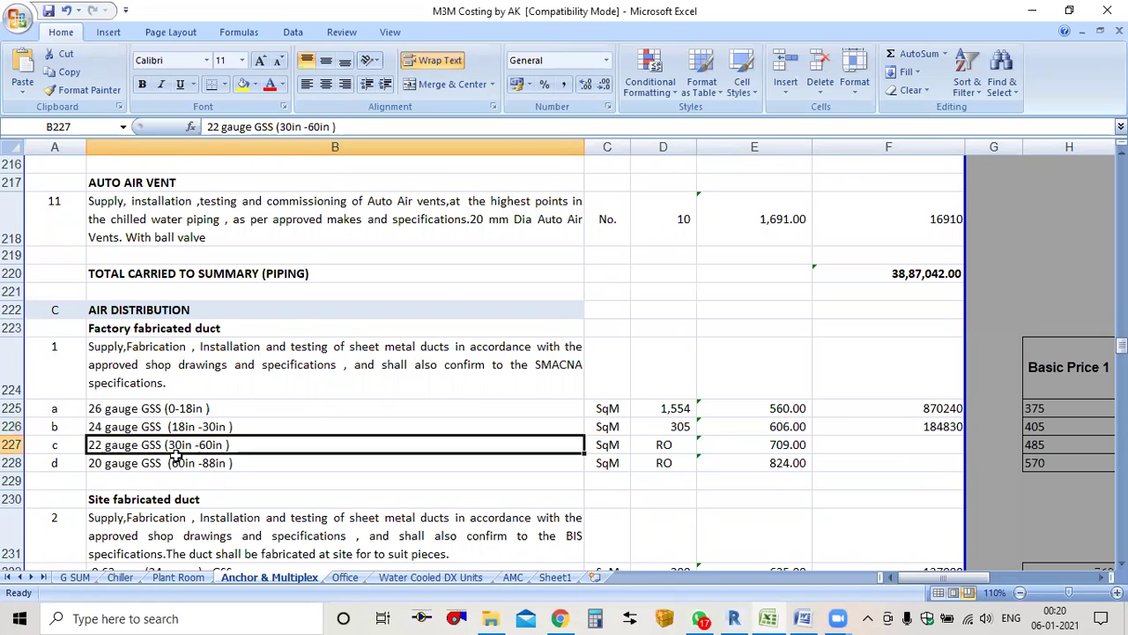
pyautogui.click(733, 618)
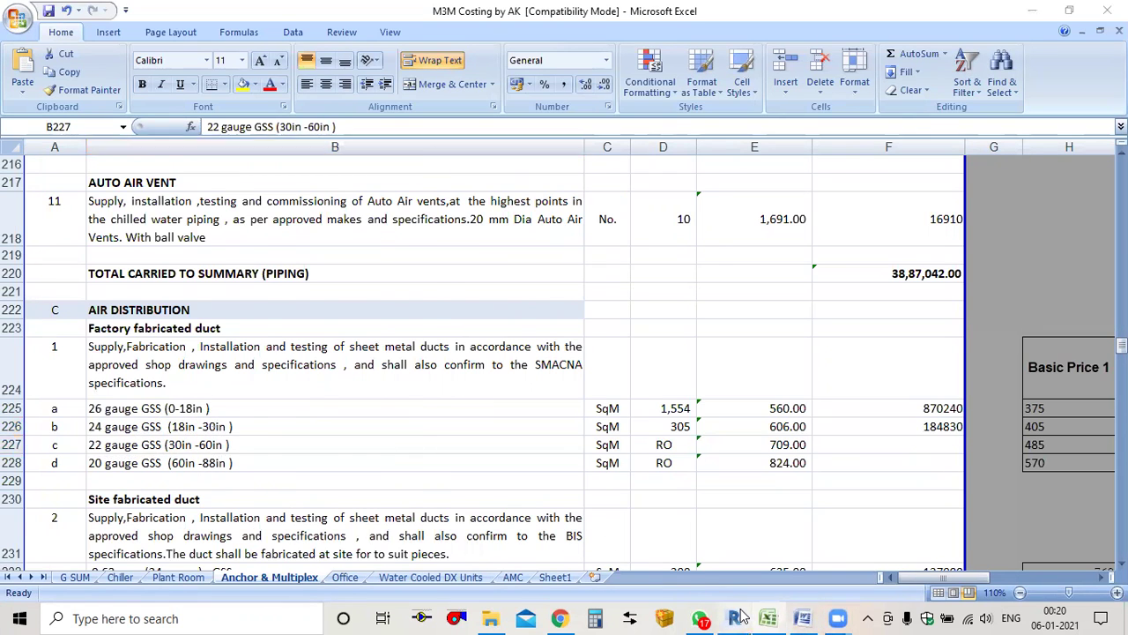
pyautogui.press('BackSpace')
pyautogui.press('BackSpace')
pyautogui.write('60')
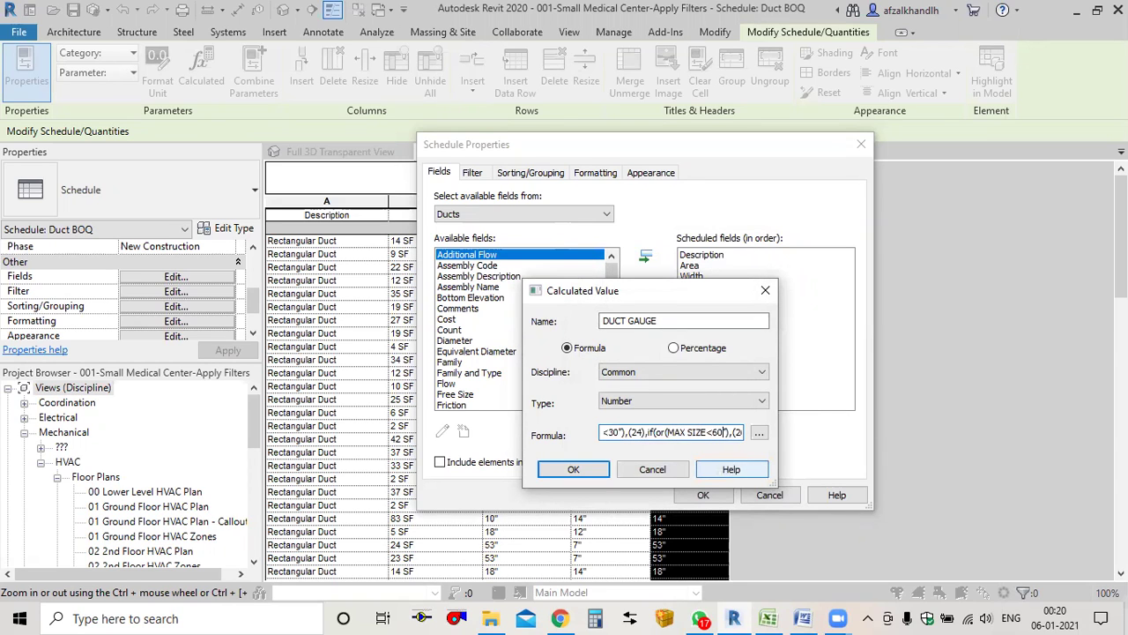
pyautogui.press('End')
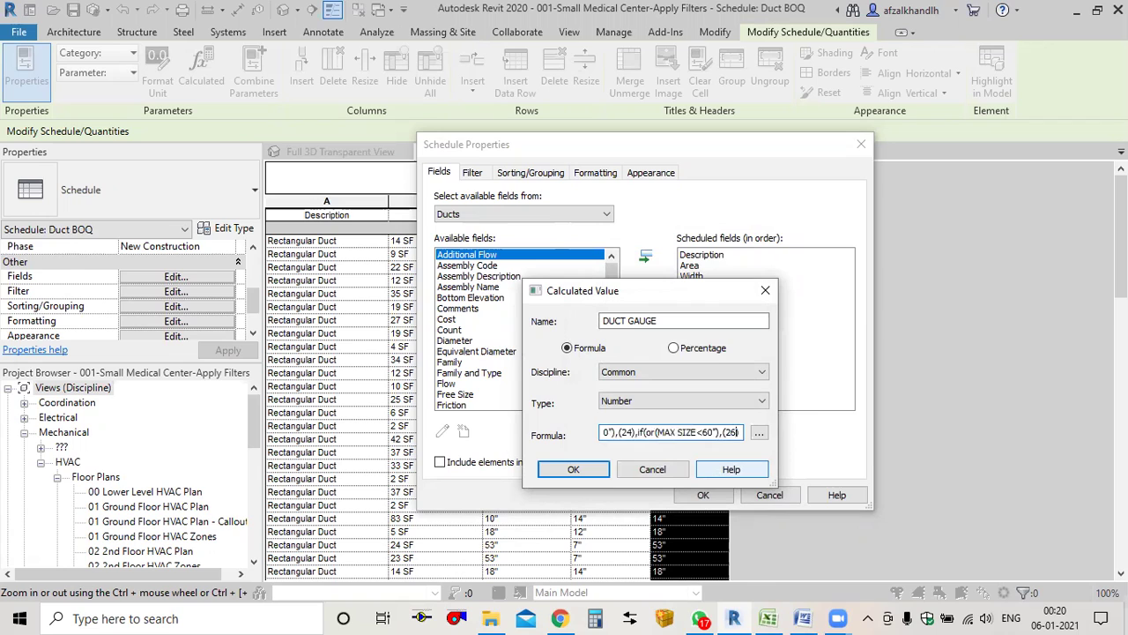
pyautogui.press('BackSpace')
pyautogui.write('2),')
# Step: Add a fourth condition, MAX SIZE<88" returning (20), based on the Excel costing sheet's 20 gauge row, with 18 as the fallback value
pyautogui.press('End')
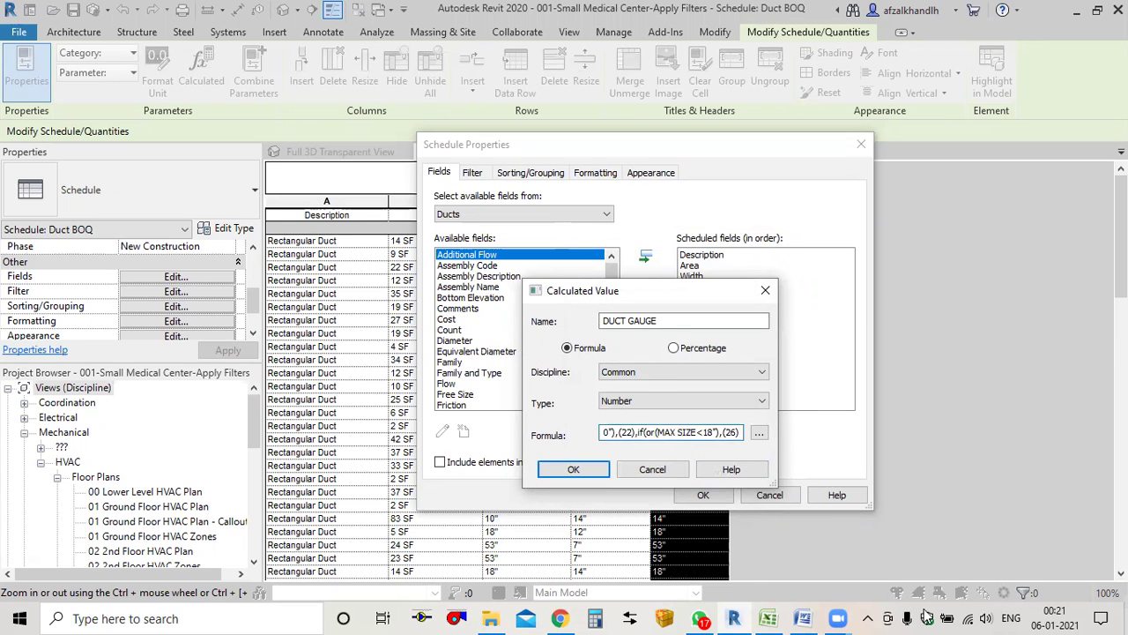
pyautogui.click(768, 618)
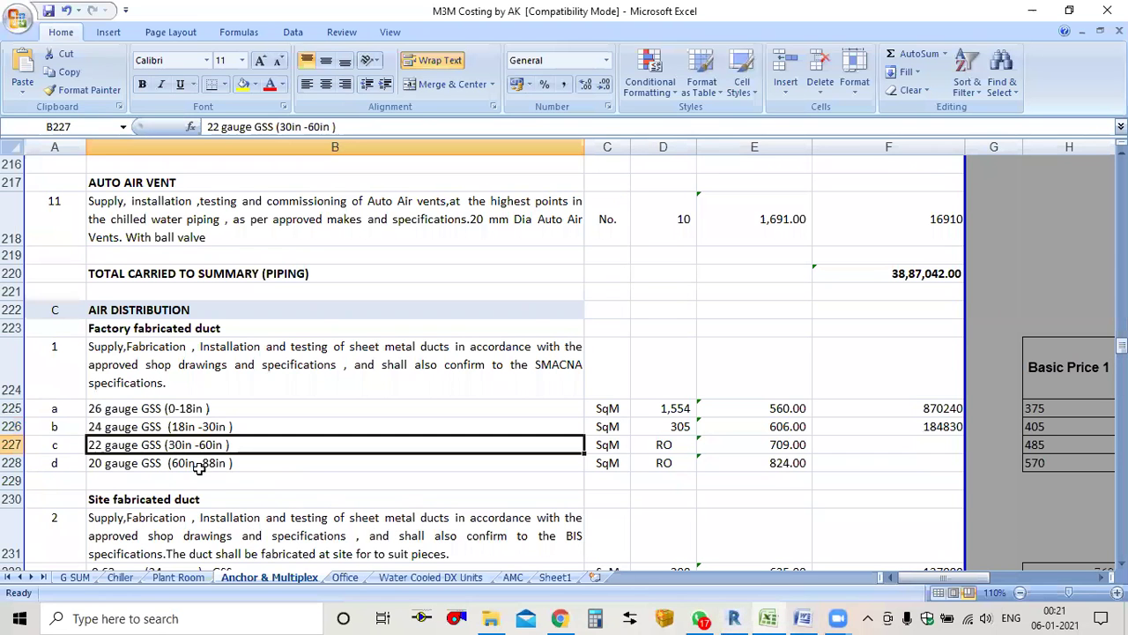
pyautogui.click(733, 618)
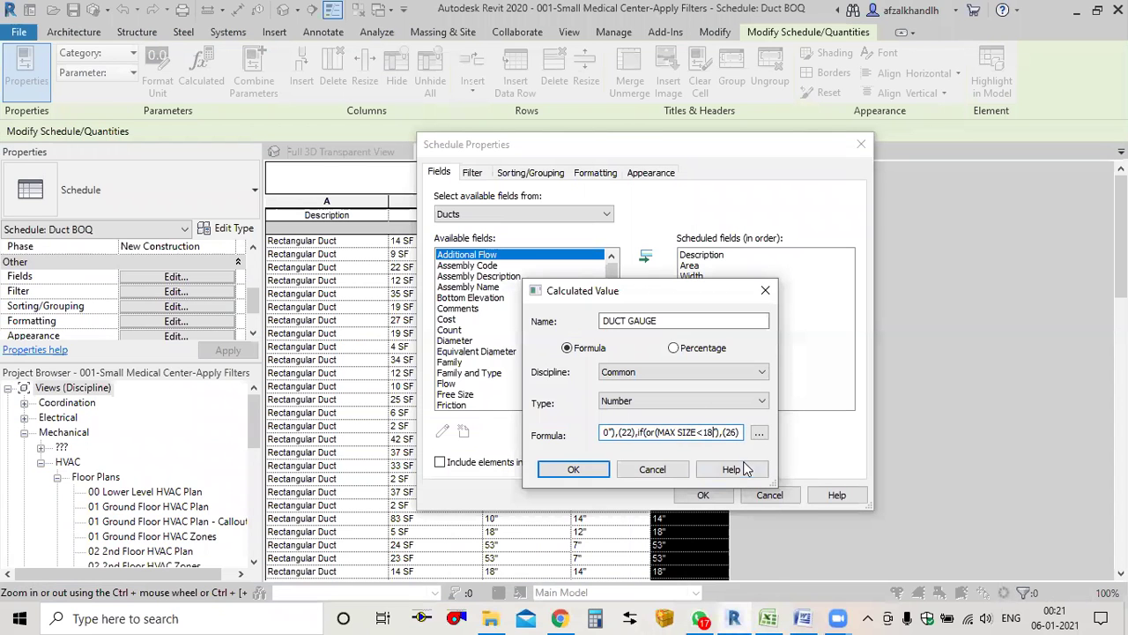
pyautogui.press('BackSpace')
pyautogui.press('BackSpace')
pyautogui.write('88')
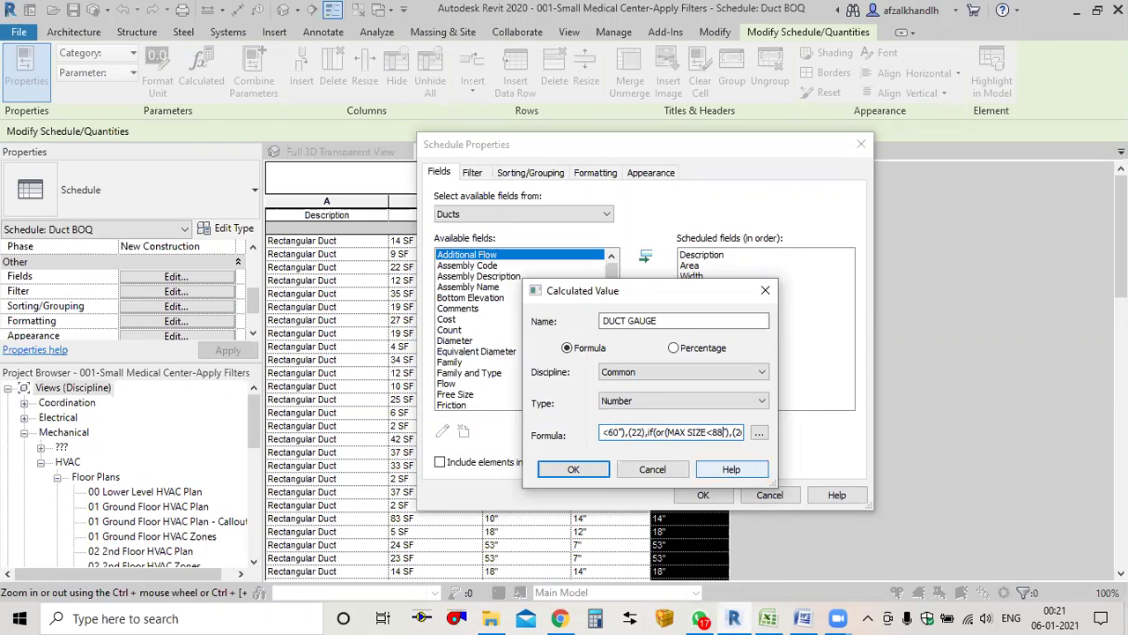
pyautogui.click(736, 432)
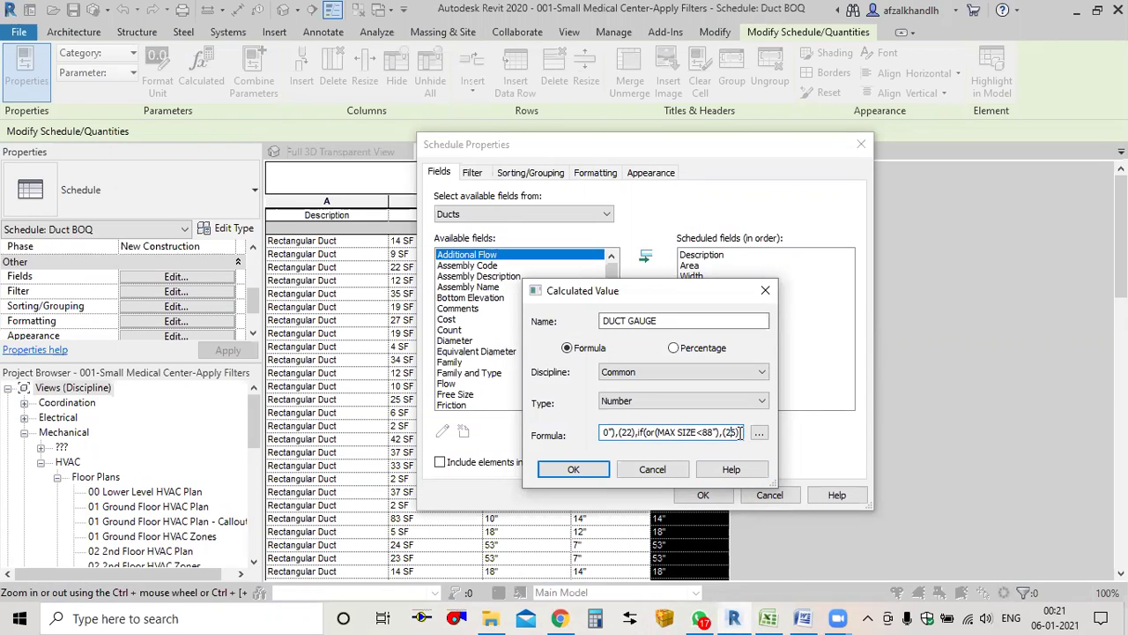
pyautogui.press('BackSpace')
pyautogui.write('0),(18')
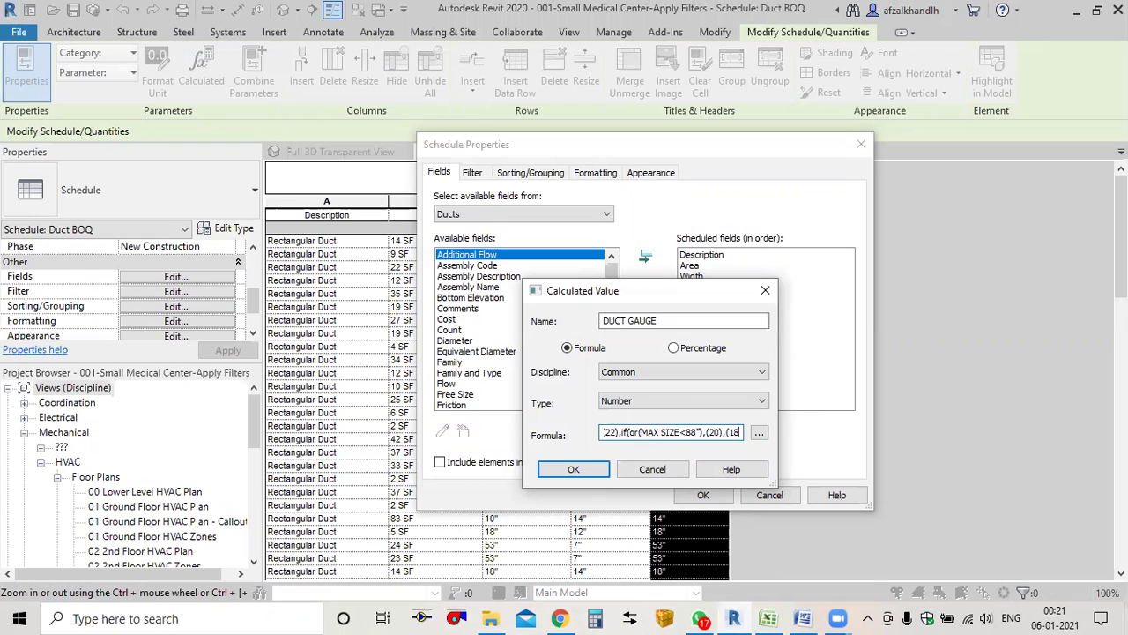
# Step: Close all nested parentheses after the fallback value 18 and add the DUCT GAUGE column to the Duct BOQ schedule
pyautogui.write(')')
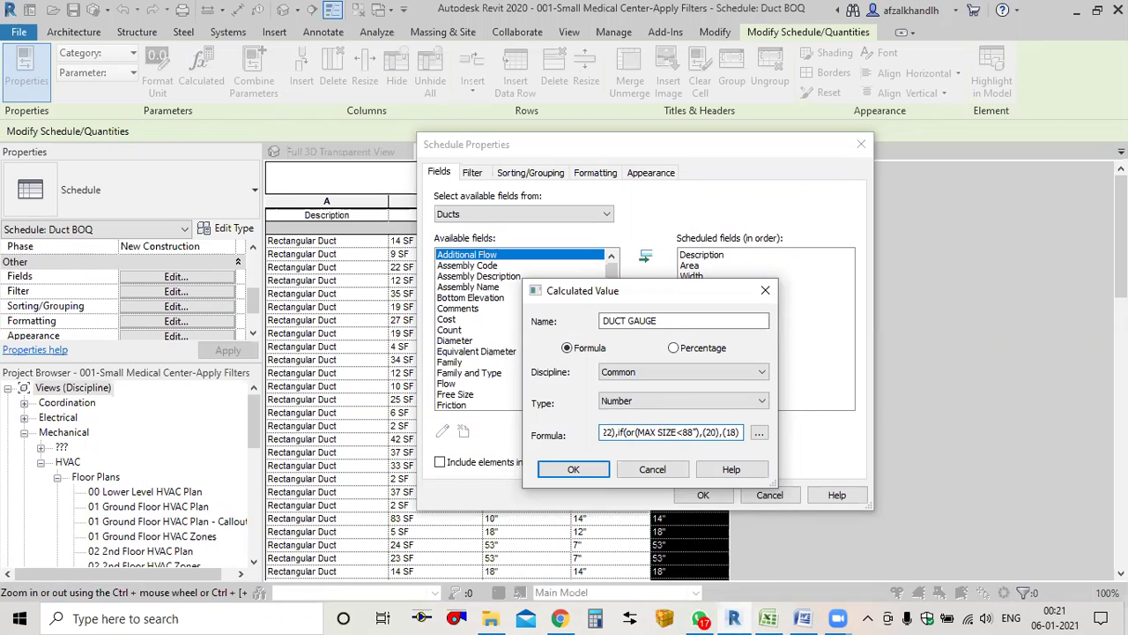
pyautogui.write('))))')
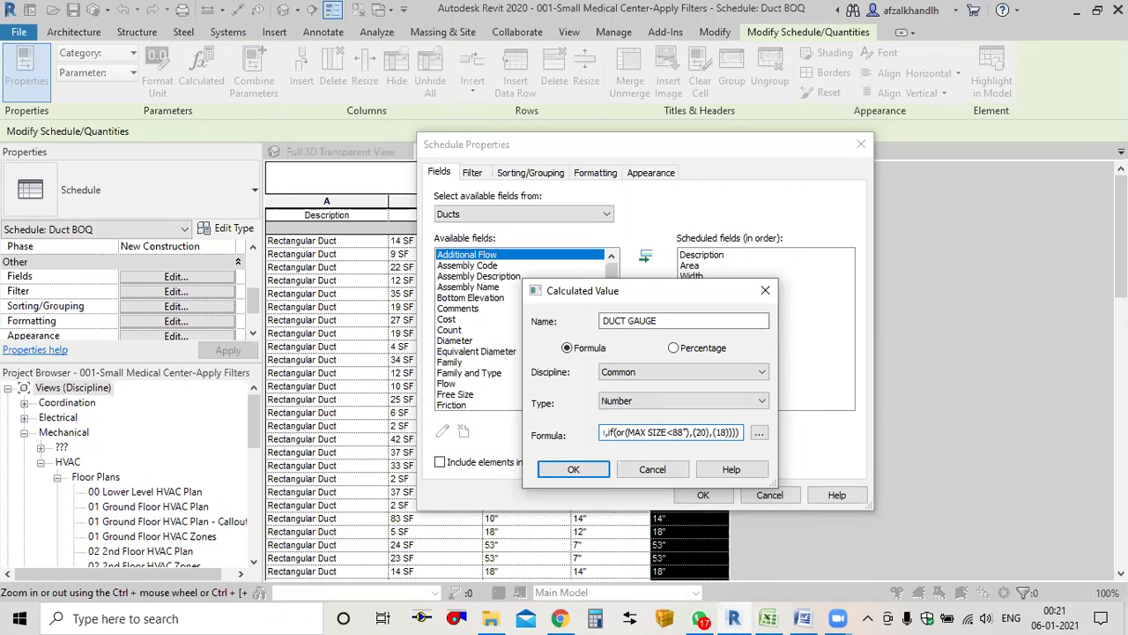
pyautogui.click(578, 472)
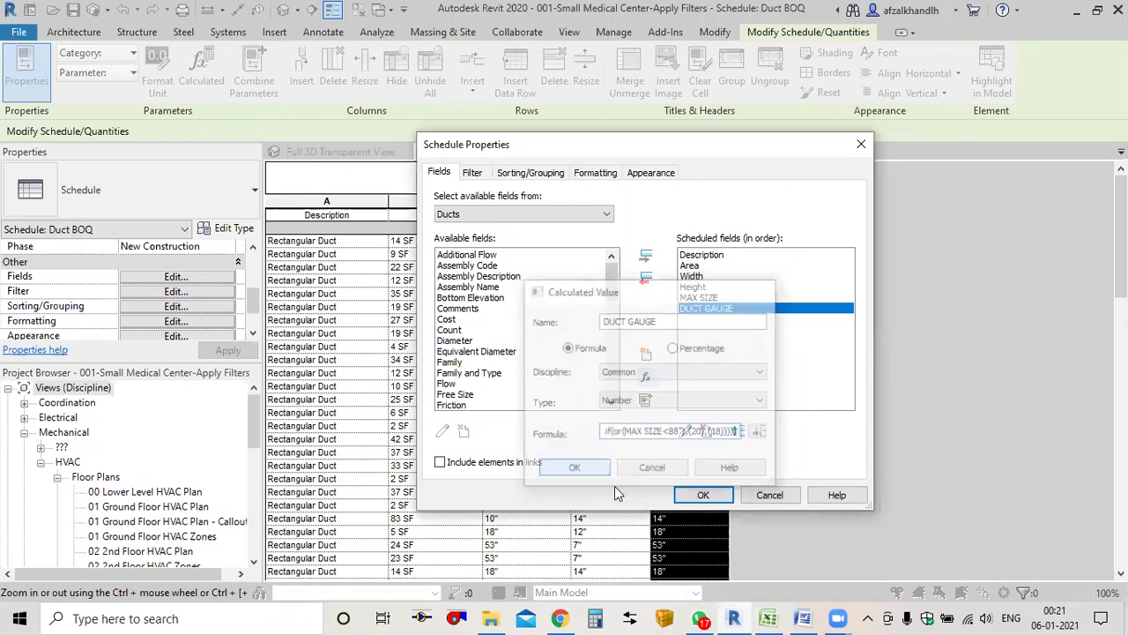
pyautogui.click(696, 497)
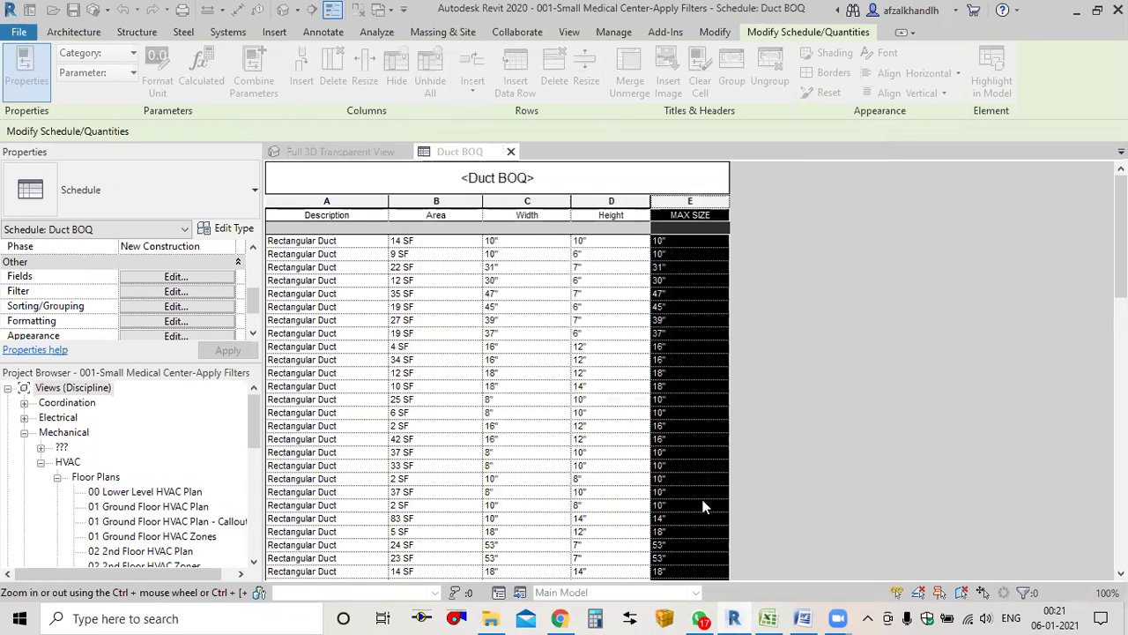
# Step: Review the DUCT GAUGE values against the MAX SIZE column throughout the Duct BOQ schedule
pyautogui.click(754, 307)
pyautogui.moveTo(756, 240); pyautogui.dragTo(763, 282)
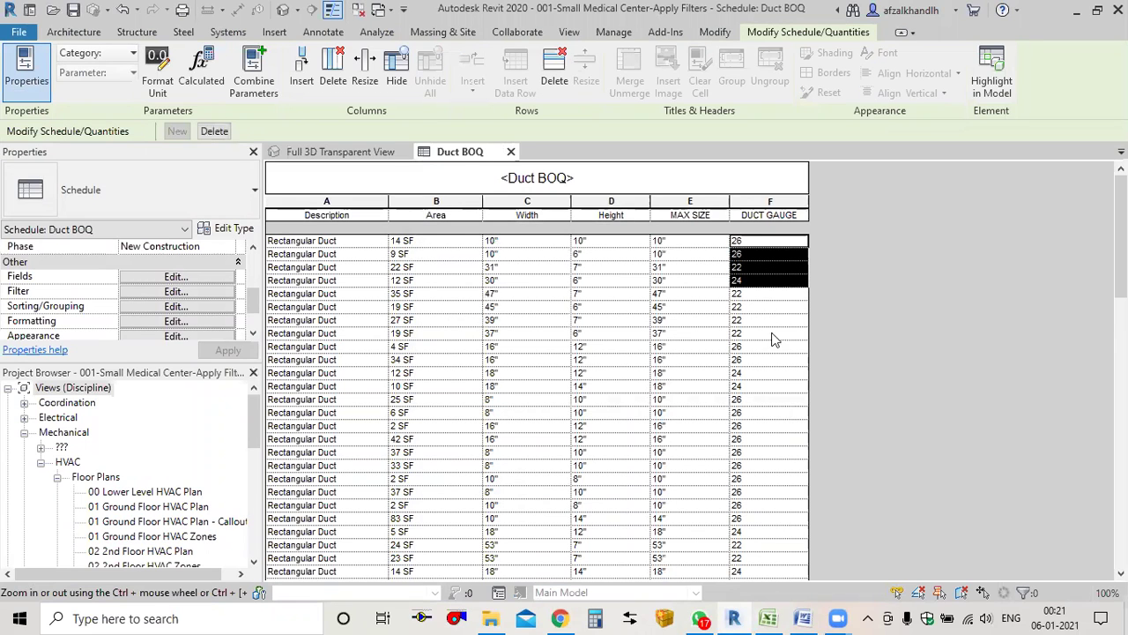
pyautogui.scroll(-5, 749, 406)
pyautogui.scroll(-4, 743, 416)
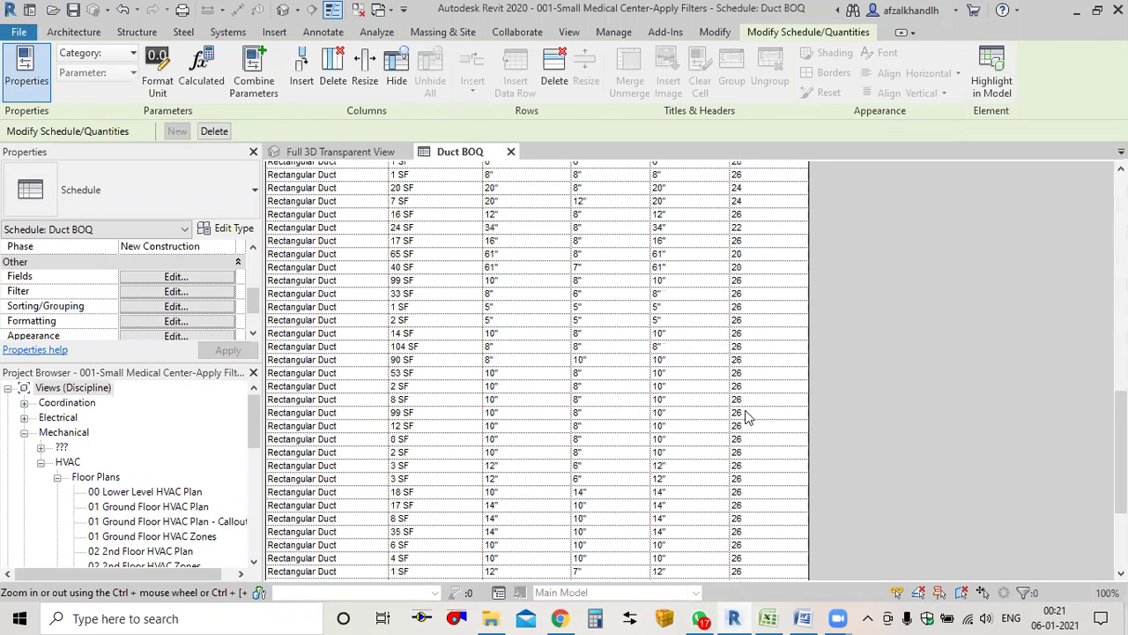
pyautogui.scroll(9, 743, 416)
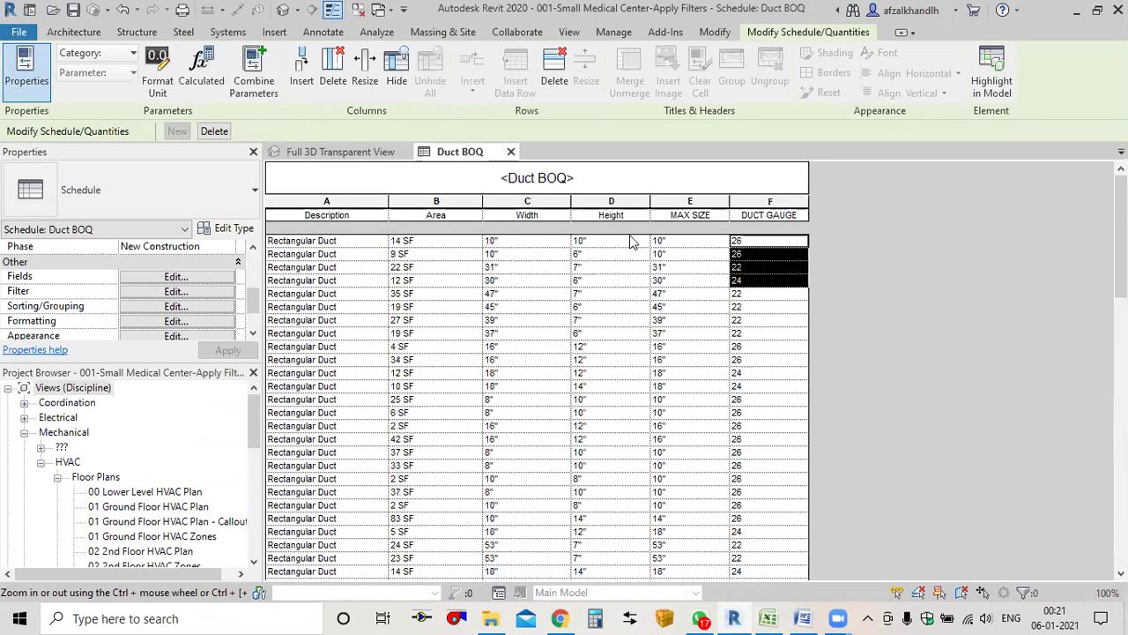
pyautogui.scroll(-7, 681, 368)
pyautogui.scroll(8, 684, 370)
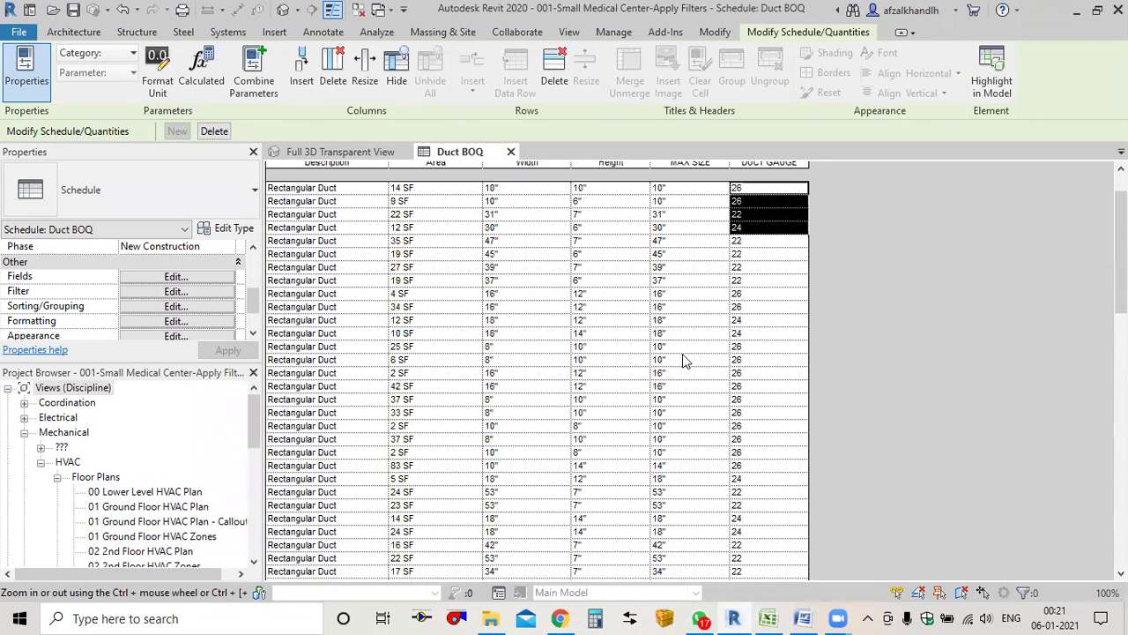
# Step: Compare the DUCT GAUGE values with MAX SIZE throughout the Duct BOQ schedule against the gauge ranges in the Excel costing sheet
pyautogui.click(681, 256)
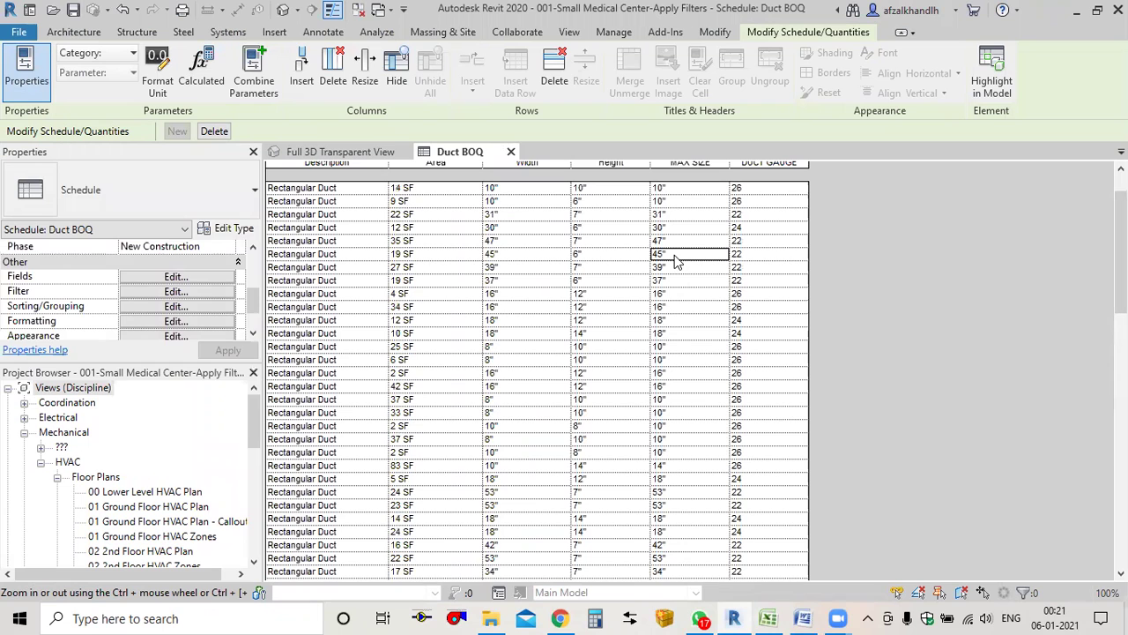
pyautogui.click(770, 617)
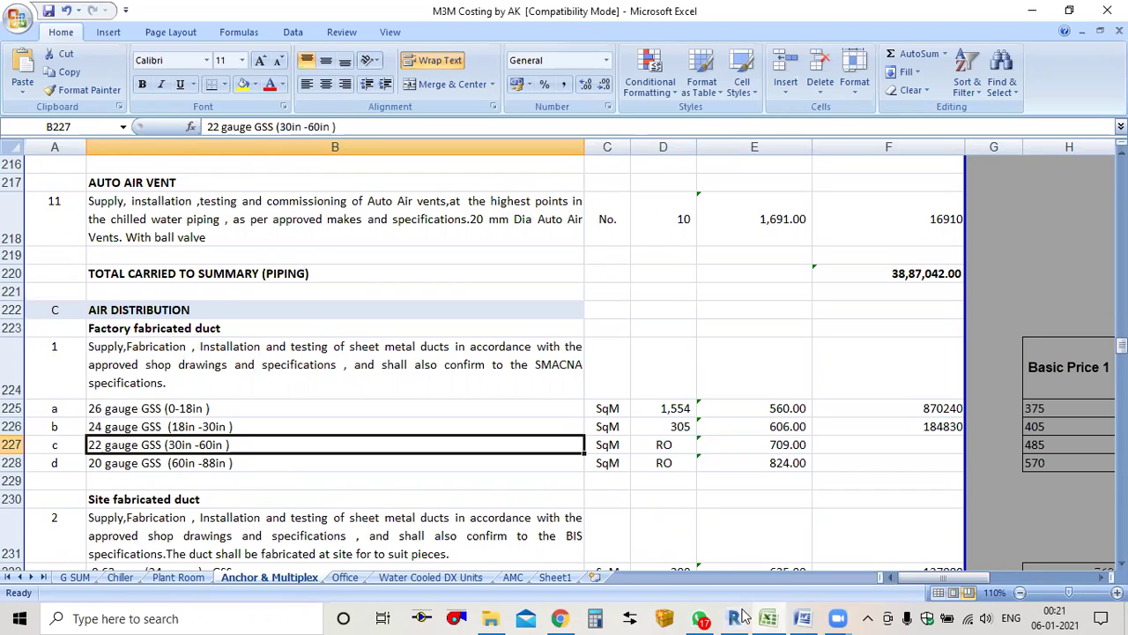
pyautogui.click(770, 618)
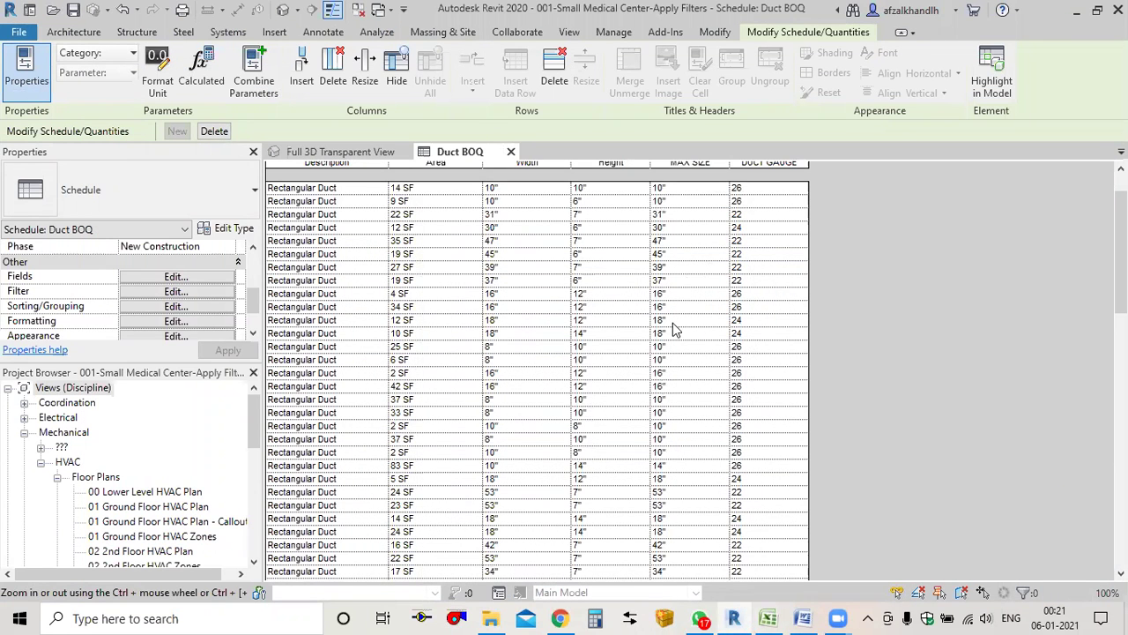
pyautogui.scroll(-15, 686, 440)
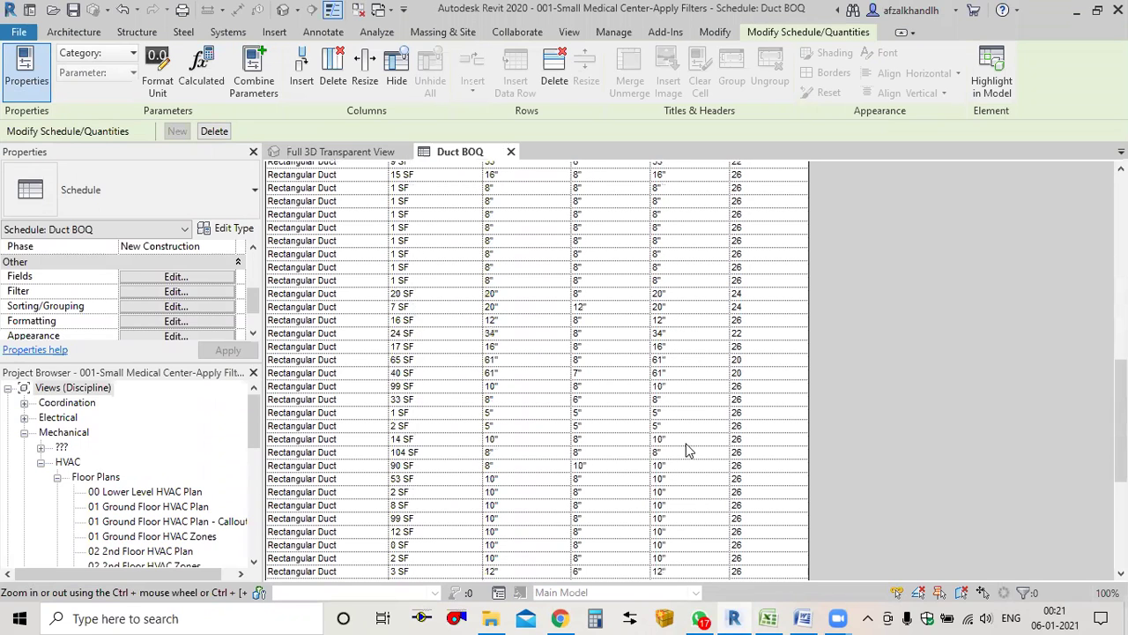
pyautogui.scroll(-3, 689, 450)
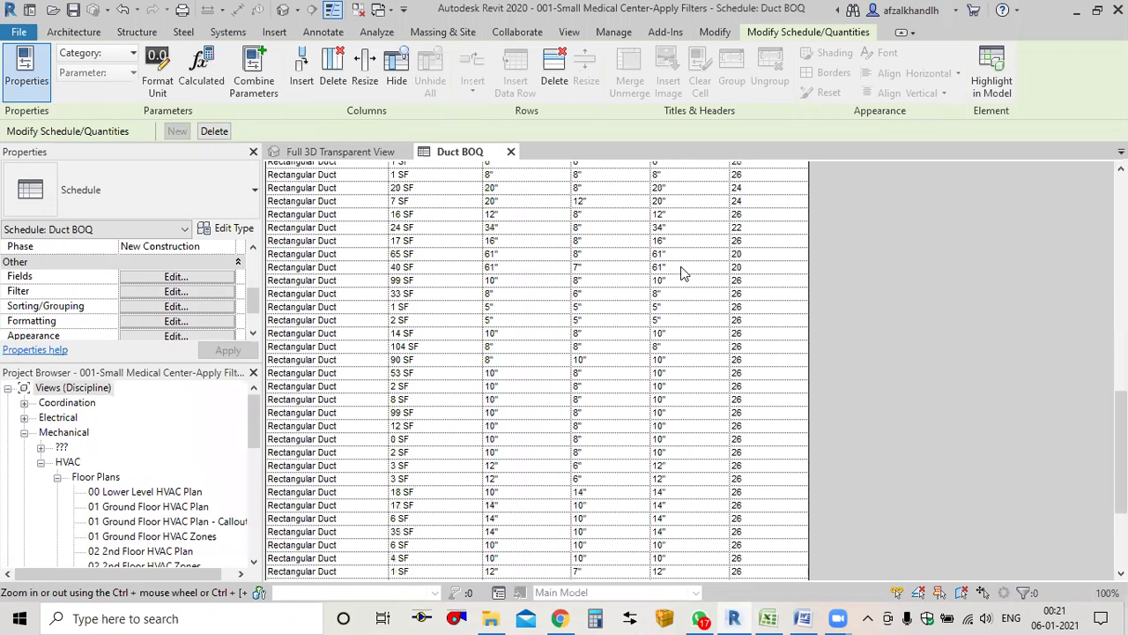
pyautogui.click(768, 618)
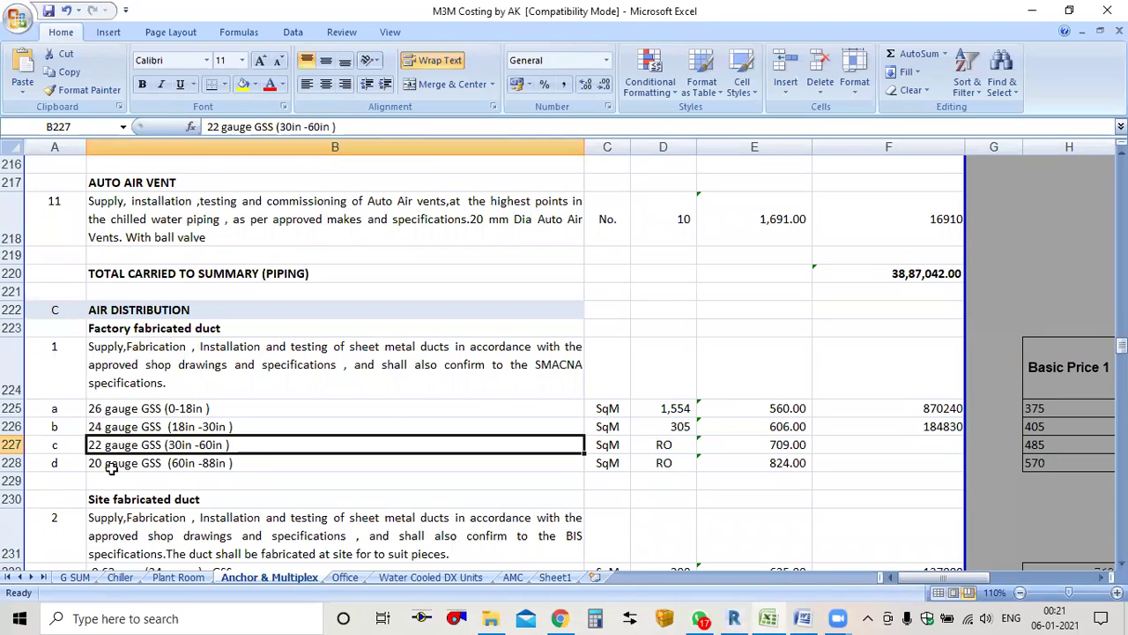
pyautogui.click(768, 618)
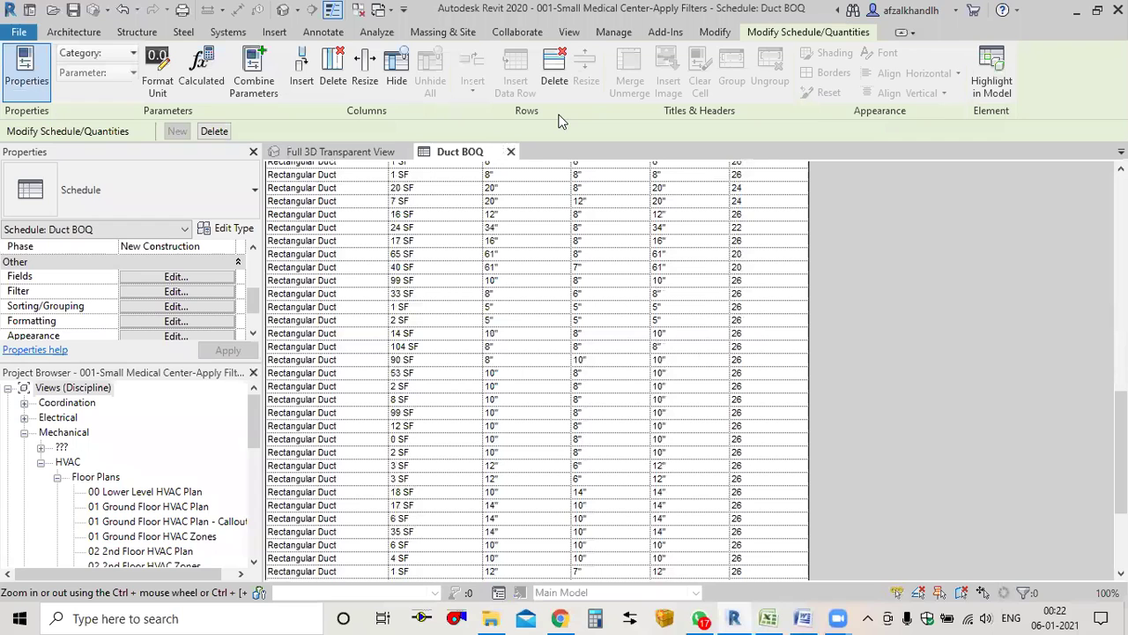
pyautogui.scroll(10, 794, 249)
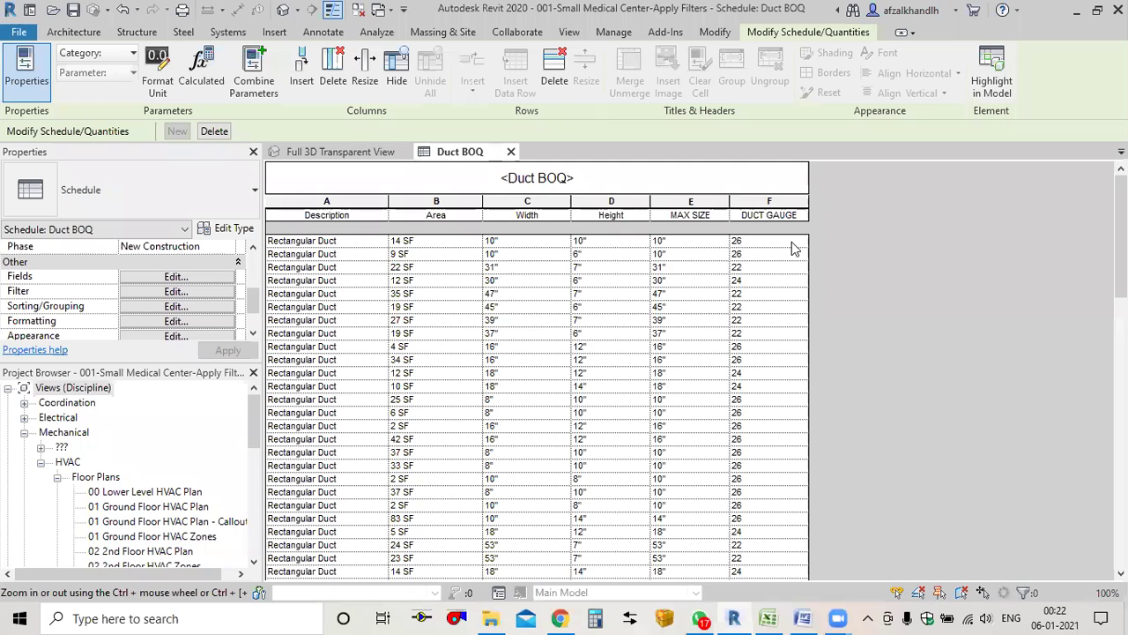
# Step: Sort the Duct BOQ schedule by DUCT GAUGE in ascending order and look through the sorted rows
pyautogui.click(175, 308)
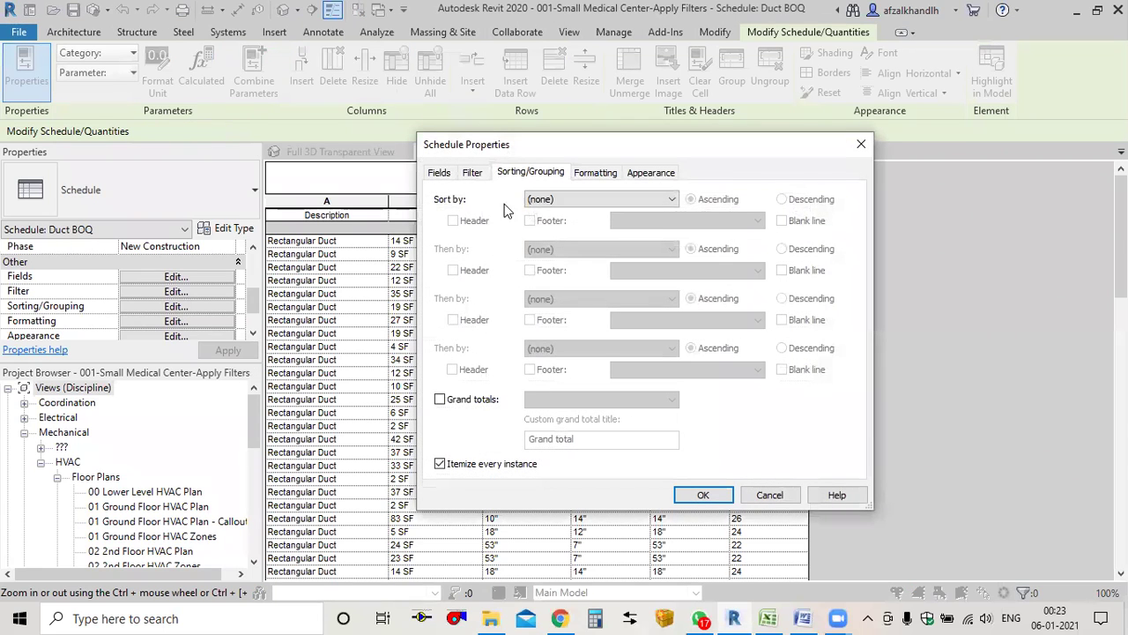
pyautogui.click(531, 200)
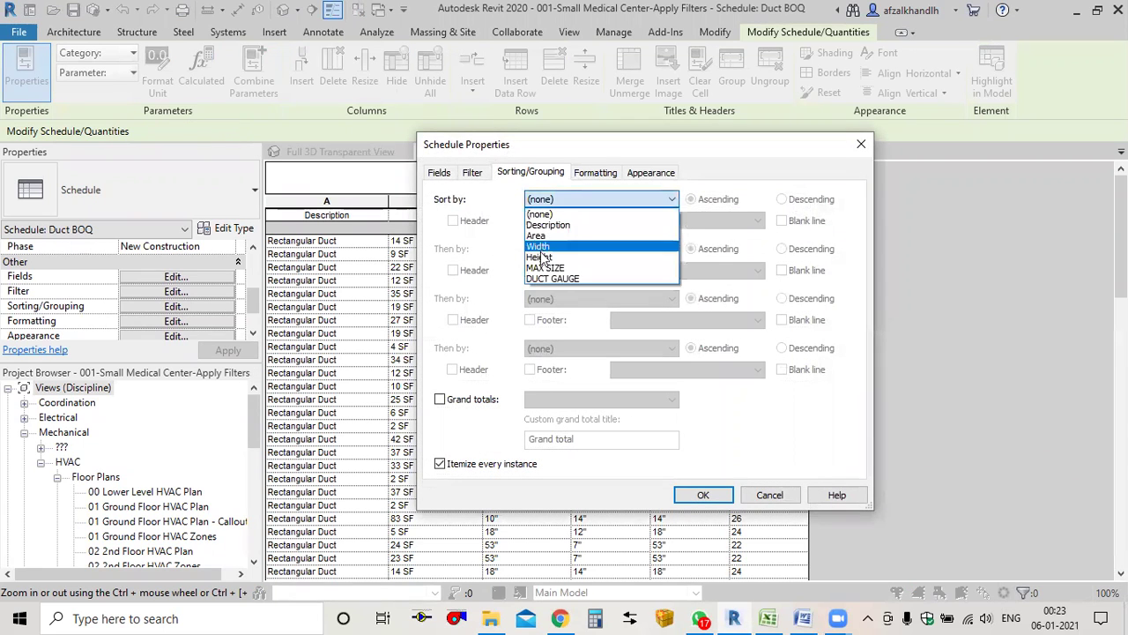
pyautogui.click(553, 279)
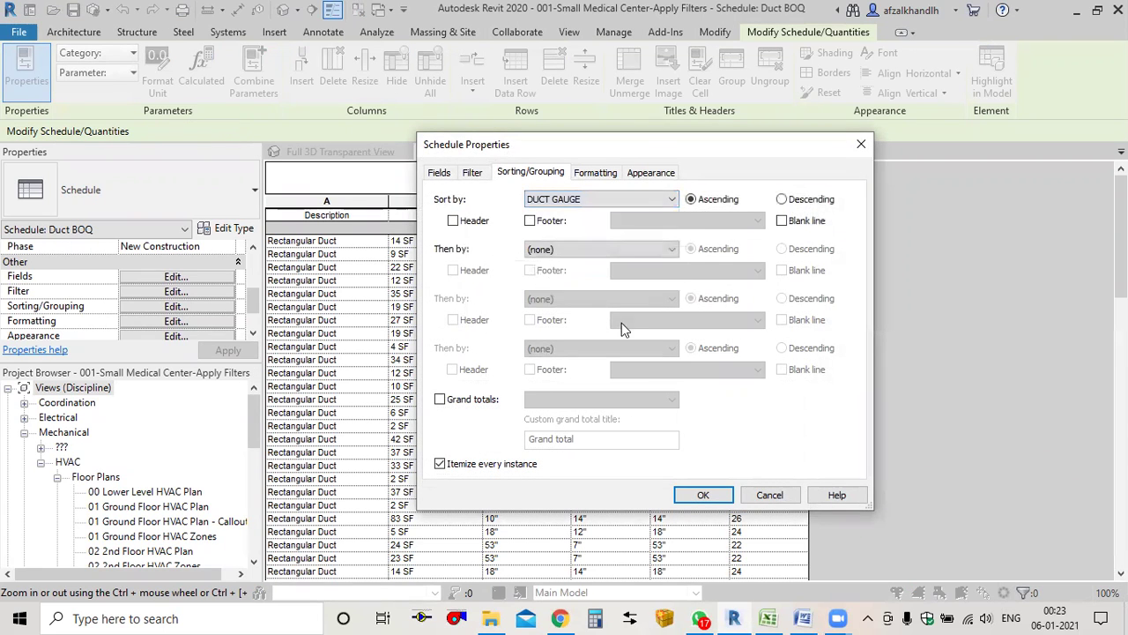
pyautogui.click(701, 496)
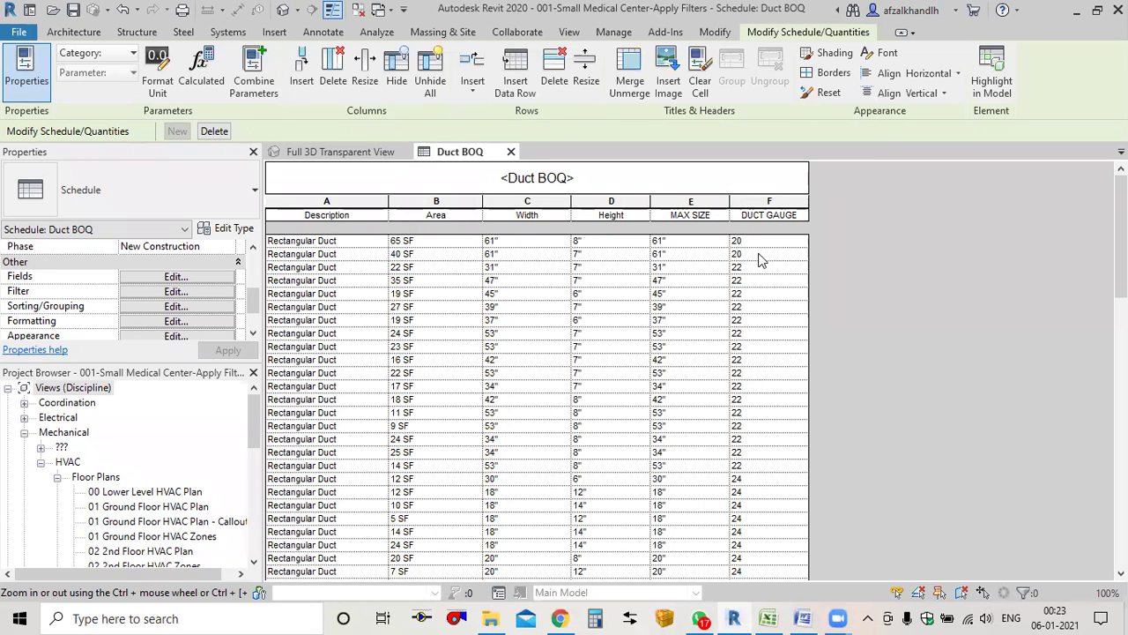
pyautogui.click(758, 291)
pyautogui.scroll(-10, 754, 357)
pyautogui.scroll(15, 753, 366)
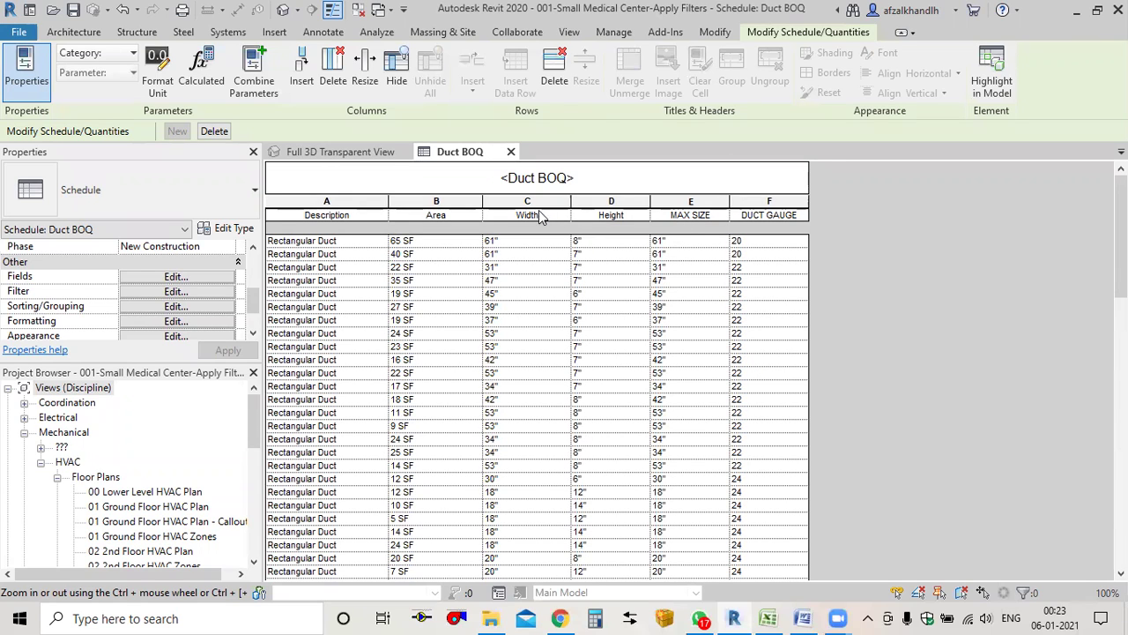
# Step: Hide the Width, Height and MAX SIZE fields in the Duct BOQ schedule
pyautogui.click(177, 322)
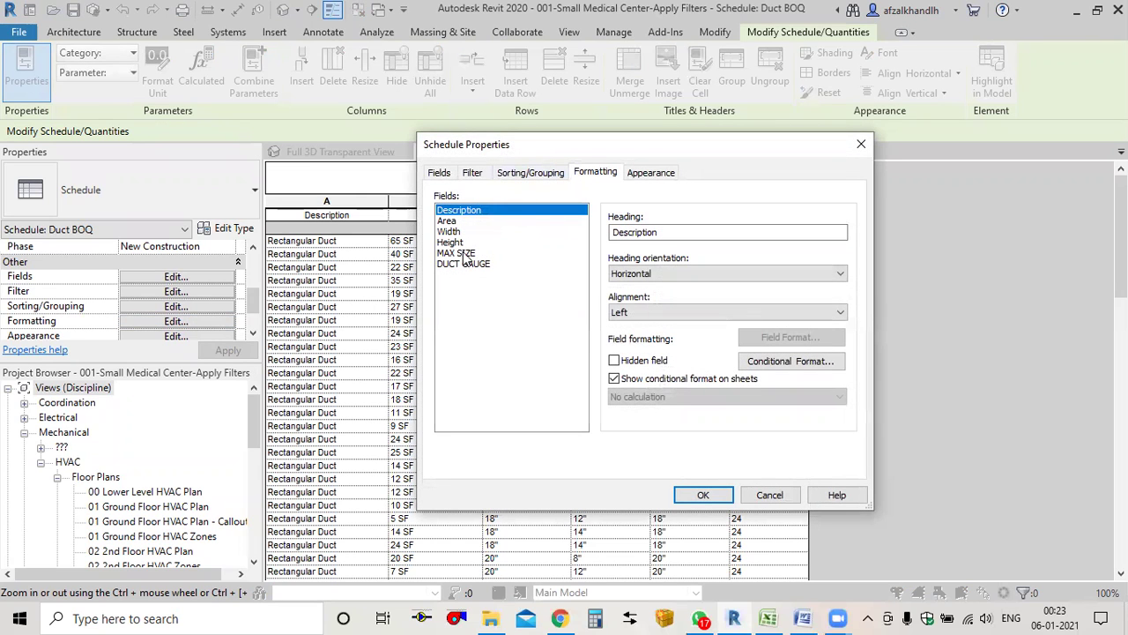
pyautogui.click(614, 361)
pyautogui.click(449, 231)
pyautogui.click(615, 361)
pyautogui.click(460, 242)
pyautogui.click(614, 360)
pyautogui.click(703, 494)
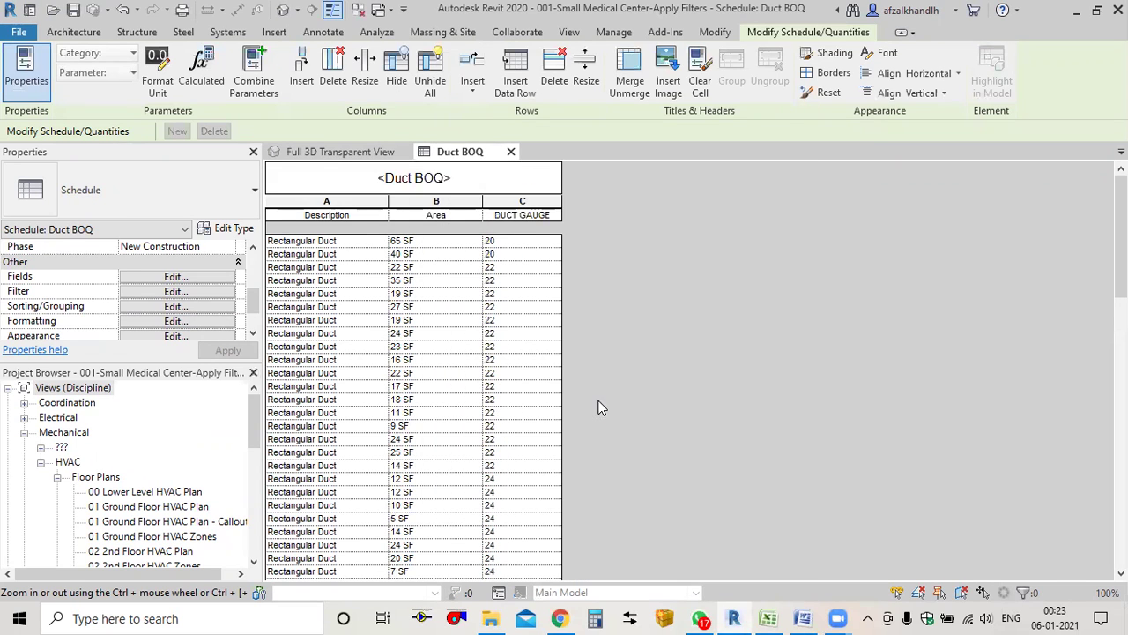
# Step: Override the project units for the Area column with square meters and the m² unit symbol
pyautogui.click(448, 202)
pyautogui.rightClick(448, 205)
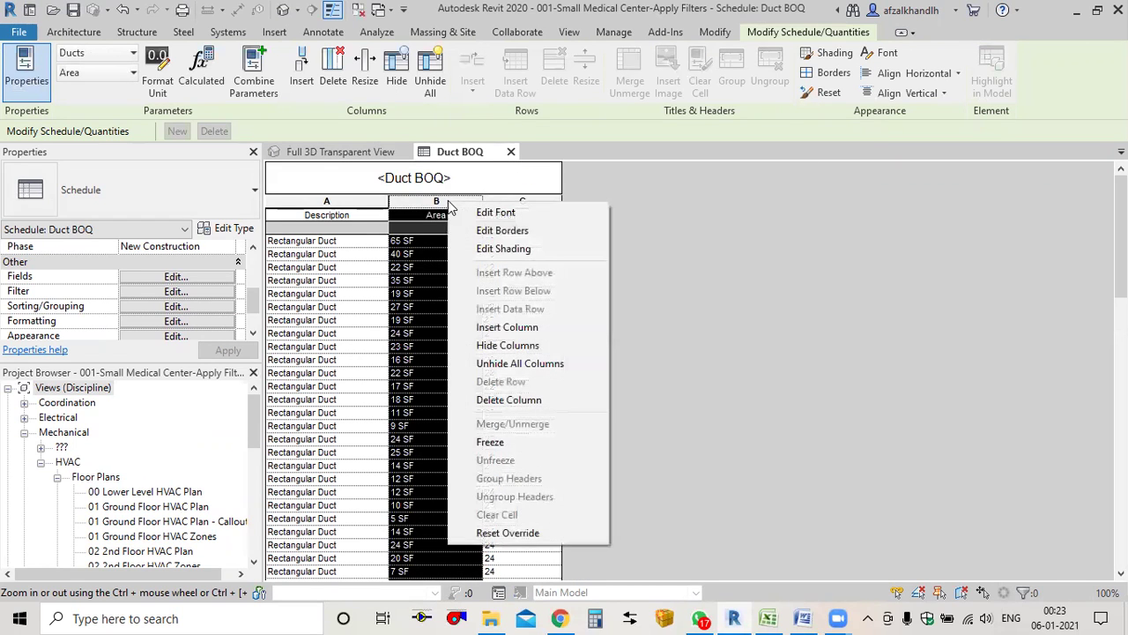
pyautogui.click(157, 75)
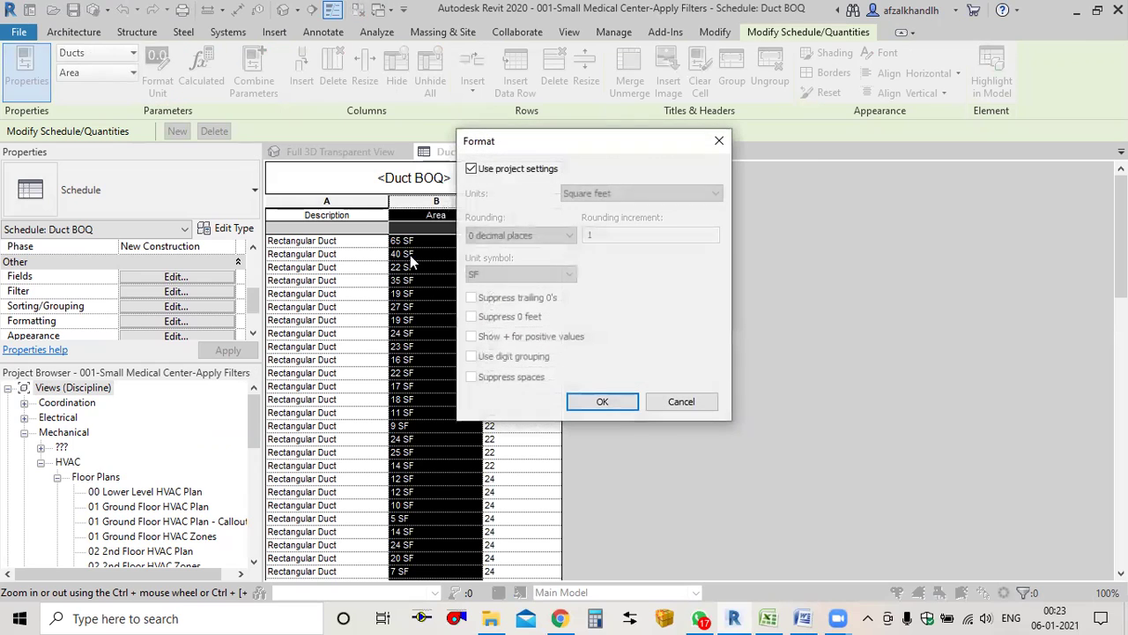
pyautogui.click(471, 168)
pyautogui.click(649, 194)
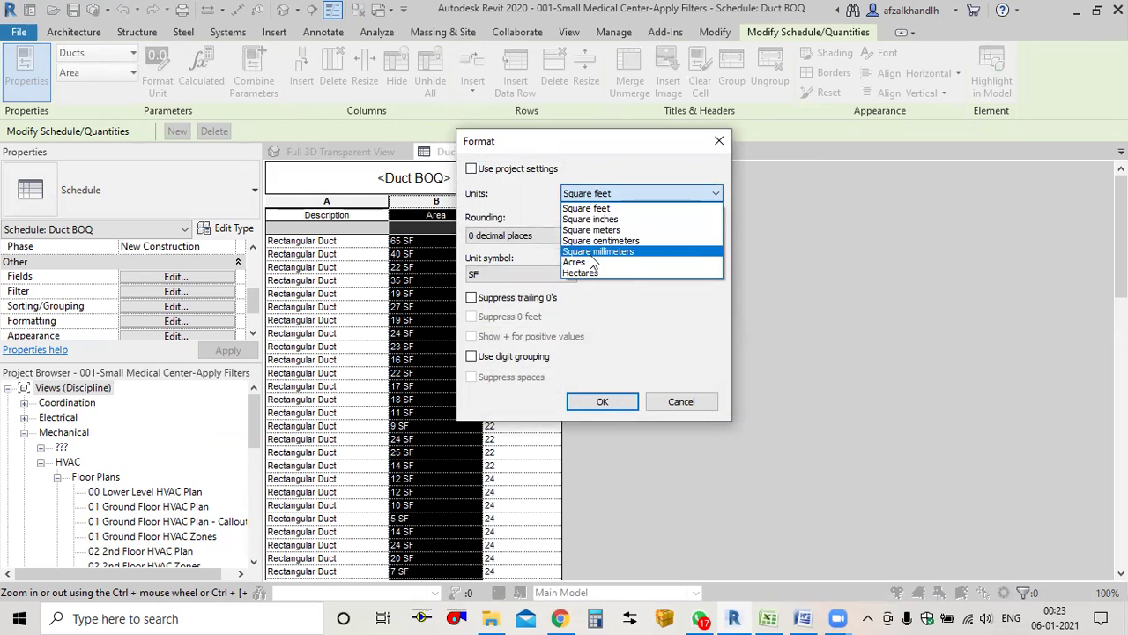
pyautogui.click(589, 230)
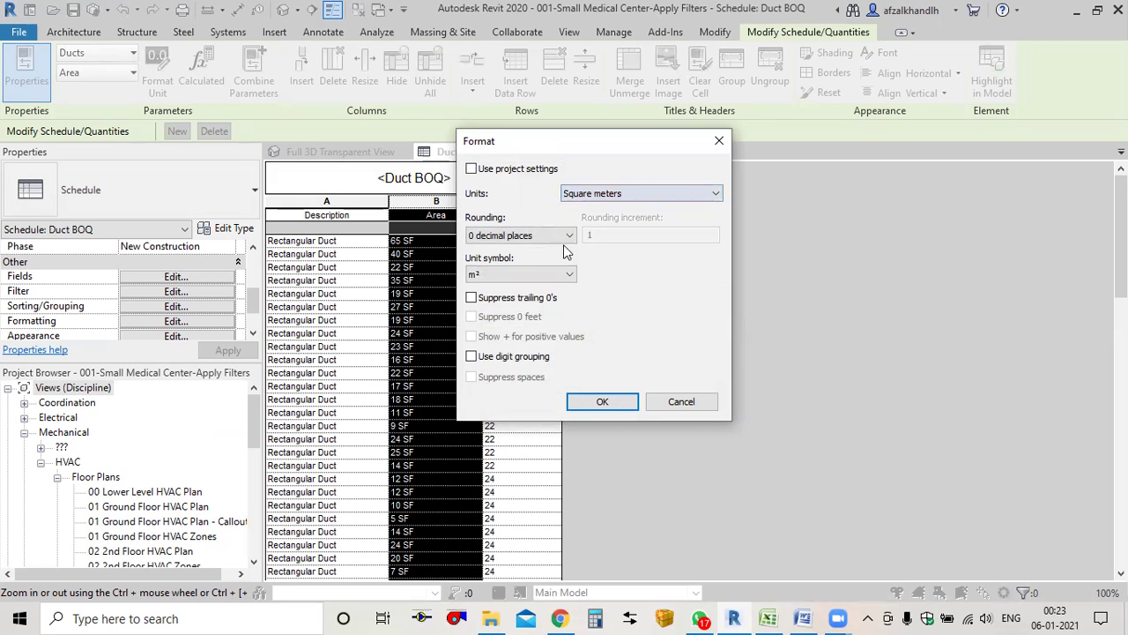
pyautogui.click(510, 277)
pyautogui.click(502, 300)
pyautogui.click(597, 401)
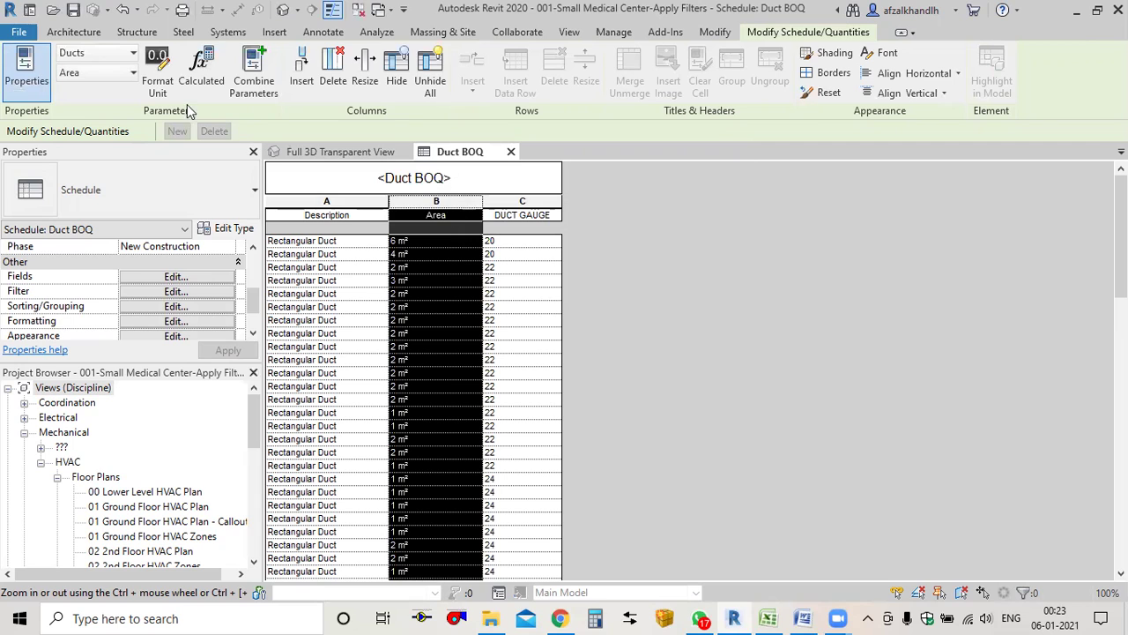
# Step: Set the Area column's rounding to 1 decimal place
pyautogui.click(157, 69)
pyautogui.click(536, 235)
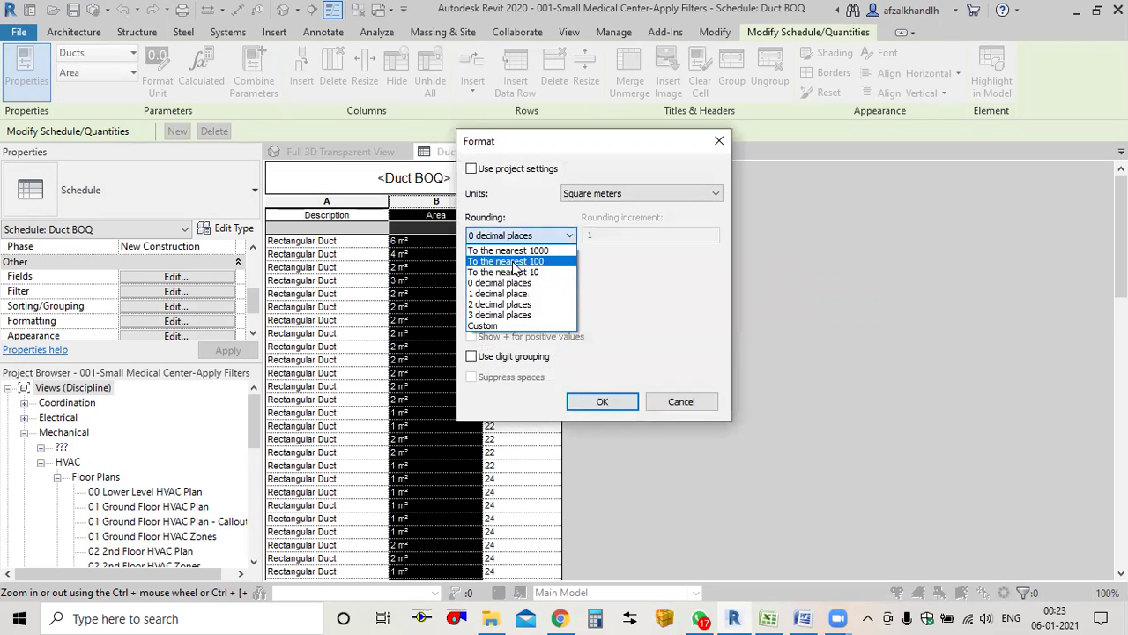
pyautogui.click(507, 294)
pyautogui.click(599, 403)
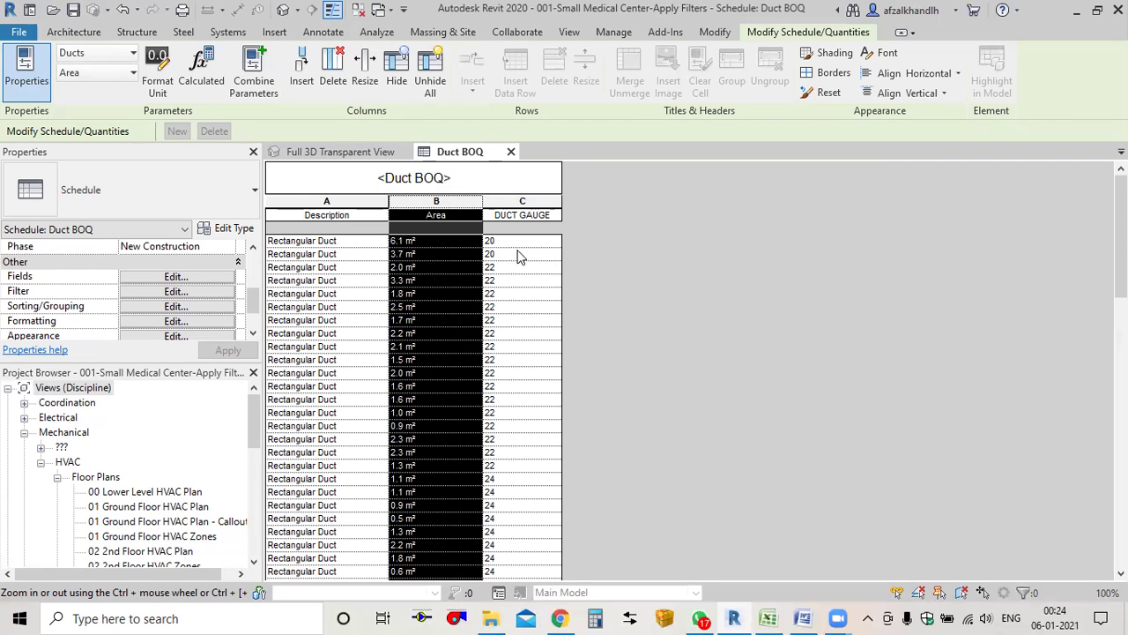
# Step: Start a new project parameter in the Duct BOQ schedule fields and close the WhatsApp window
pyautogui.click(215, 278)
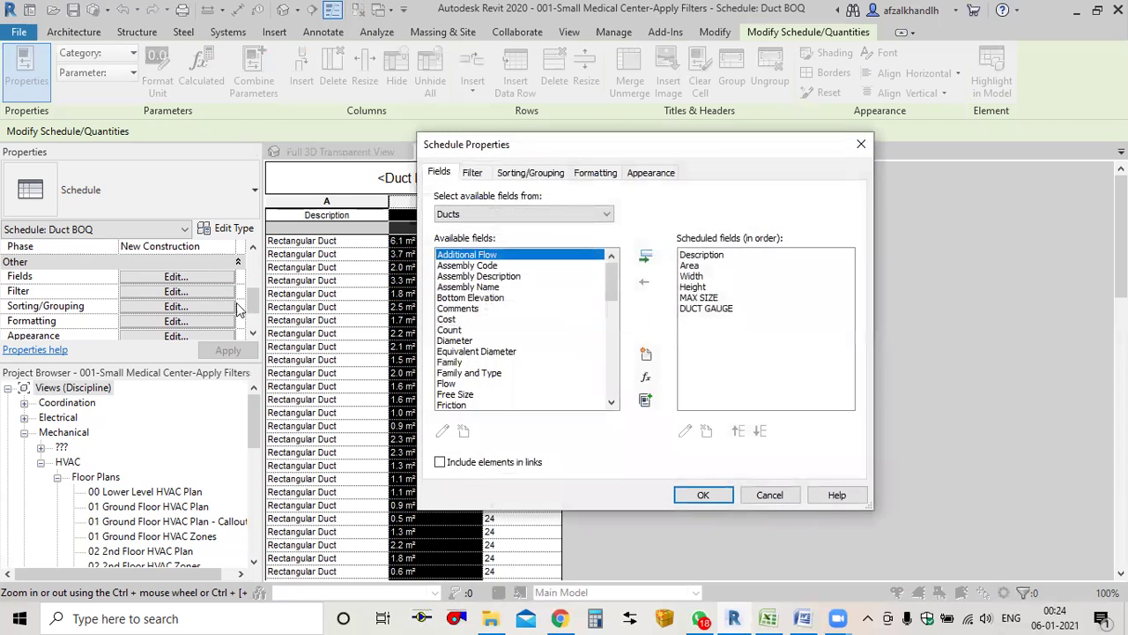
pyautogui.click(645, 356)
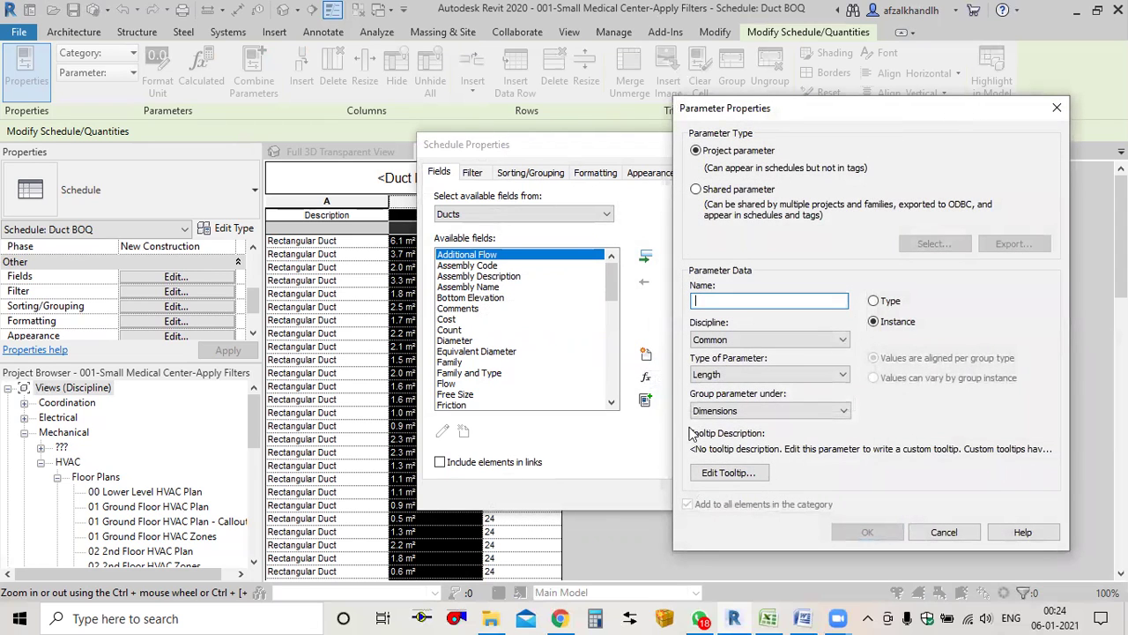
pyautogui.click(702, 618)
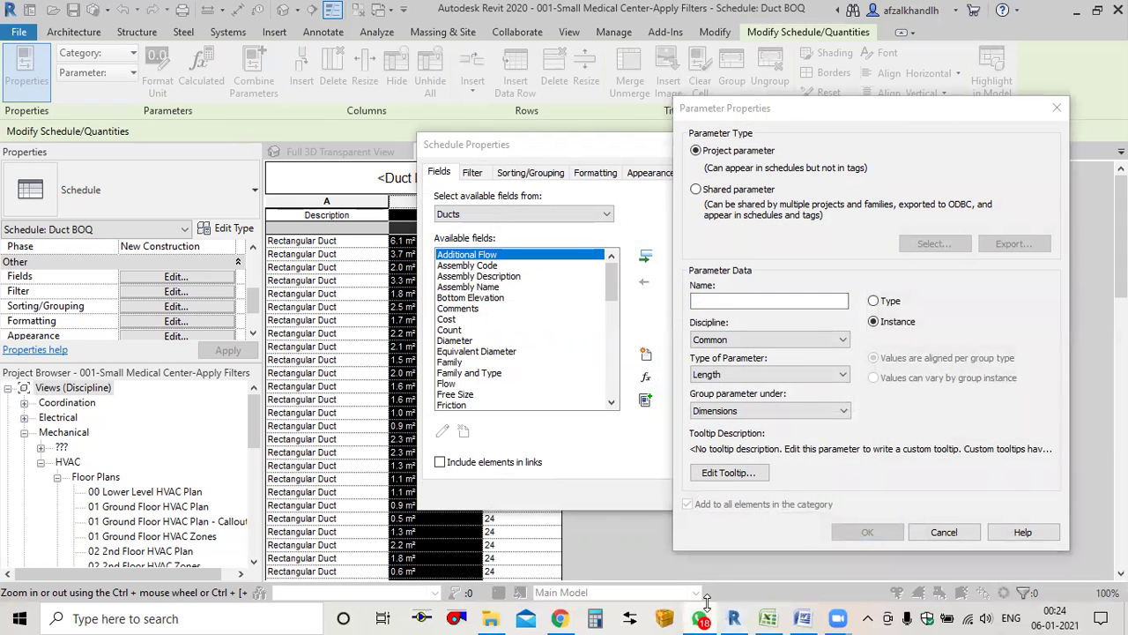
pyautogui.rightClick(702, 618)
pyautogui.click(679, 589)
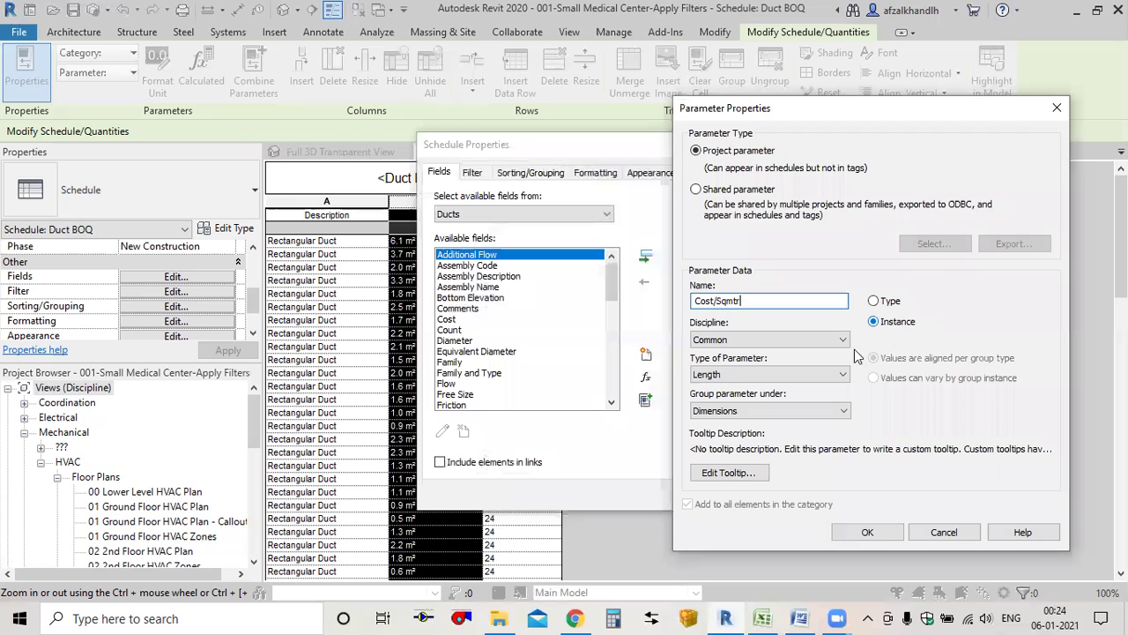
# Step: Name the parameter Cost/Sqmtr, make it a Currency type grouped under Materials and Finishes, and add it to the schedule
pyautogui.click(725, 374)
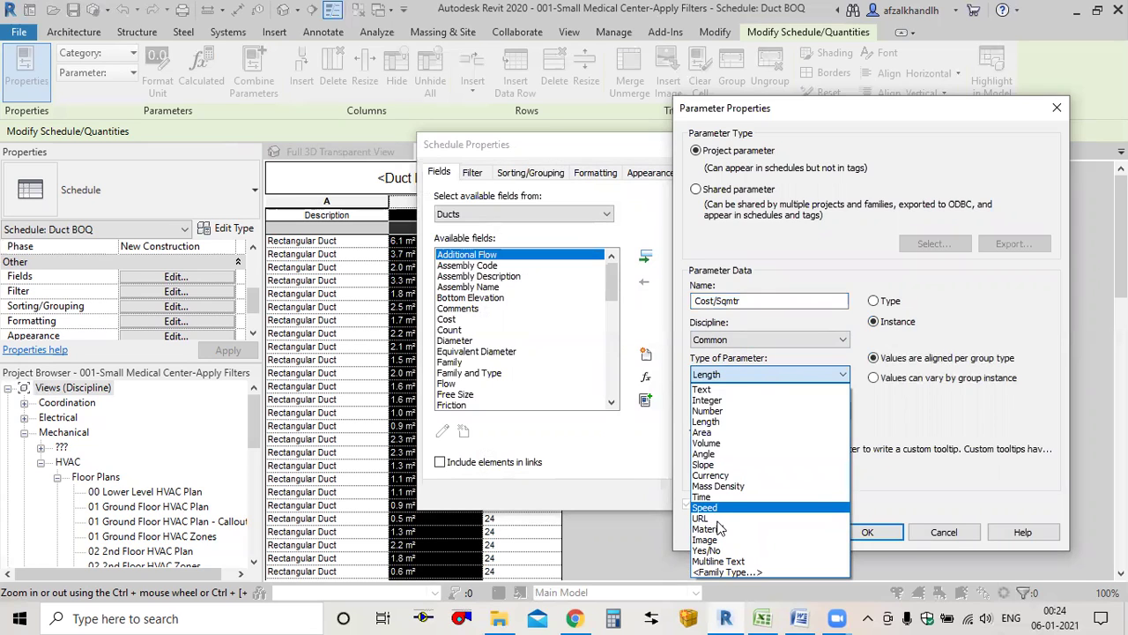
pyautogui.click(716, 477)
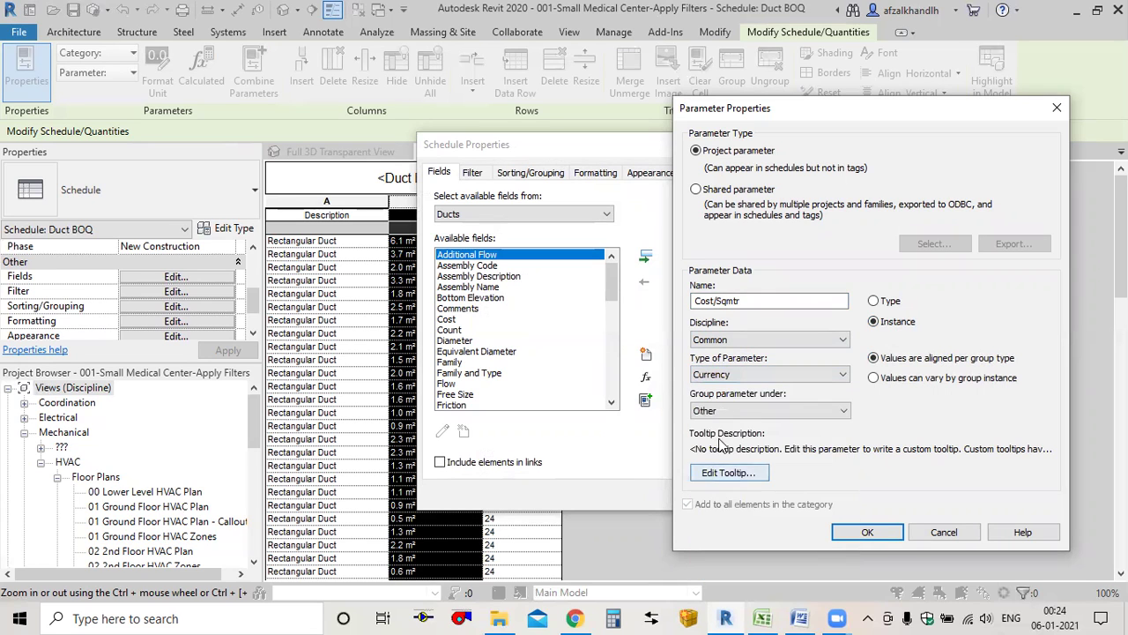
pyautogui.click(732, 411)
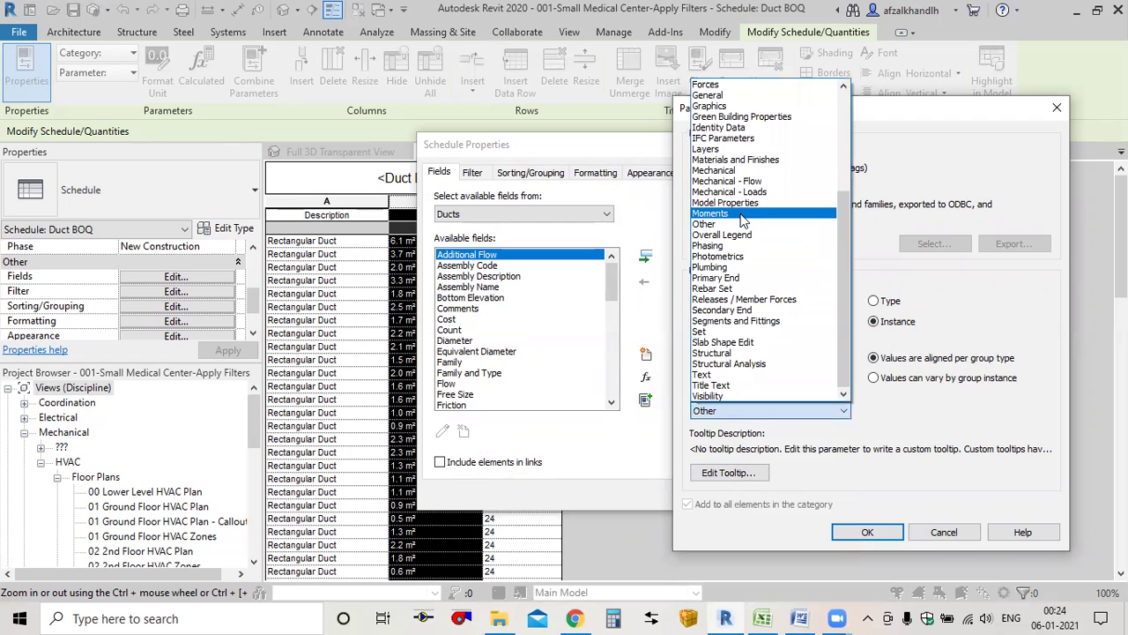
pyautogui.click(744, 160)
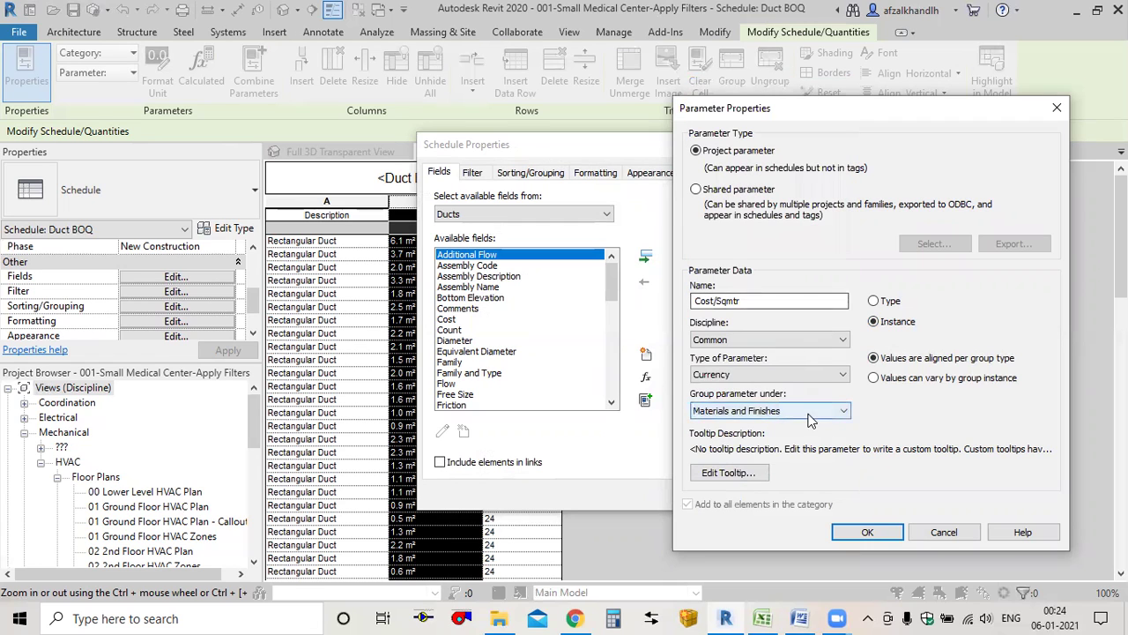
pyautogui.click(867, 534)
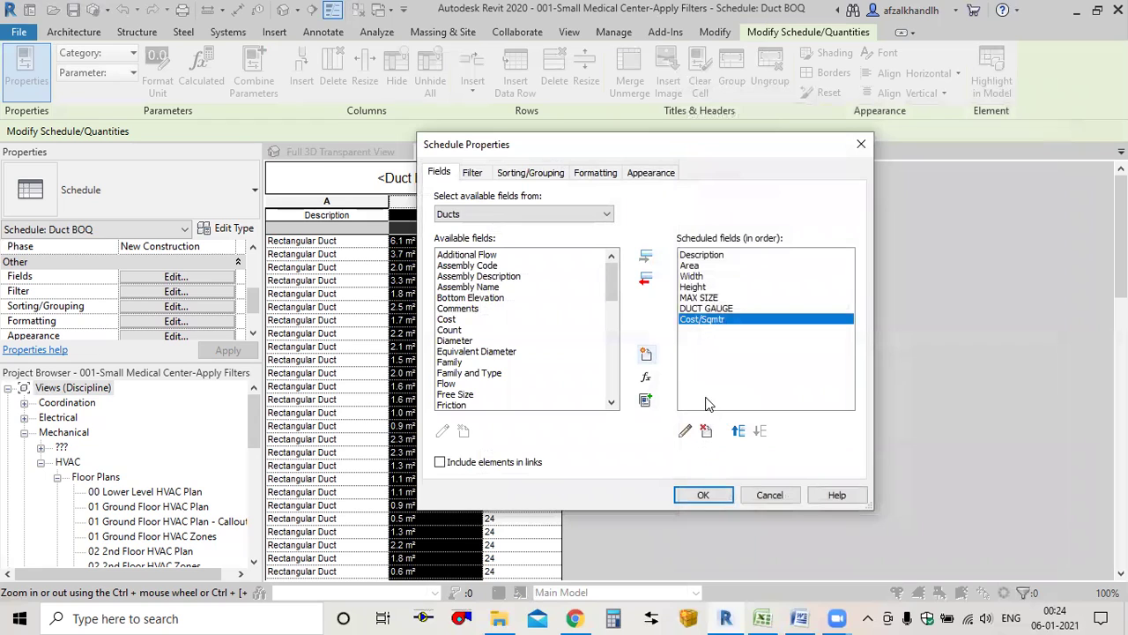
pyautogui.click(705, 496)
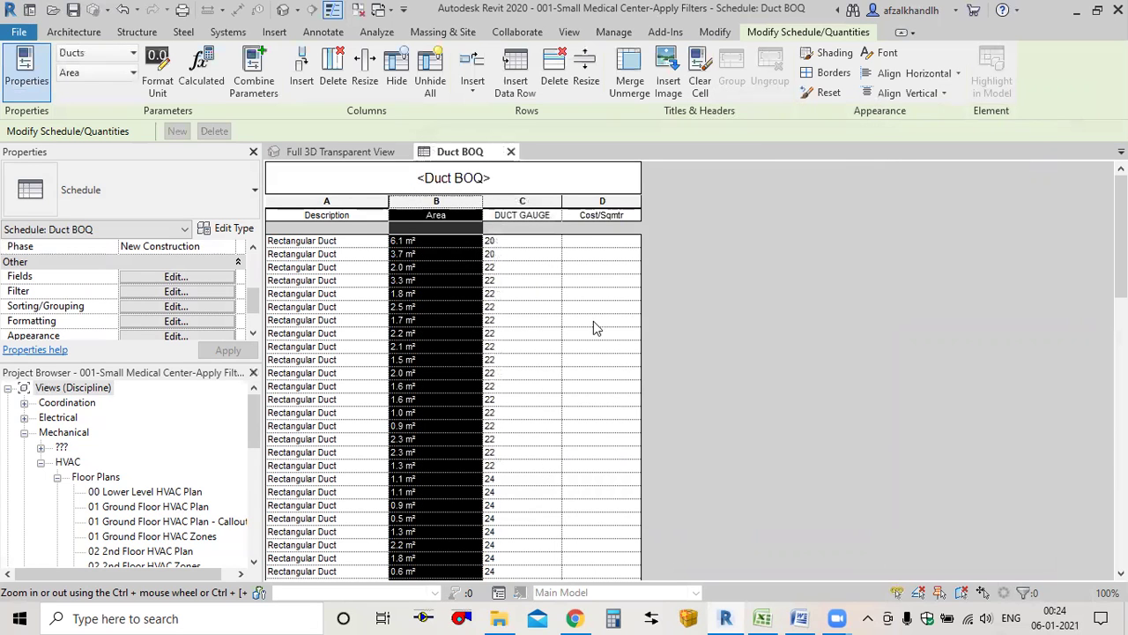
# Step: Switch to the Excel costing sheet and examine the per-SqM rates of the 26, 24, 22 and 20 gauge ducts in E225:E228
pyautogui.click(591, 240)
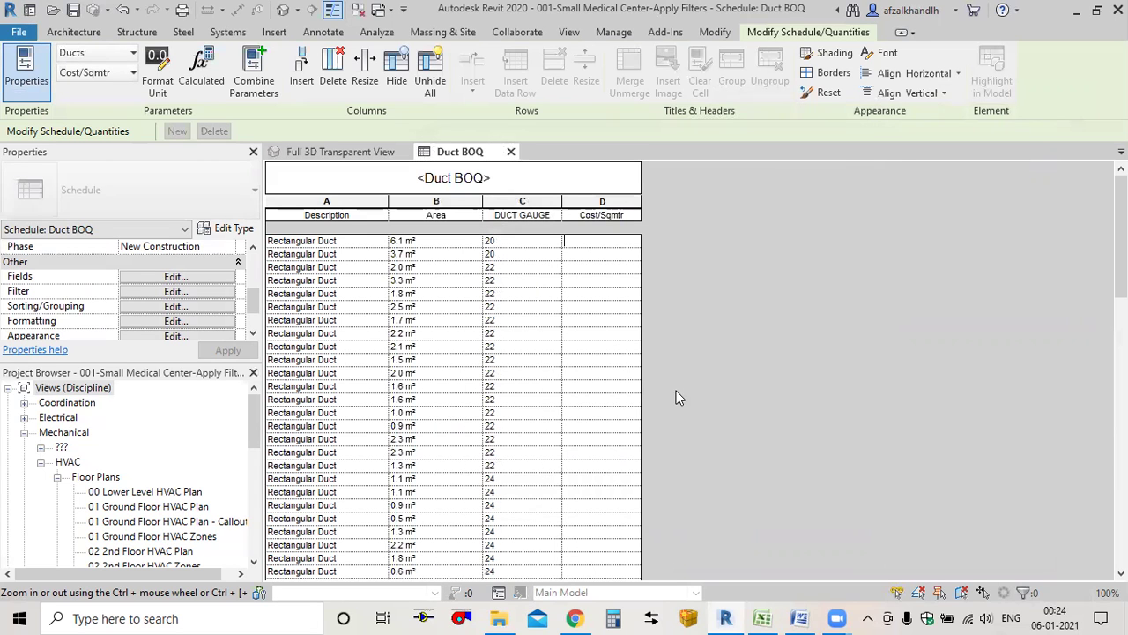
pyautogui.click(765, 618)
pyautogui.click(132, 466)
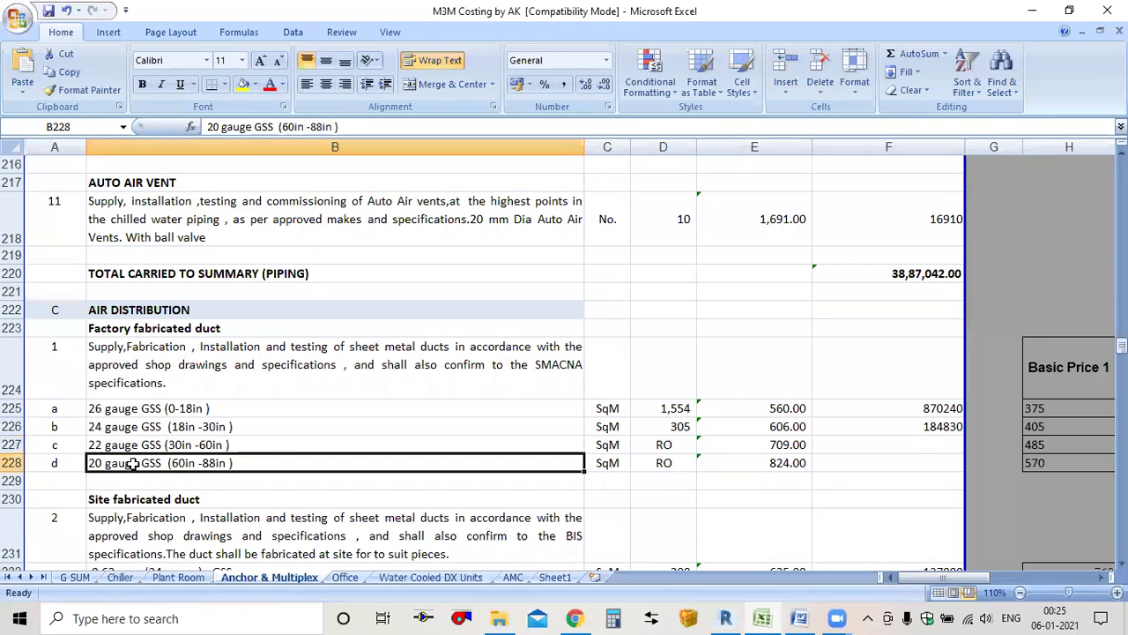
pyautogui.click(786, 462)
pyautogui.click(167, 447)
pyautogui.click(790, 445)
pyautogui.moveTo(753, 409); pyautogui.dragTo(754, 462)
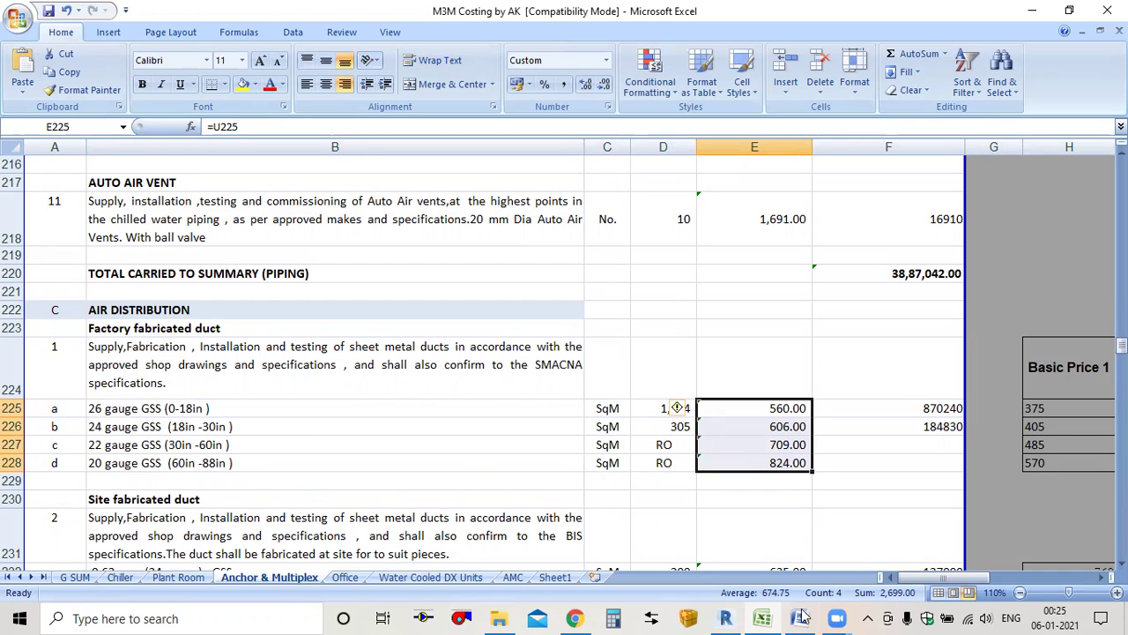
# Step: Switch back to Revit and turn off itemizing every instance in the Duct BOQ schedule, keeping it sorted by DUCT GAUGE
pyautogui.hotkey('alt', 'Tab')
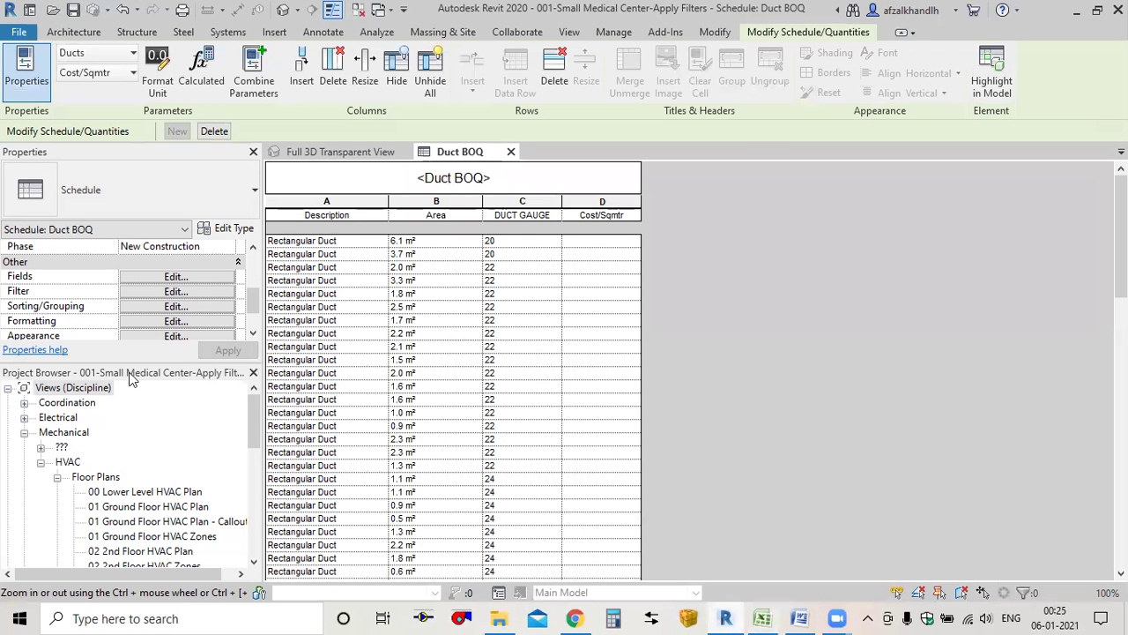
pyautogui.click(588, 255)
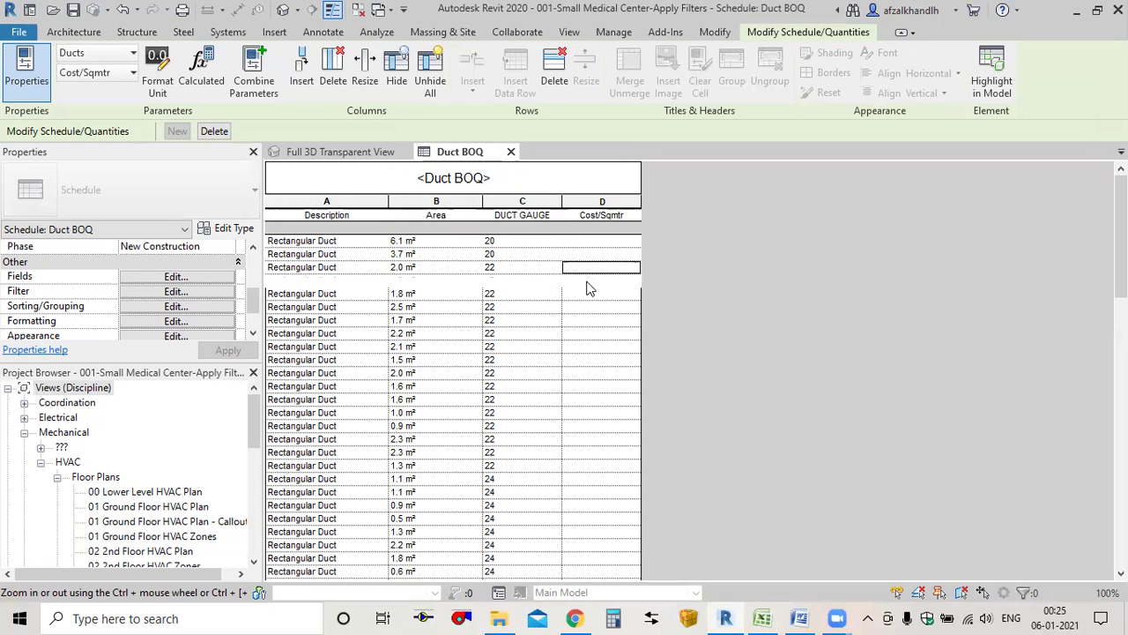
pyautogui.scroll(-4, 589, 325)
pyautogui.scroll(4, 589, 324)
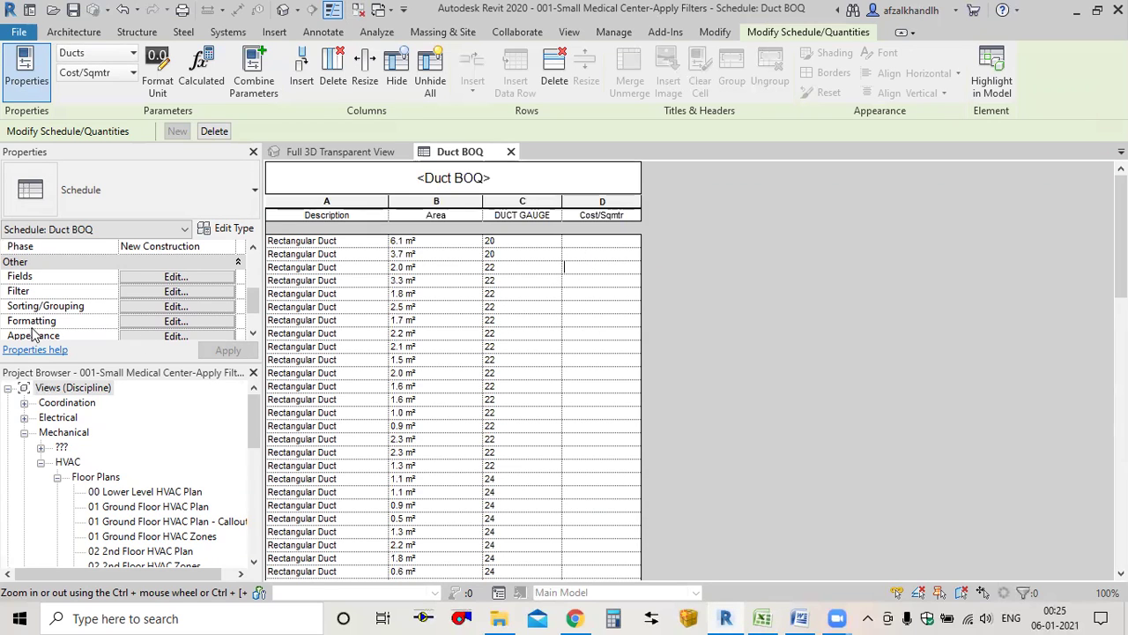
pyautogui.click(173, 307)
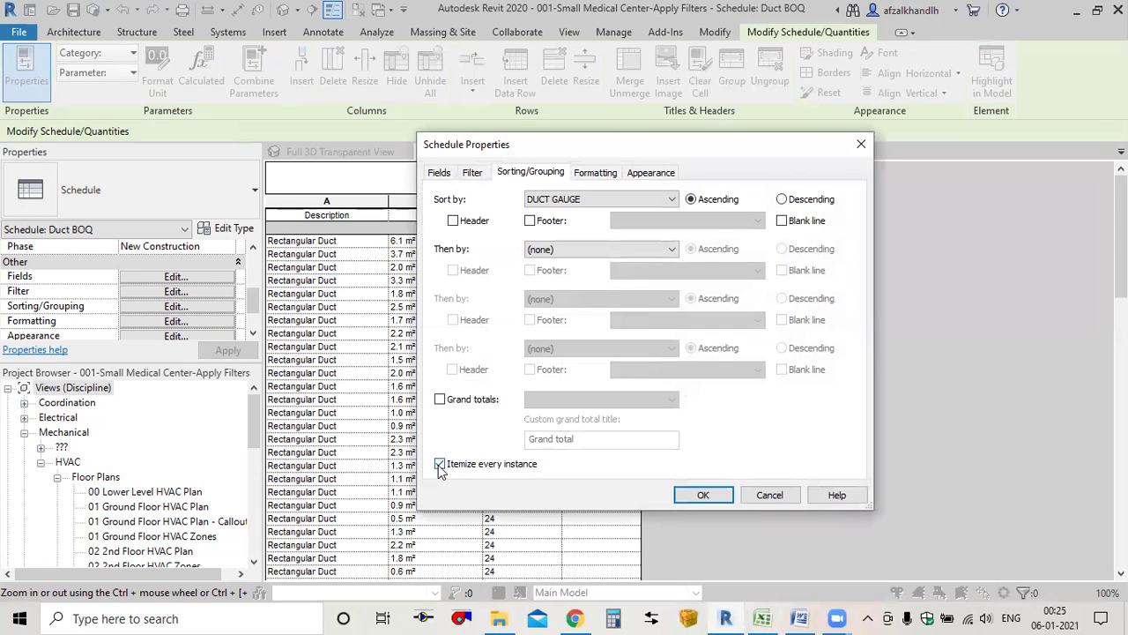
pyautogui.click(441, 466)
pyautogui.click(702, 494)
pyautogui.moveTo(508, 240); pyautogui.dragTo(508, 283)
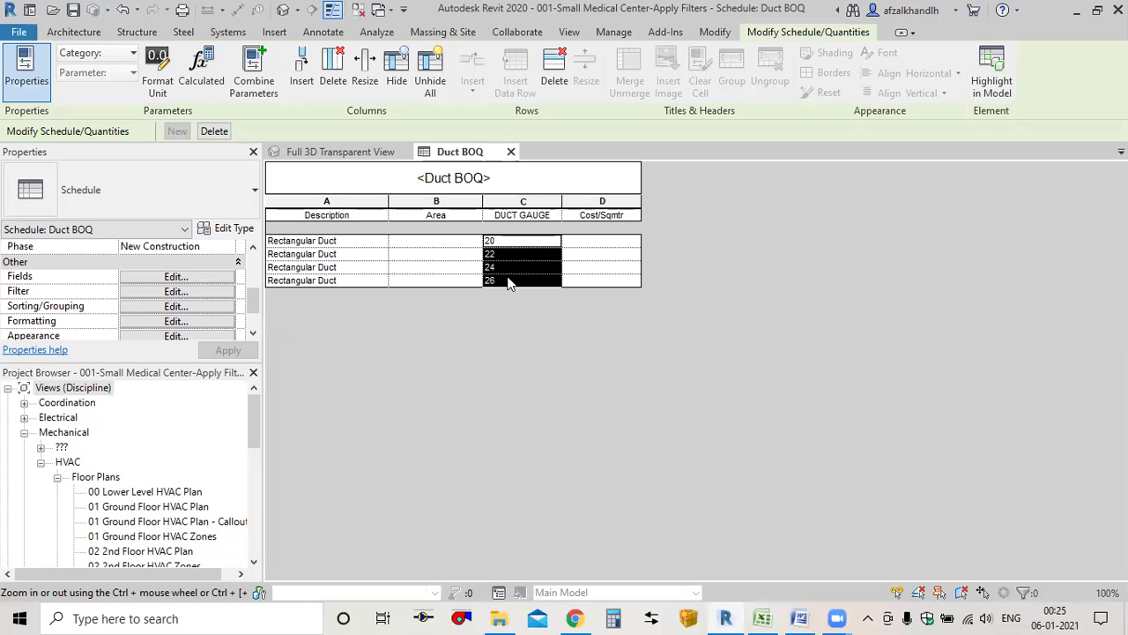
# Step: Enter the Cost/Sqmtr rates from the Excel costing sheet for the heavier ducts: 824 for 20 gauge and 709 for 22 gauge
pyautogui.click(582, 242)
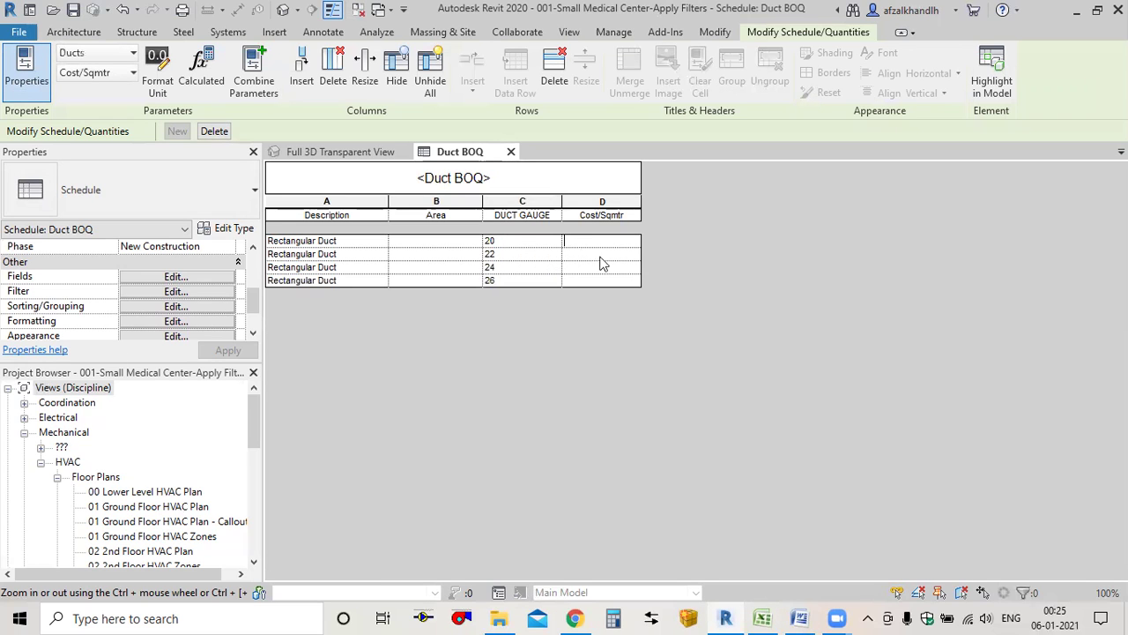
pyautogui.click(762, 618)
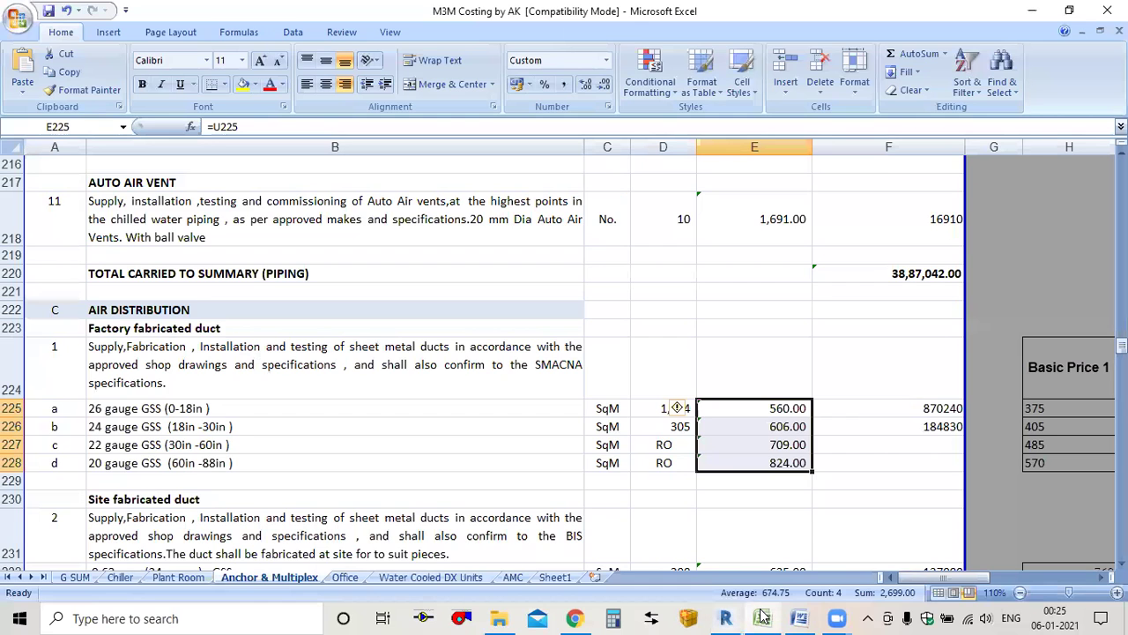
pyautogui.click(763, 617)
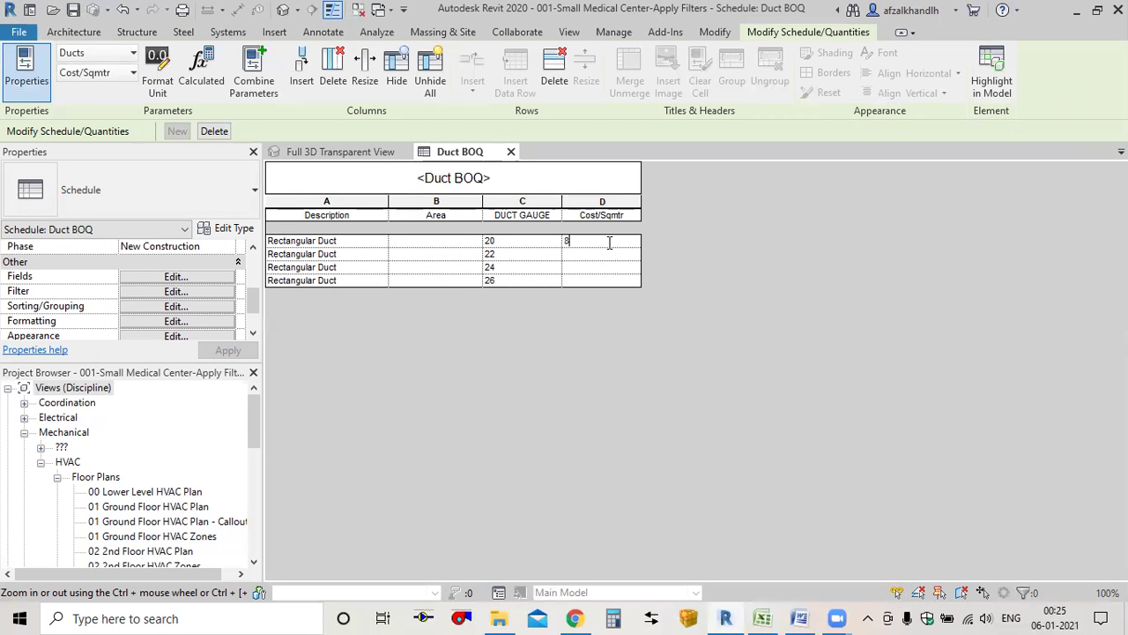
pyautogui.click(604, 256)
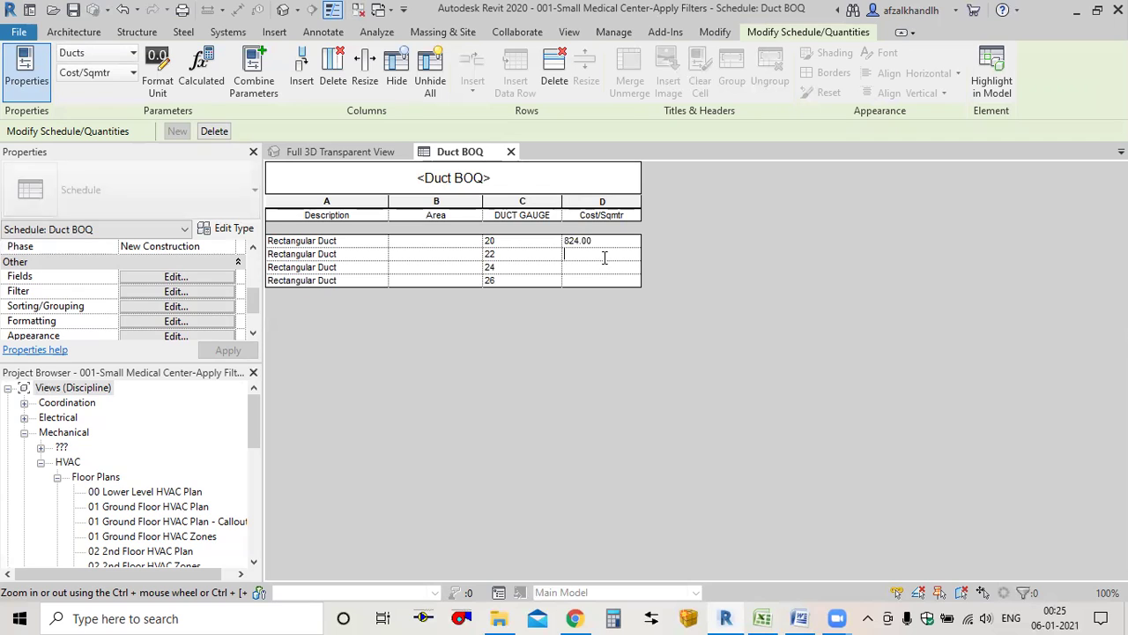
pyautogui.click(771, 615)
pyautogui.click(771, 616)
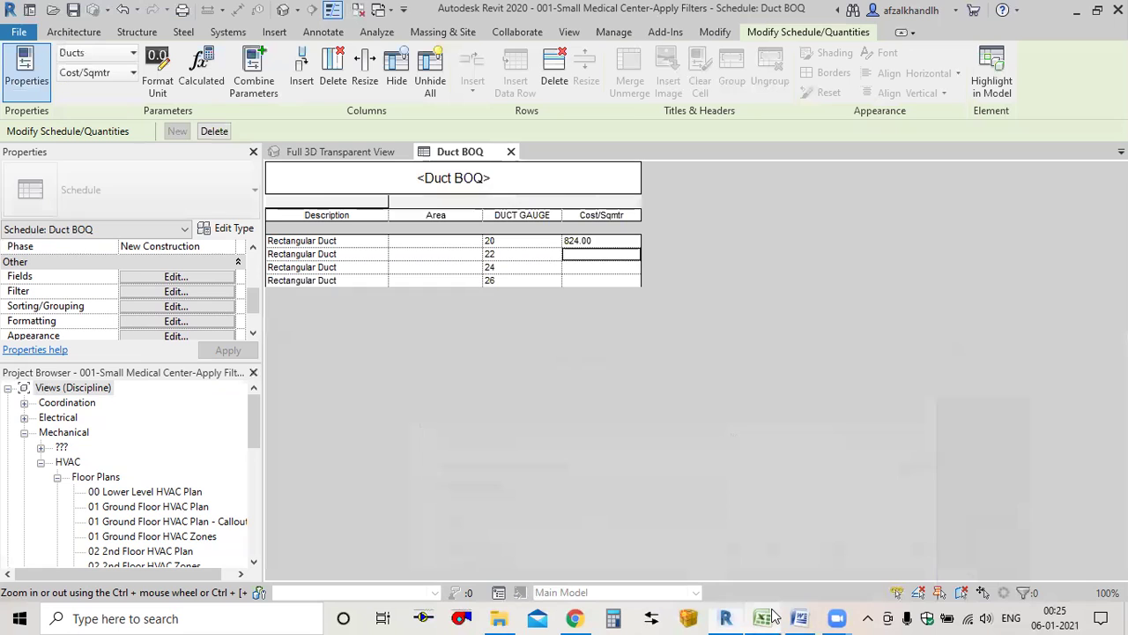
pyautogui.click(765, 618)
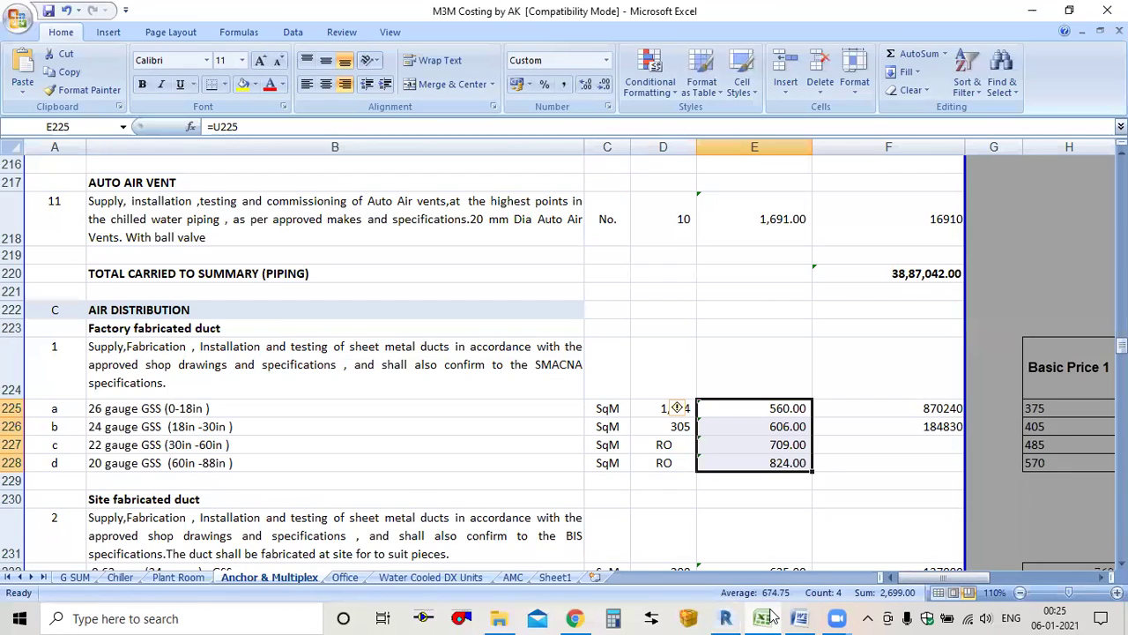
pyautogui.click(771, 615)
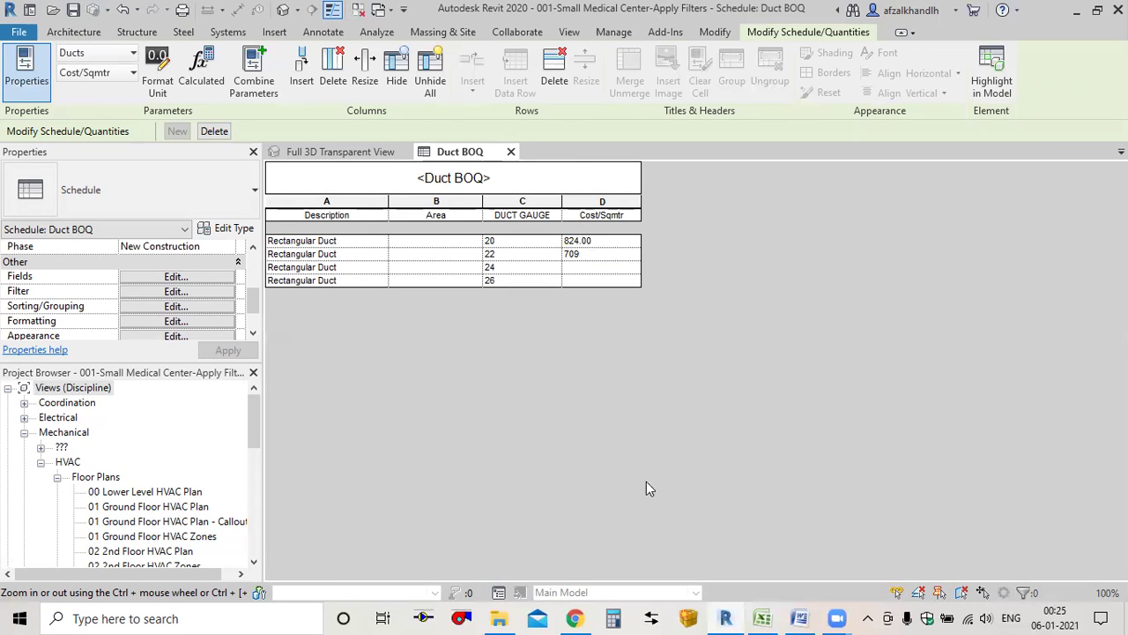
# Step: Fill in the remaining Cost/Sqmtr rates from the costing sheet: 606 for 24 gauge and 560 for 26 gauge
pyautogui.click(765, 617)
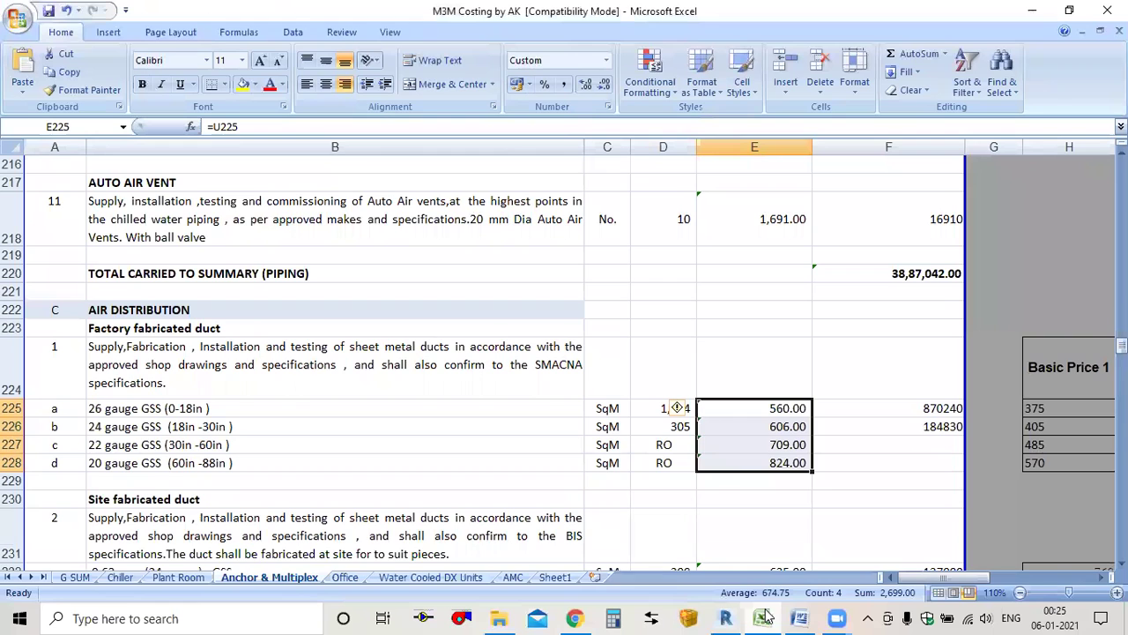
pyautogui.click(765, 617)
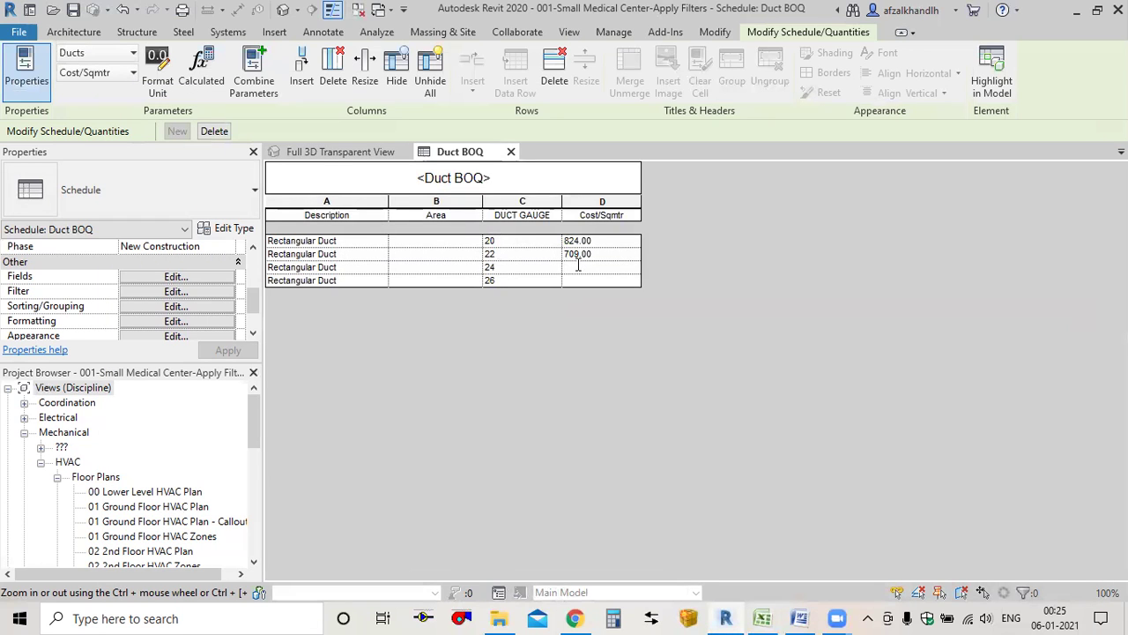
pyautogui.click(765, 617)
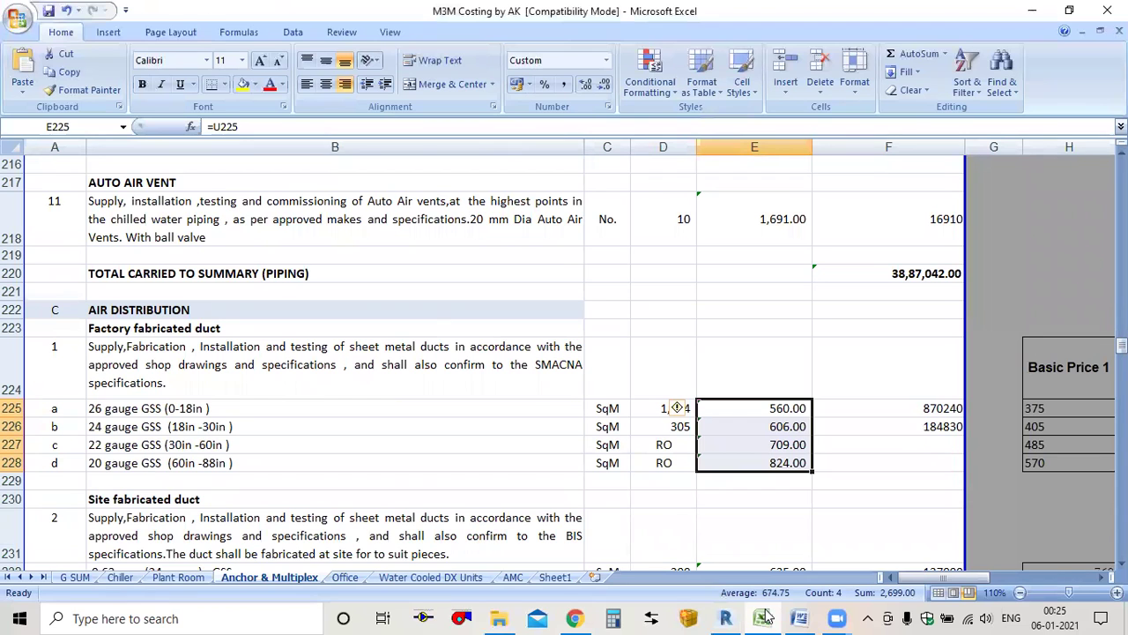
pyautogui.click(765, 617)
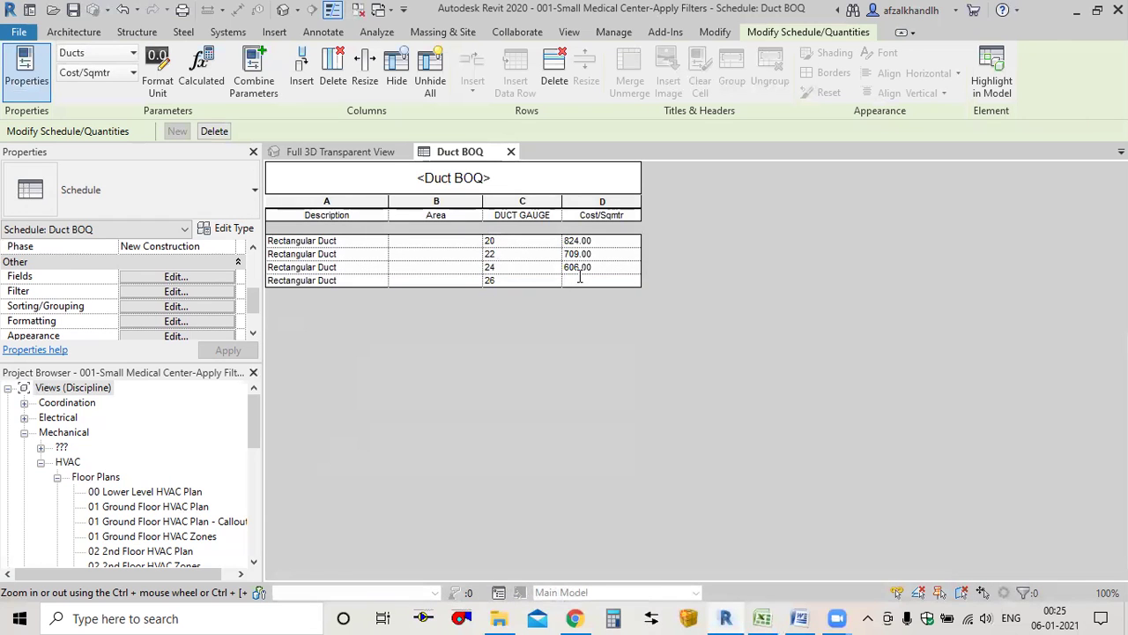
pyautogui.click(438, 280)
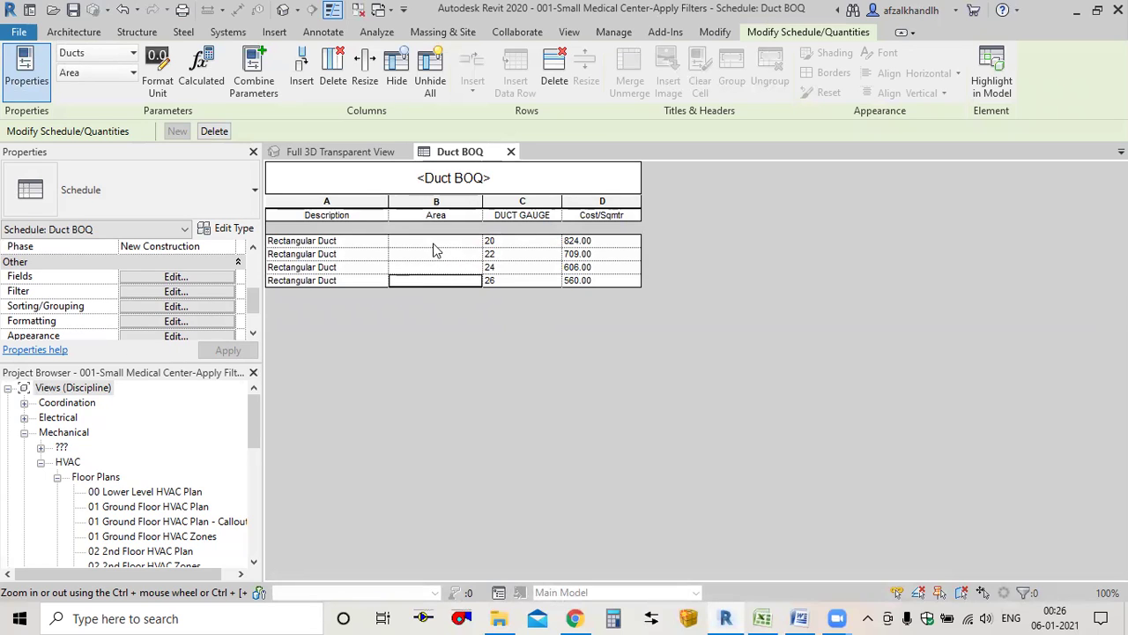
# Step: Set the Area field of the Duct BOQ schedule to calculate totals
pyautogui.click(187, 322)
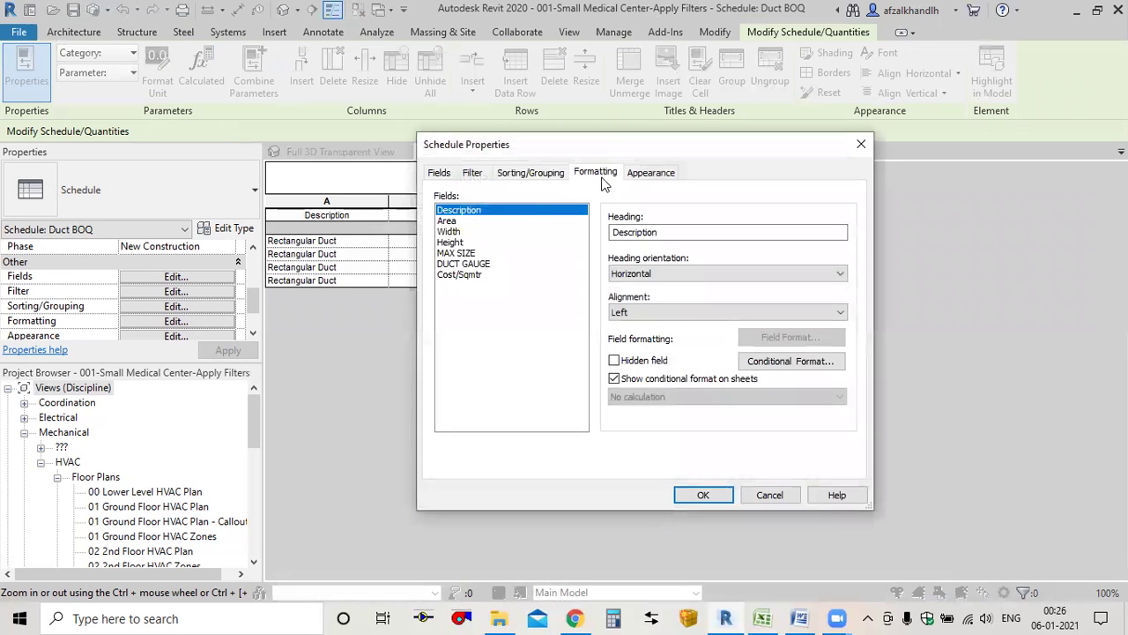
pyautogui.click(449, 221)
pyautogui.click(665, 399)
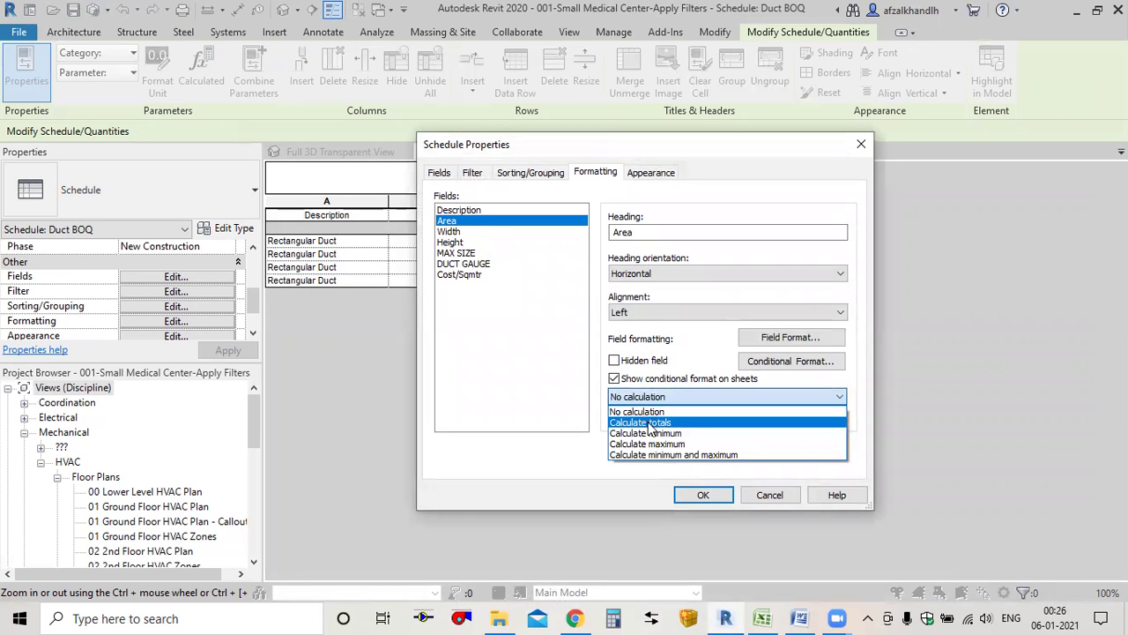
pyautogui.click(662, 420)
pyautogui.click(703, 495)
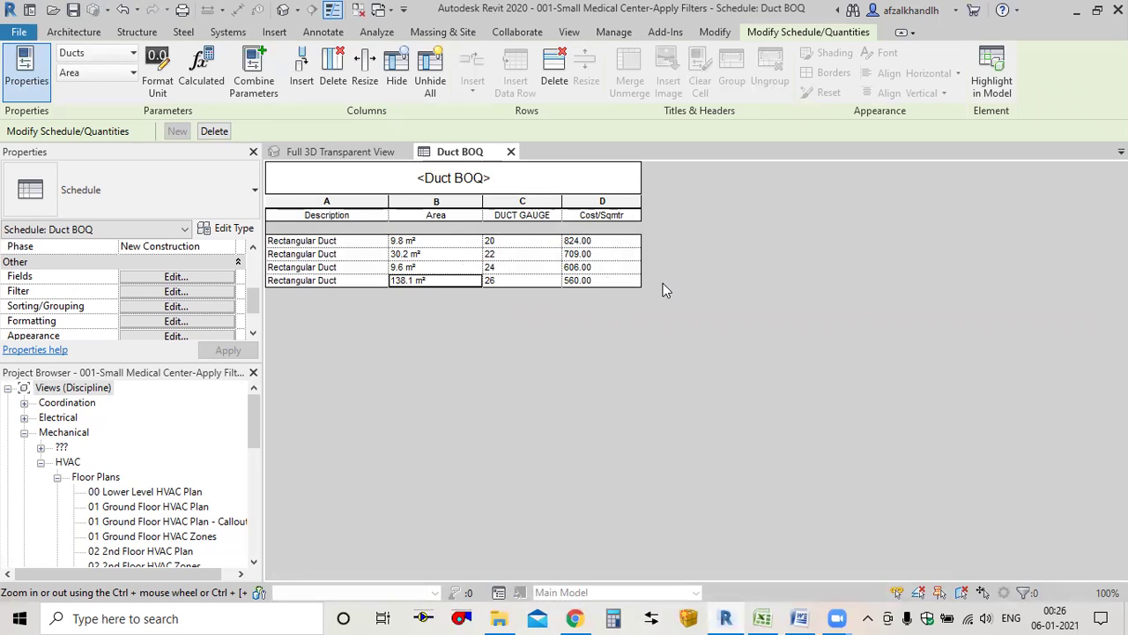
# Step: Start a calculated value in the schedule fields, named Total Cost, with the Currency type
pyautogui.click(176, 276)
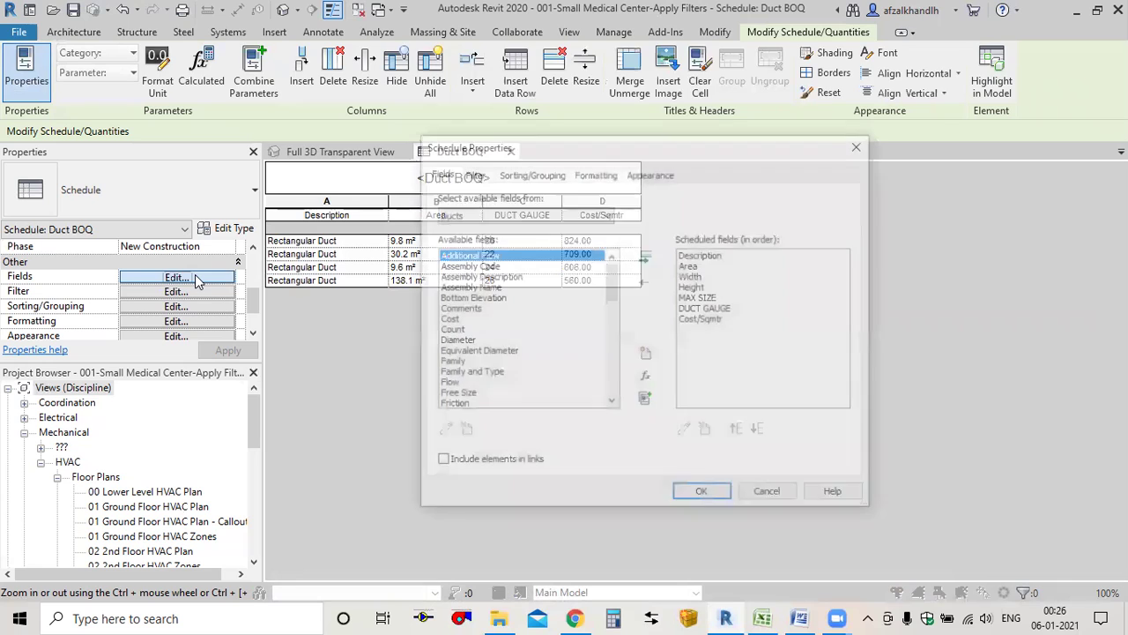
pyautogui.click(646, 353)
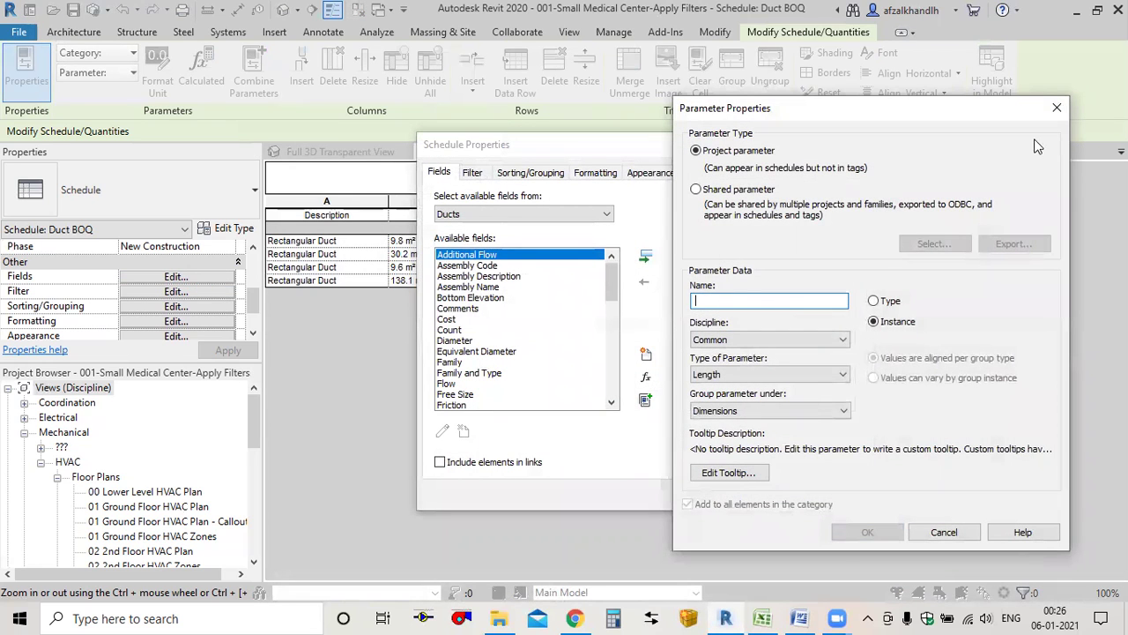
pyautogui.click(1057, 108)
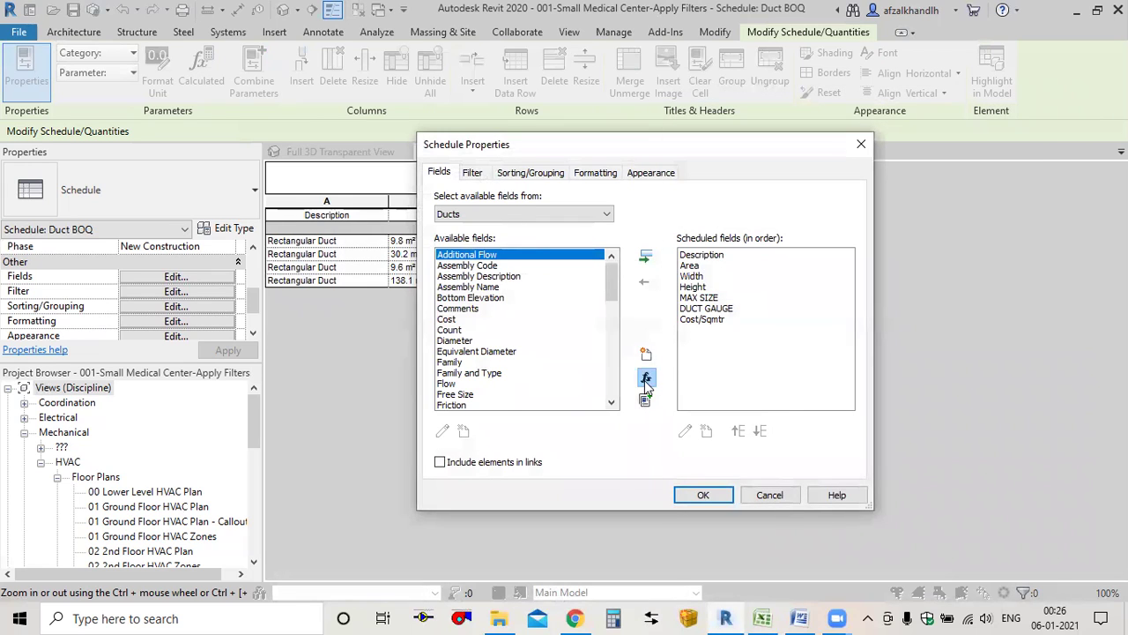
pyautogui.click(645, 380)
pyautogui.write('Total Cost')
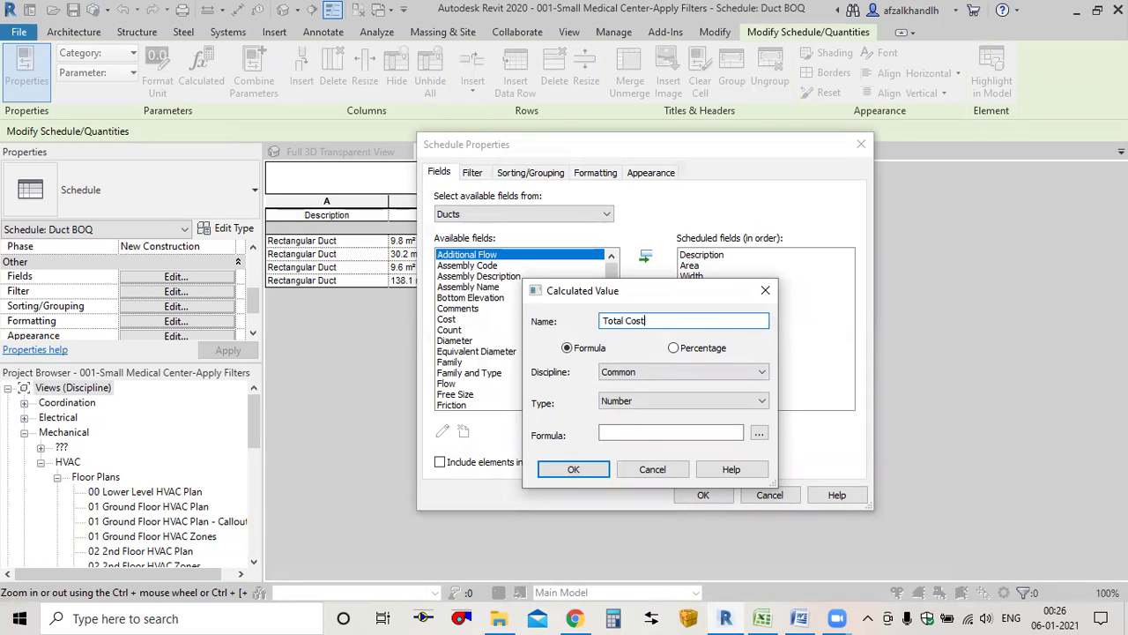
pyautogui.click(654, 403)
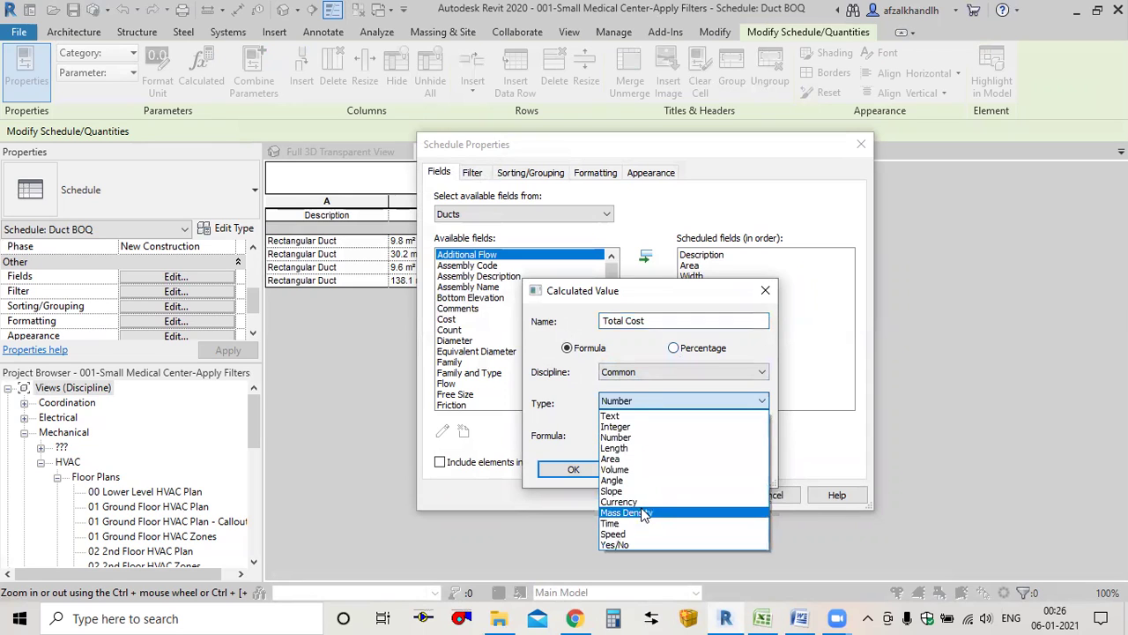
pyautogui.click(642, 503)
# Step: Define the Total Cost formula as [Cost/Sqmtr]*Area/10.76 and add the calculated field to the schedule
pyautogui.click(705, 433)
pyautogui.click(759, 433)
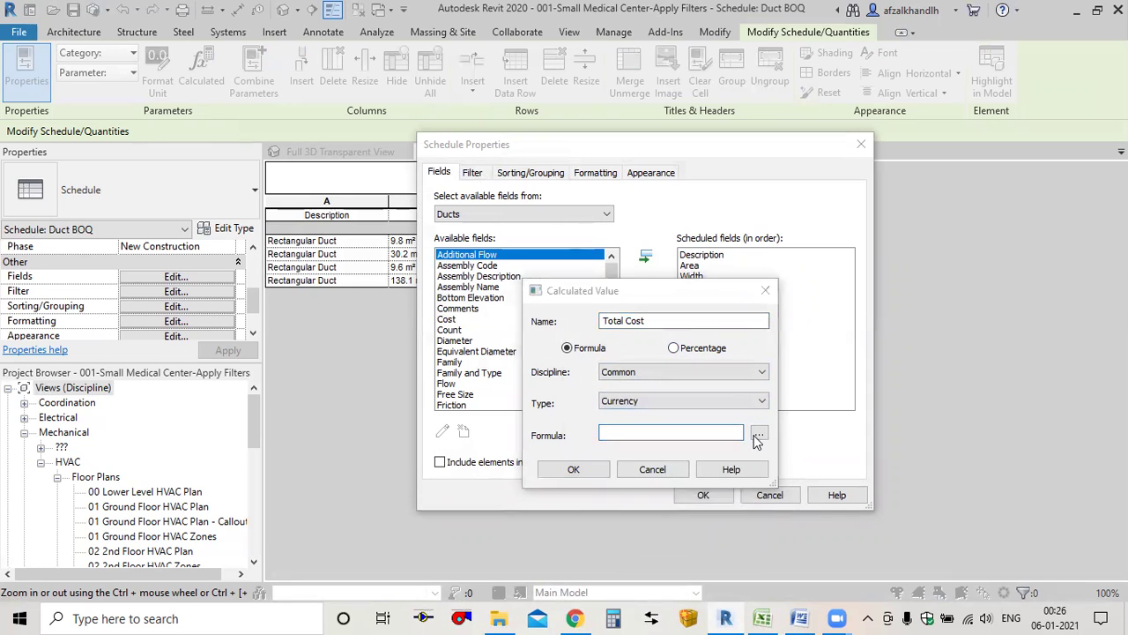
pyautogui.click(624, 362)
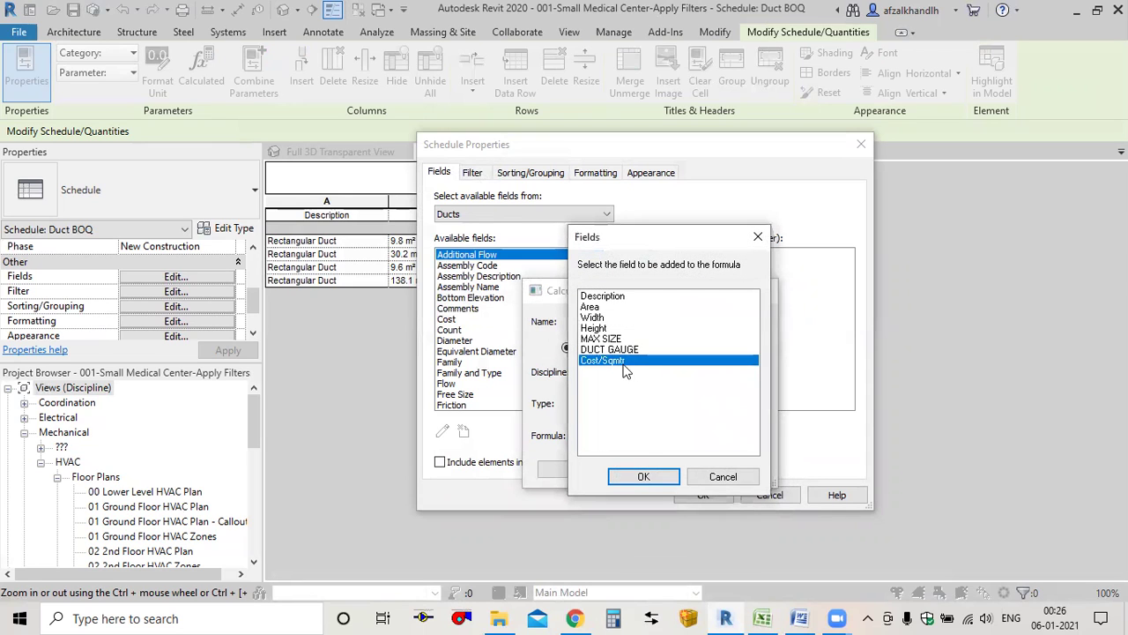
pyautogui.click(647, 476)
pyautogui.write('*')
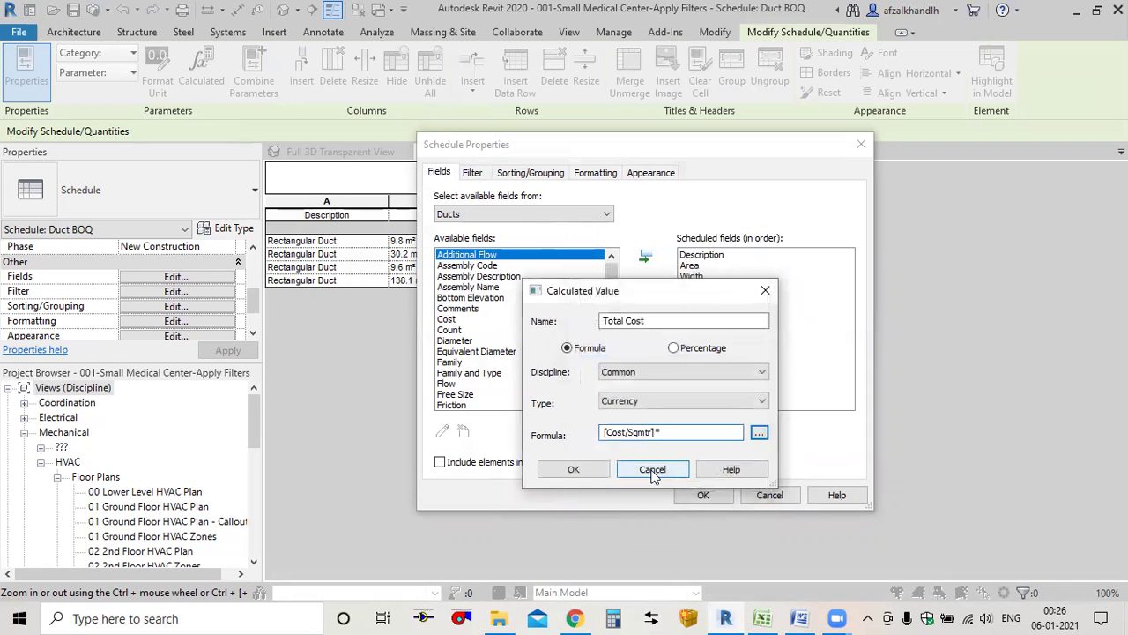
pyautogui.click(759, 433)
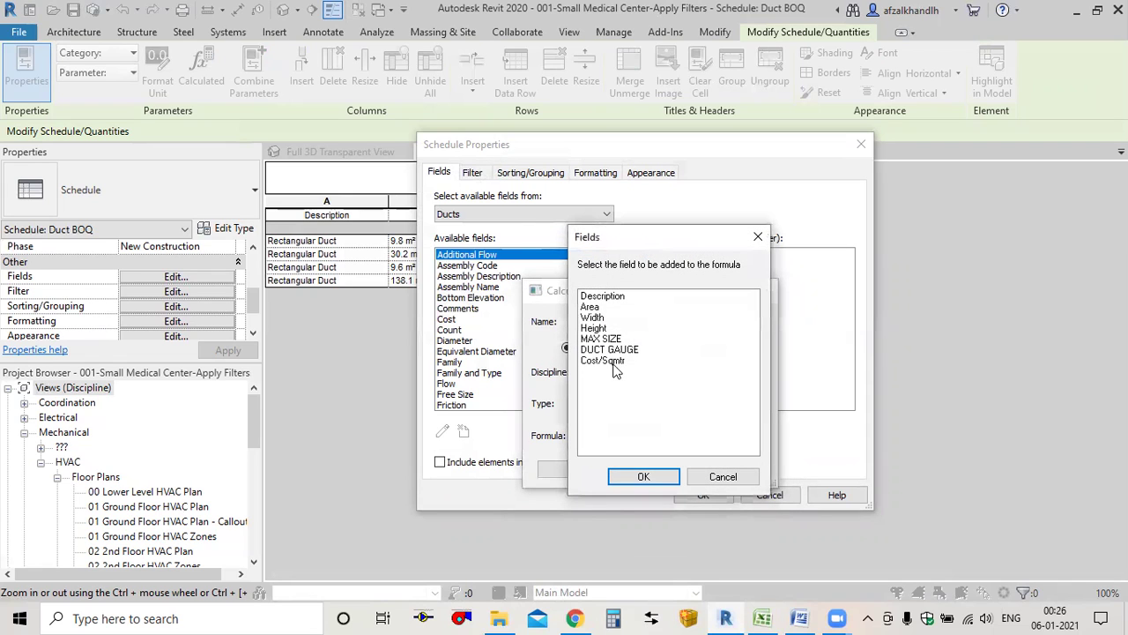
pyautogui.click(590, 309)
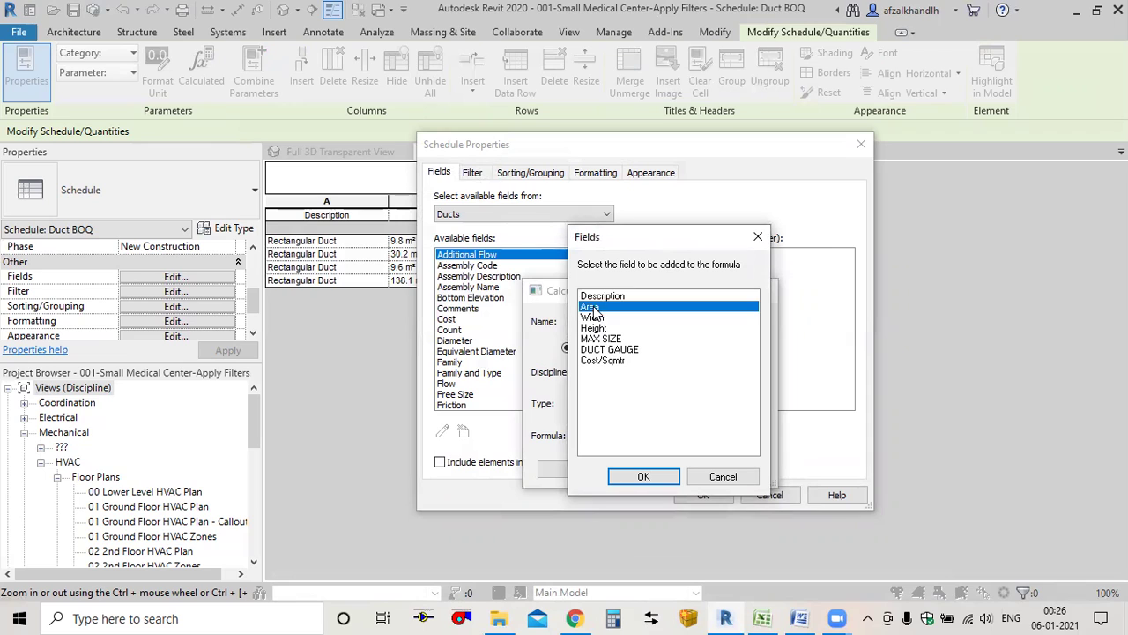
pyautogui.click(654, 480)
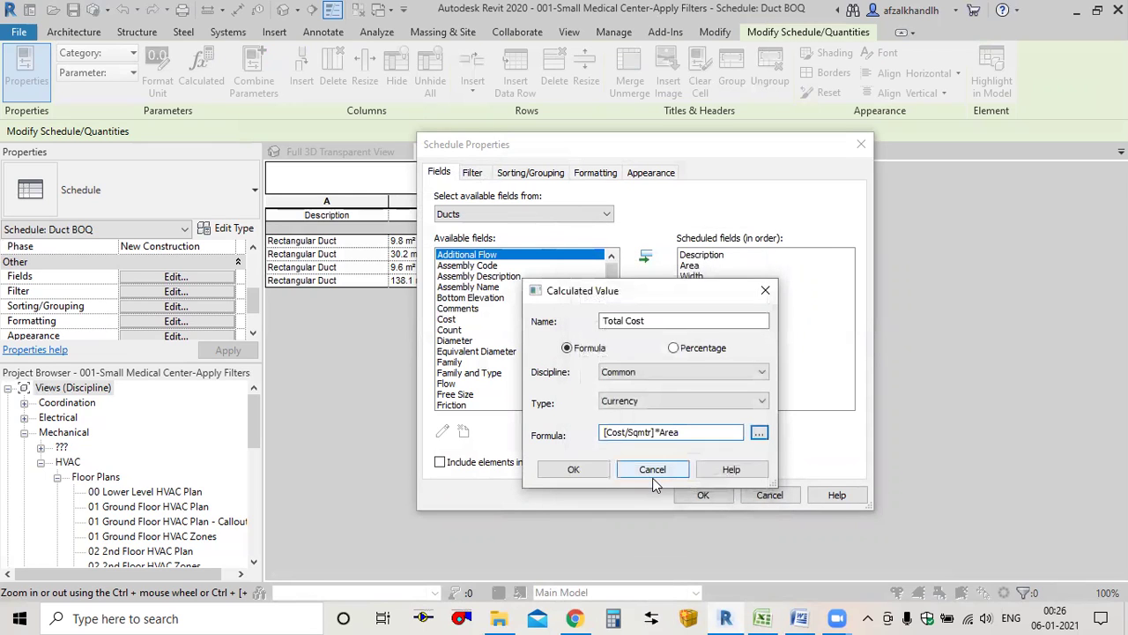
pyautogui.write('/10.76')
pyautogui.click(574, 469)
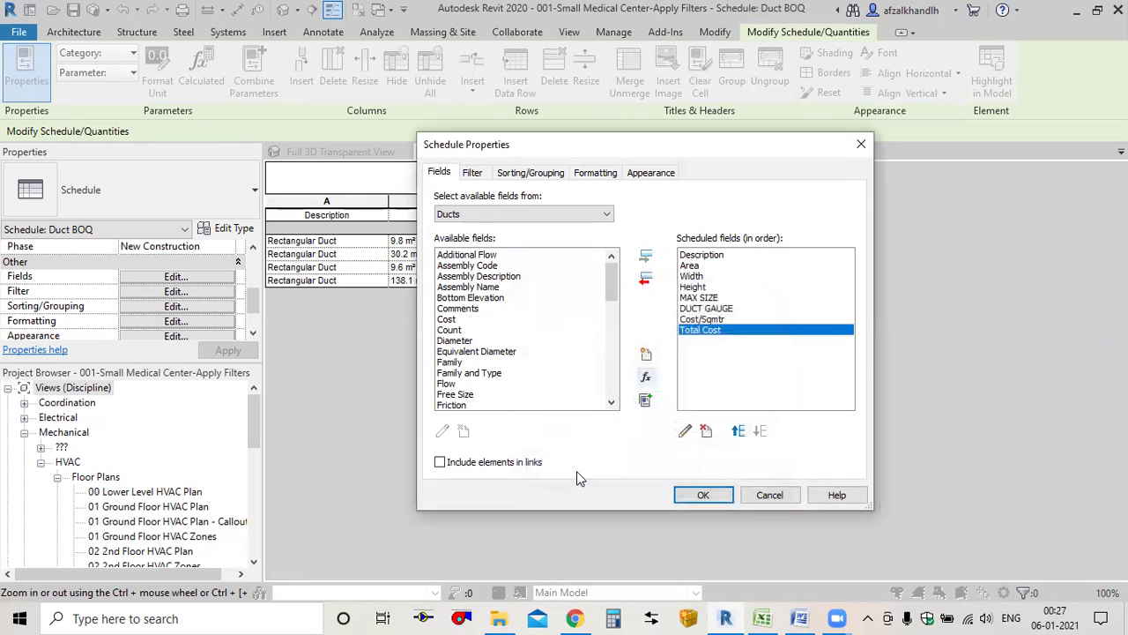
pyautogui.click(703, 495)
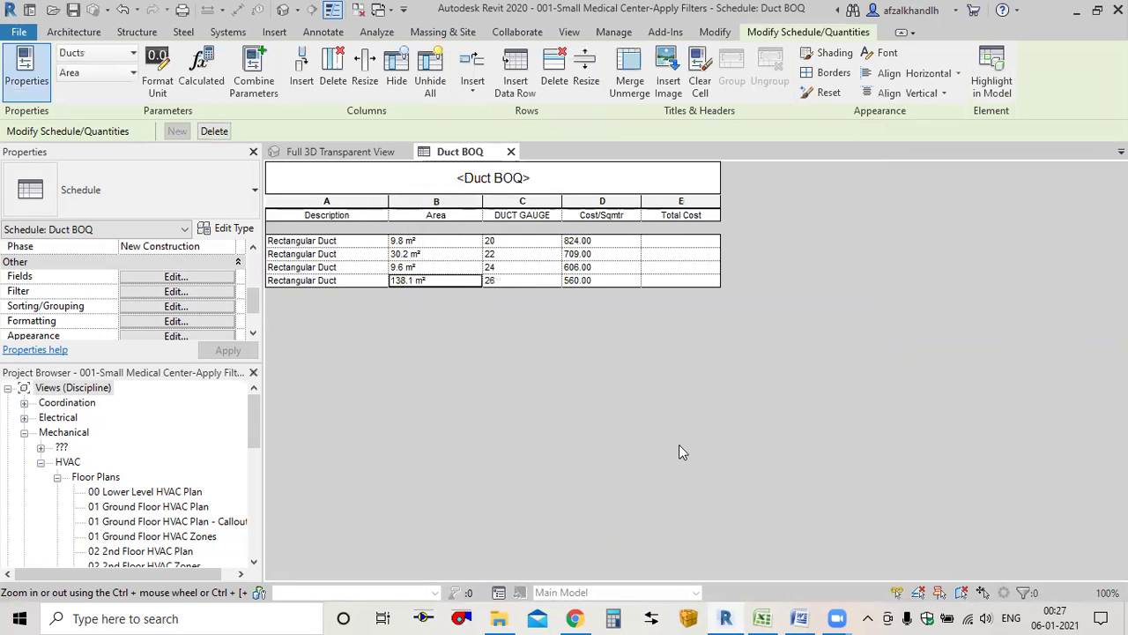
# Step: Set the Total Cost field of the schedule to calculate totals
pyautogui.click(661, 241)
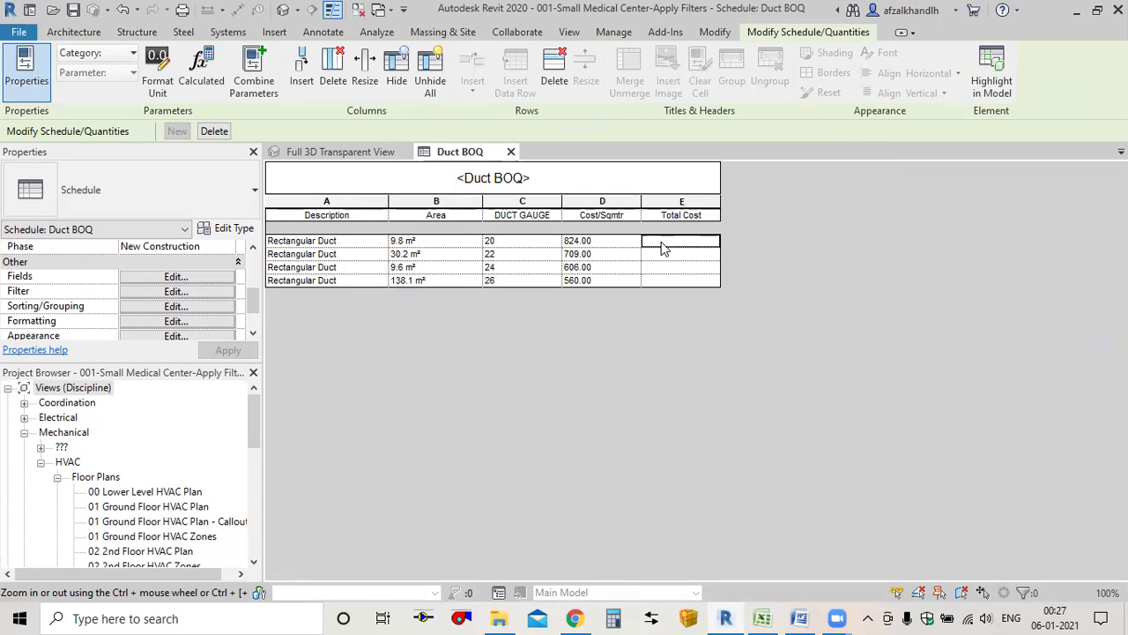
pyautogui.click(188, 321)
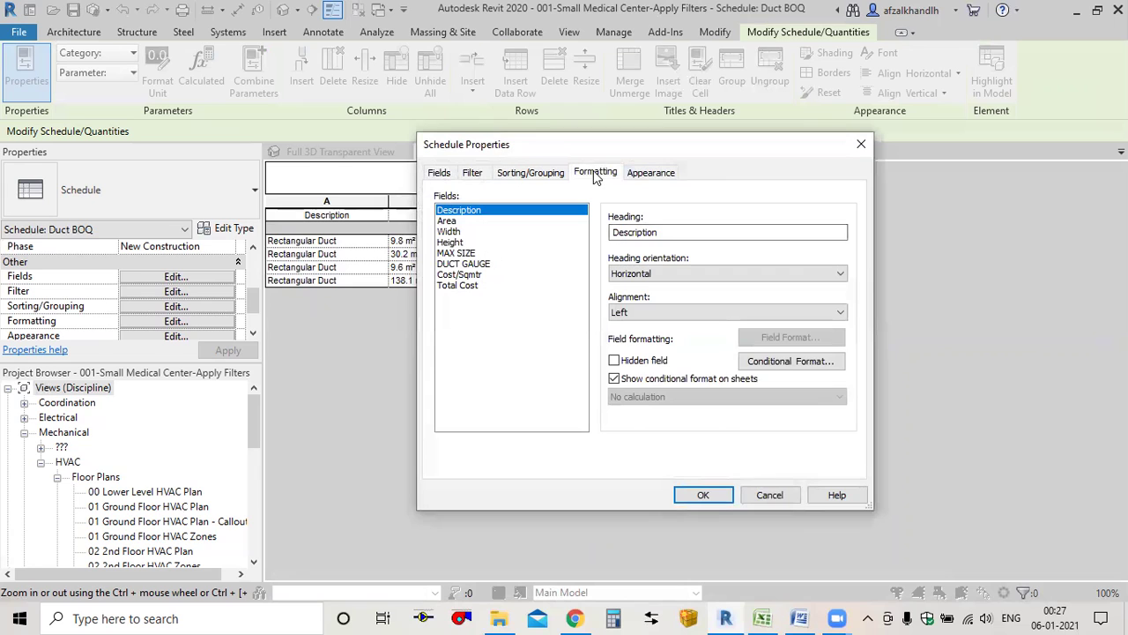
pyautogui.click(467, 285)
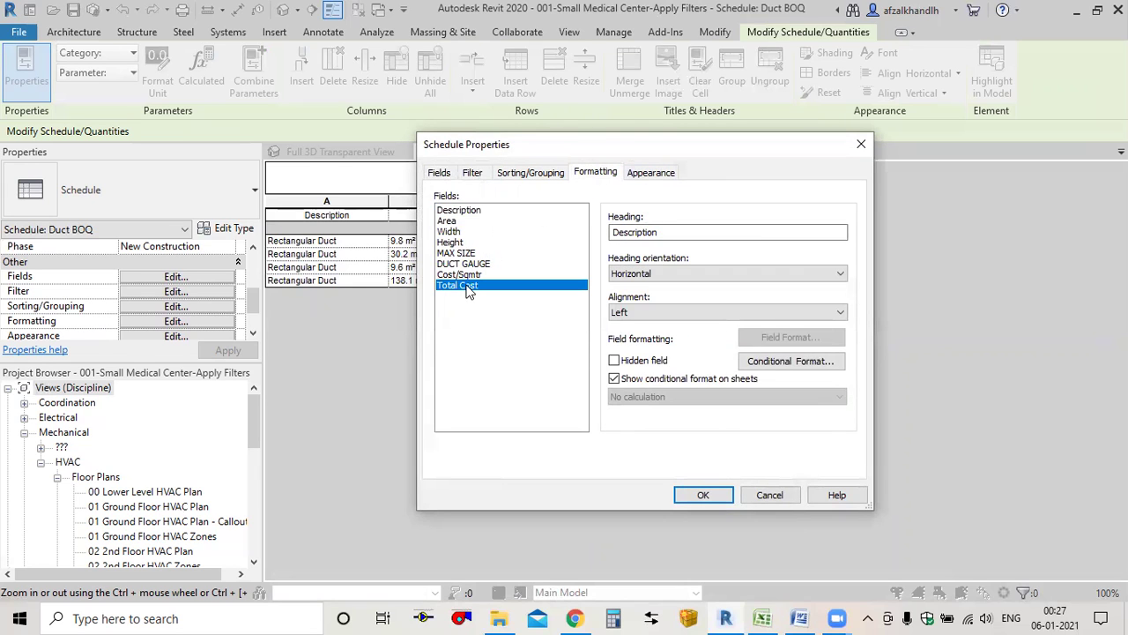
pyautogui.click(629, 398)
pyautogui.click(640, 422)
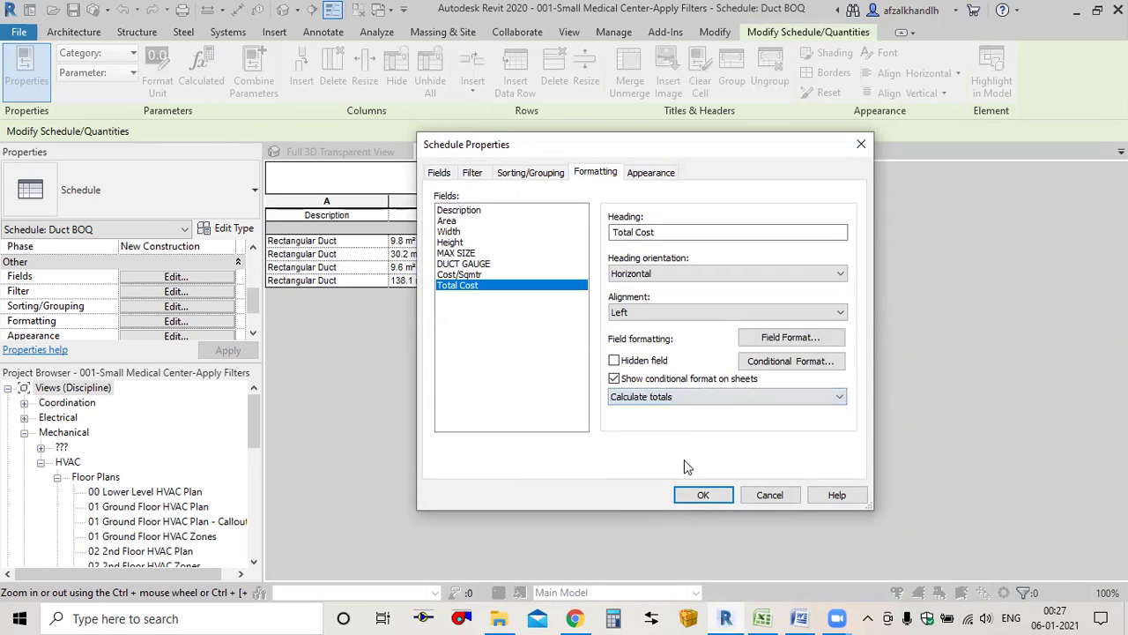
pyautogui.click(703, 494)
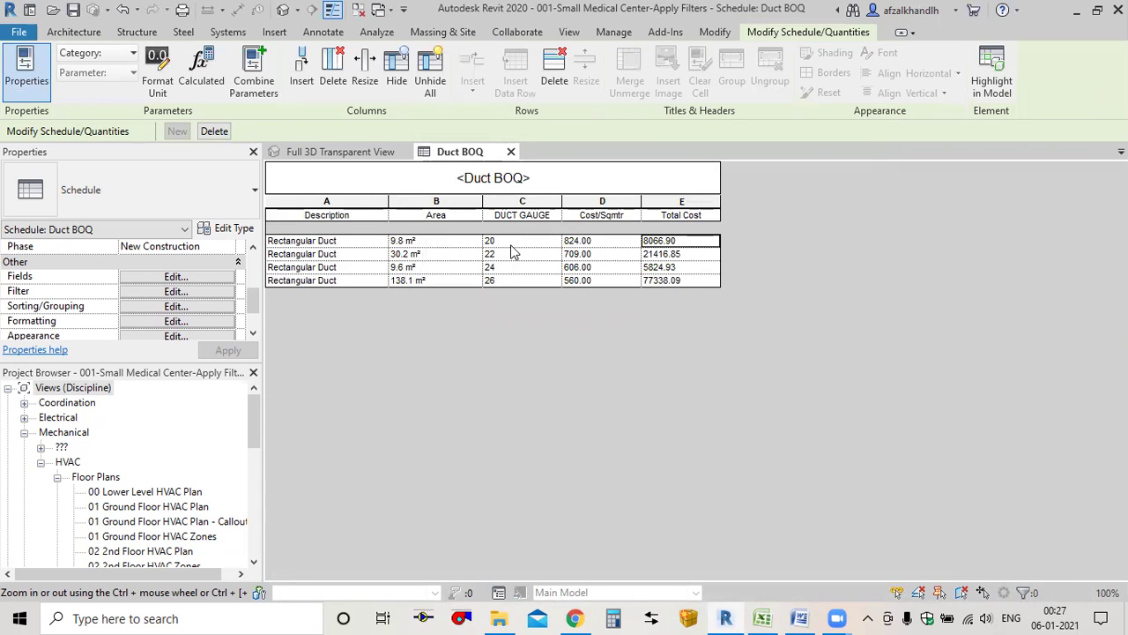
# Step: Hide the Description field in the schedule's formatting settings
pyautogui.click(212, 278)
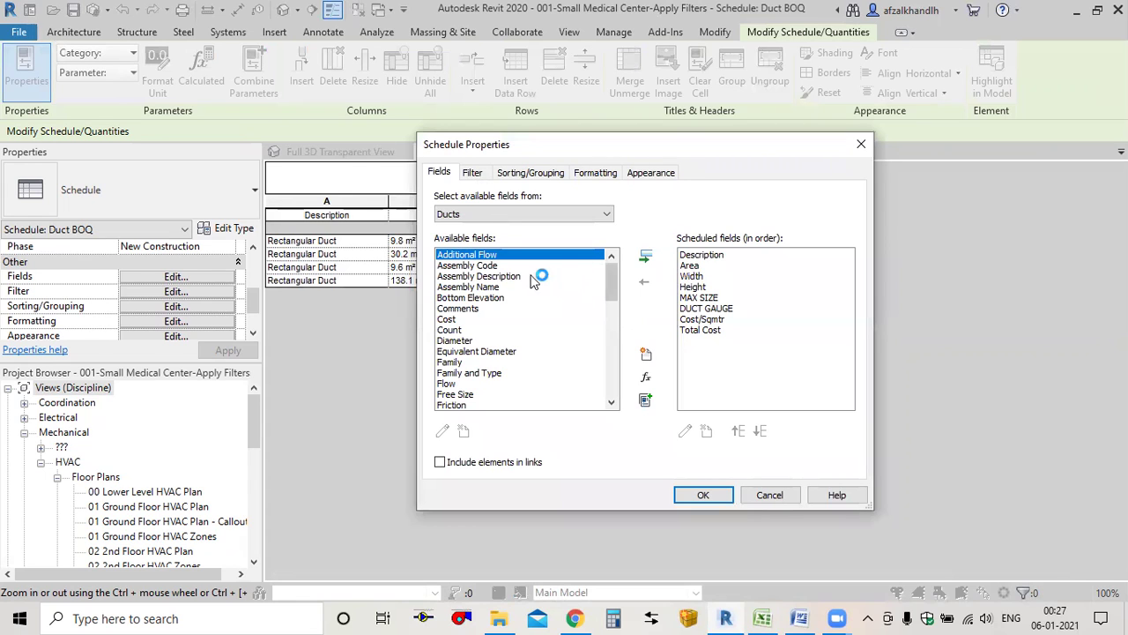
pyautogui.click(697, 255)
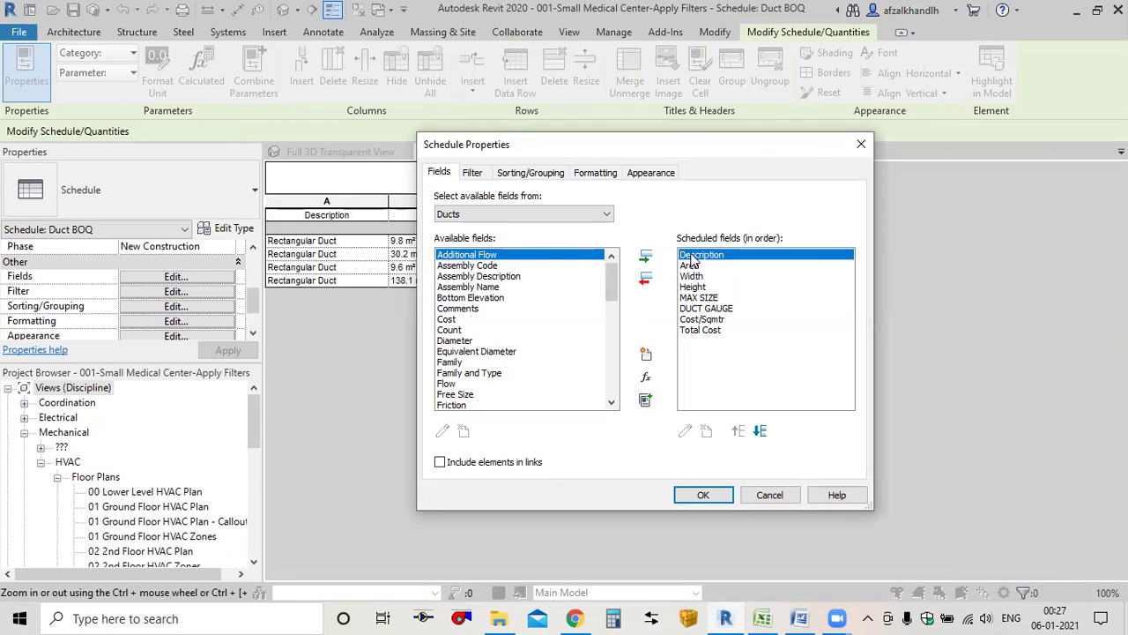
pyautogui.click(595, 173)
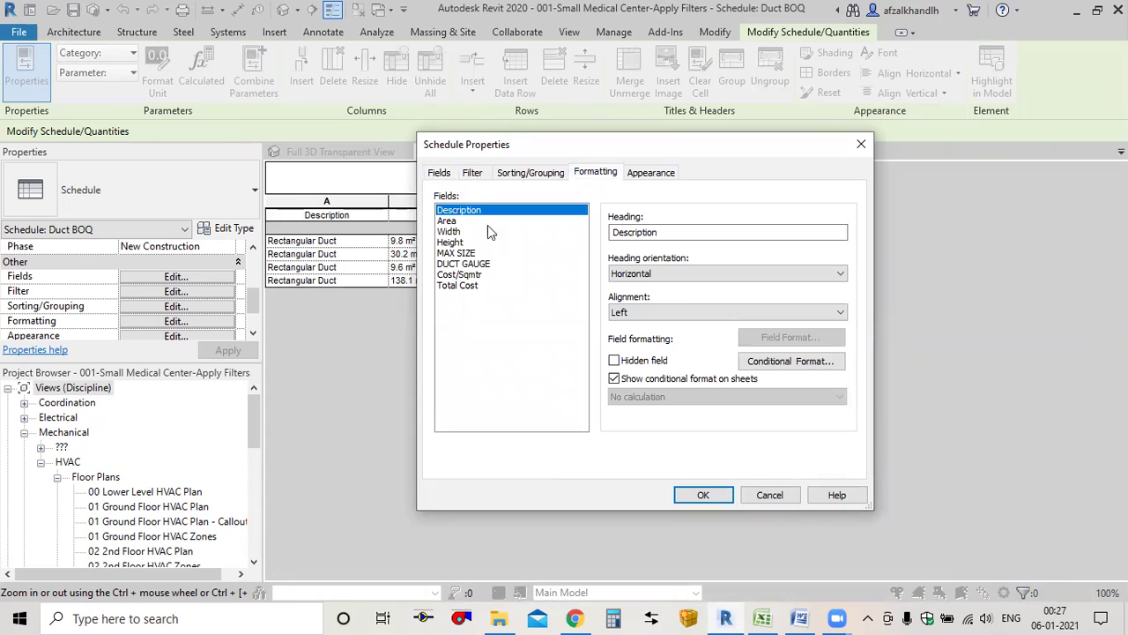
pyautogui.click(613, 361)
# Step: Reorder the scheduled fields so DUCT GAUGE comes directly after Description and before Area, and apply the schedule properties
pyautogui.click(446, 173)
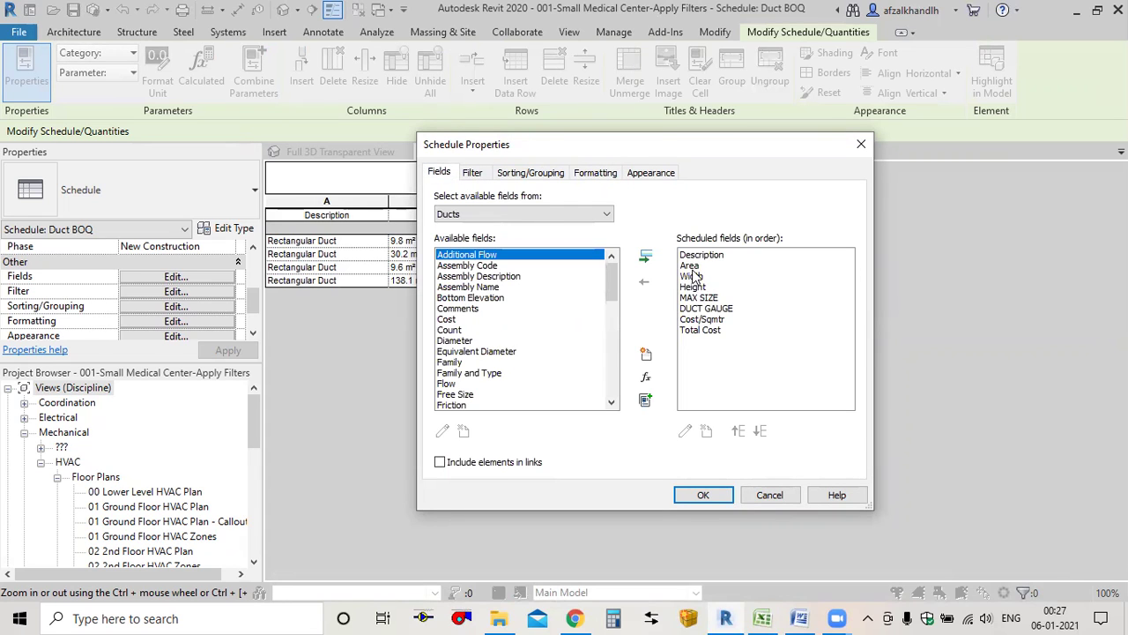
pyautogui.click(705, 309)
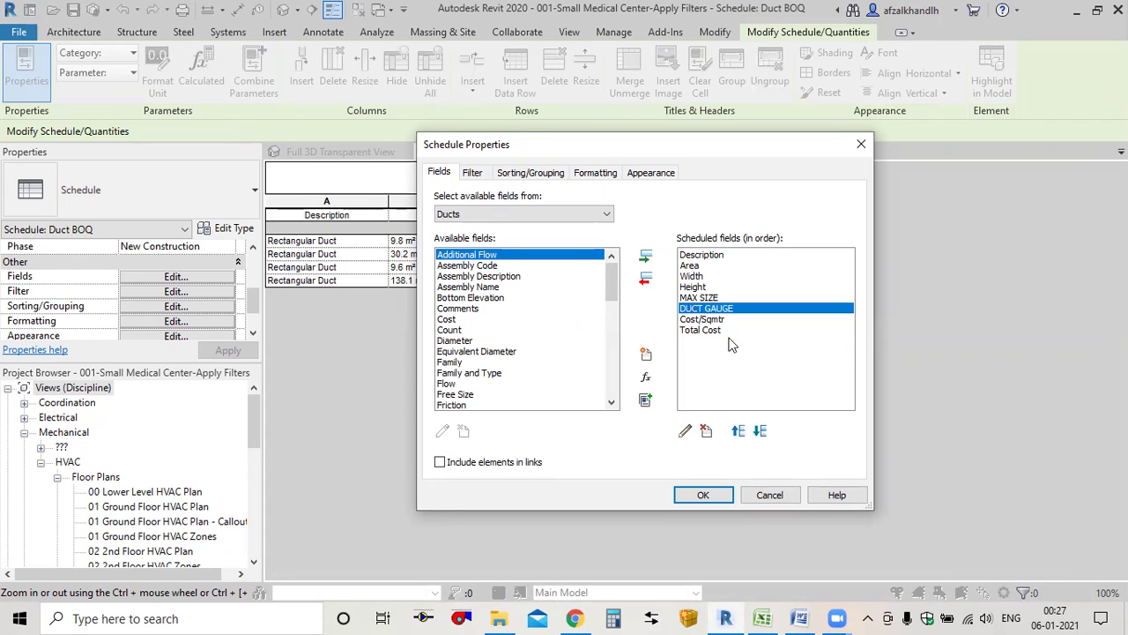
pyautogui.click(738, 431)
pyautogui.click(738, 430)
pyautogui.click(739, 430)
pyautogui.click(739, 430)
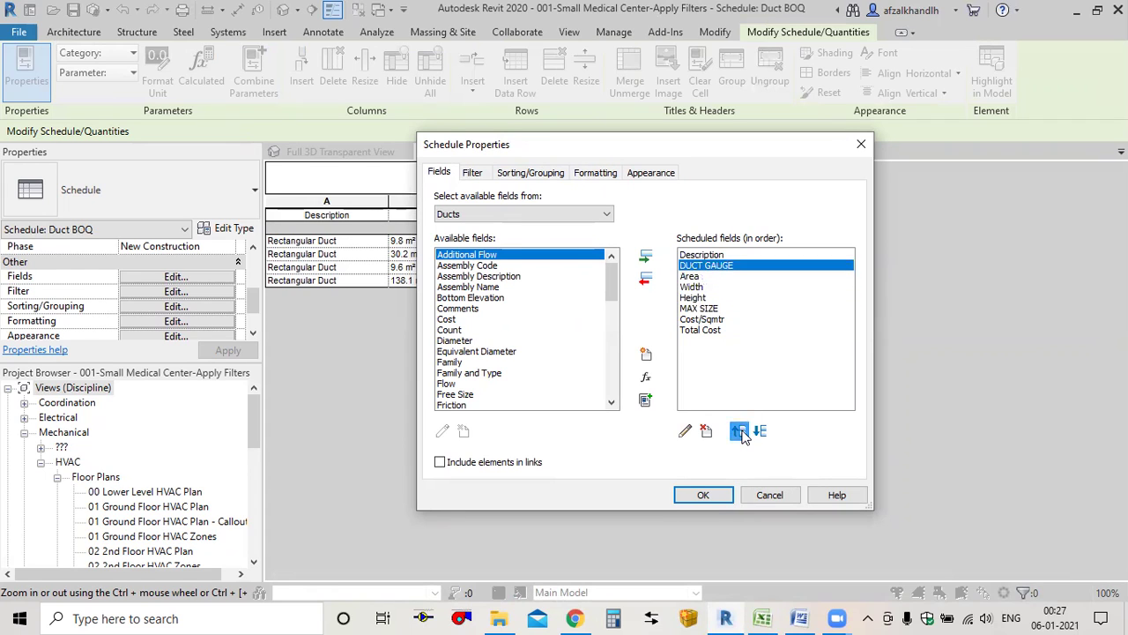
pyautogui.click(710, 498)
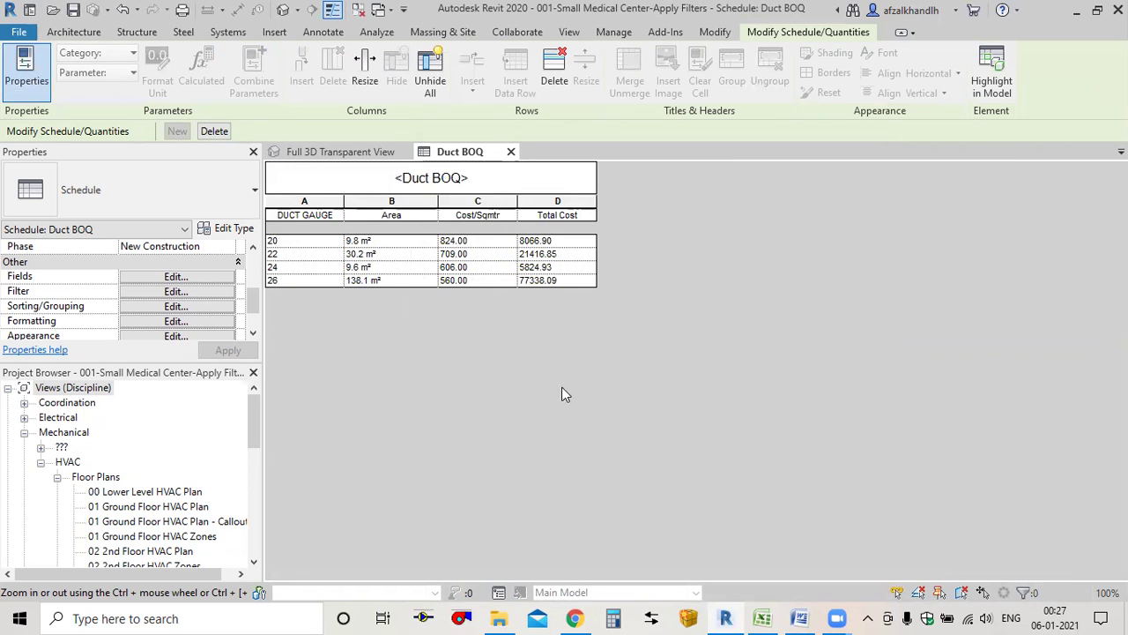
# Step: Check the duct heading in the Excel costing sheet and retitle the Revit schedule as Factory Fabricated Duct BOQ
pyautogui.keyDown('ctrl'); pyautogui.scroll(5, 561, 387); pyautogui.keyUp('ctrl')
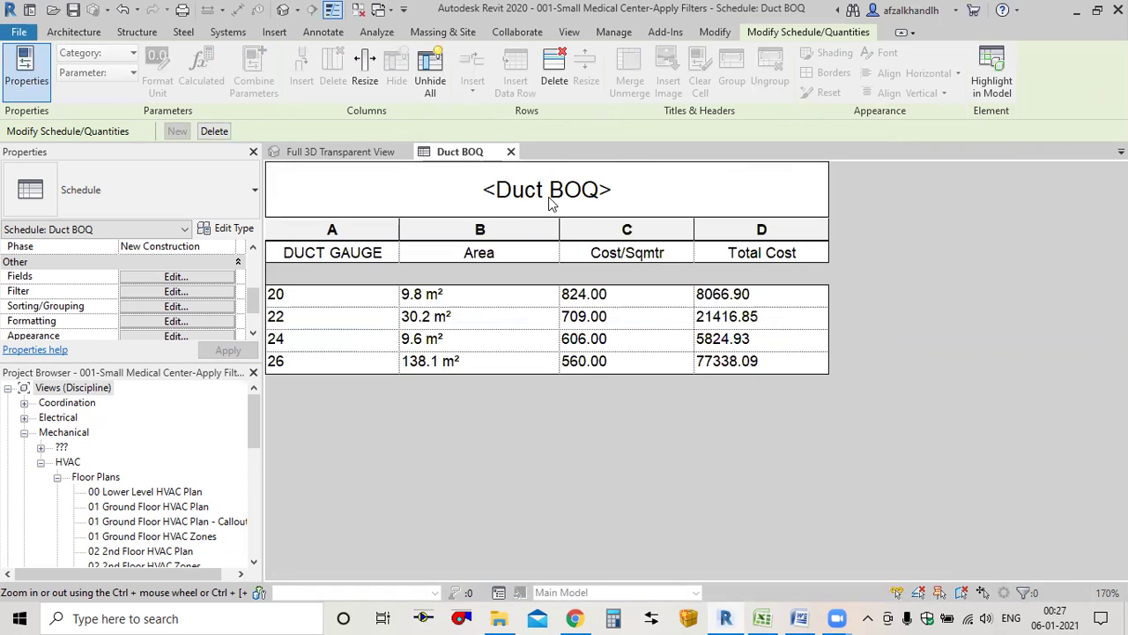
pyautogui.click(762, 618)
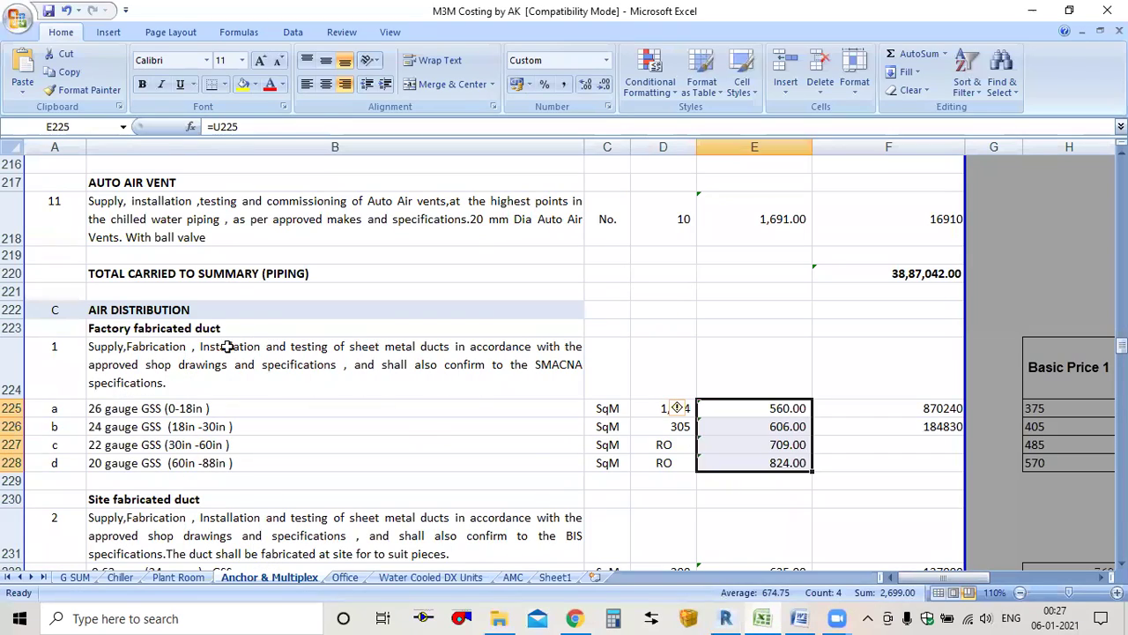
pyautogui.click(234, 329)
pyautogui.click(763, 617)
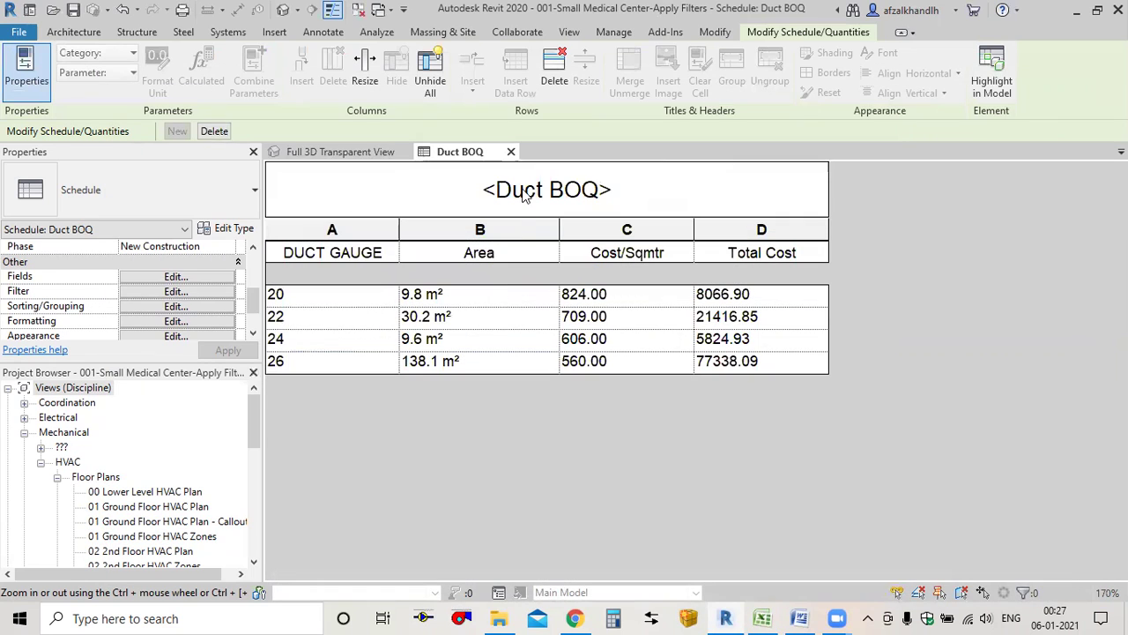
pyautogui.click(526, 194)
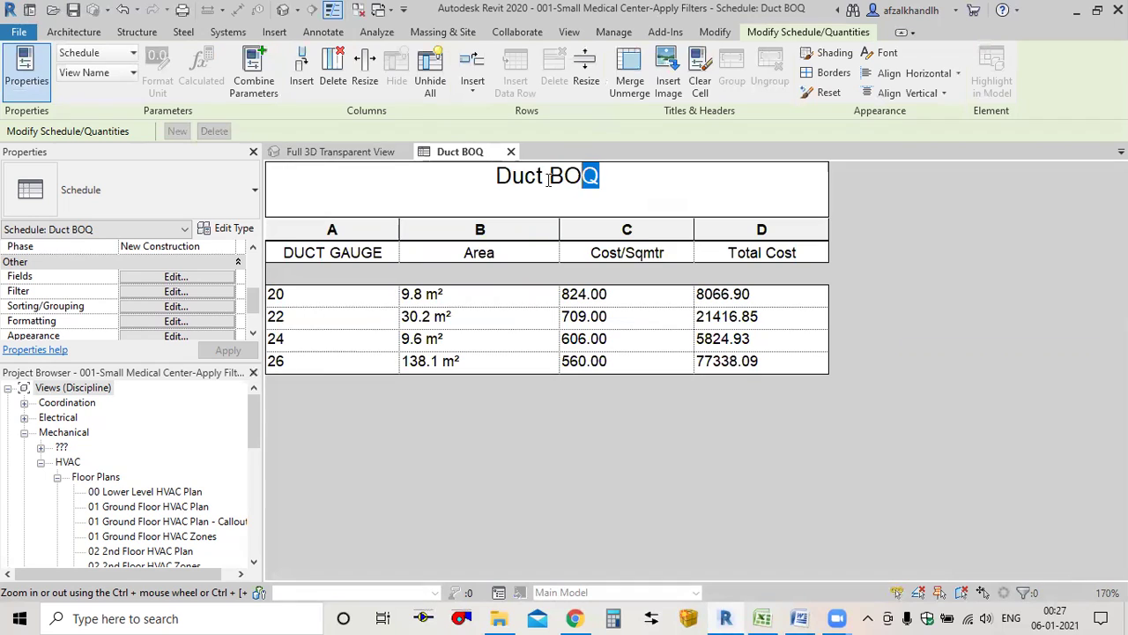
pyautogui.moveTo(600, 176); pyautogui.dragTo(484, 180)
pyautogui.write('Fa')
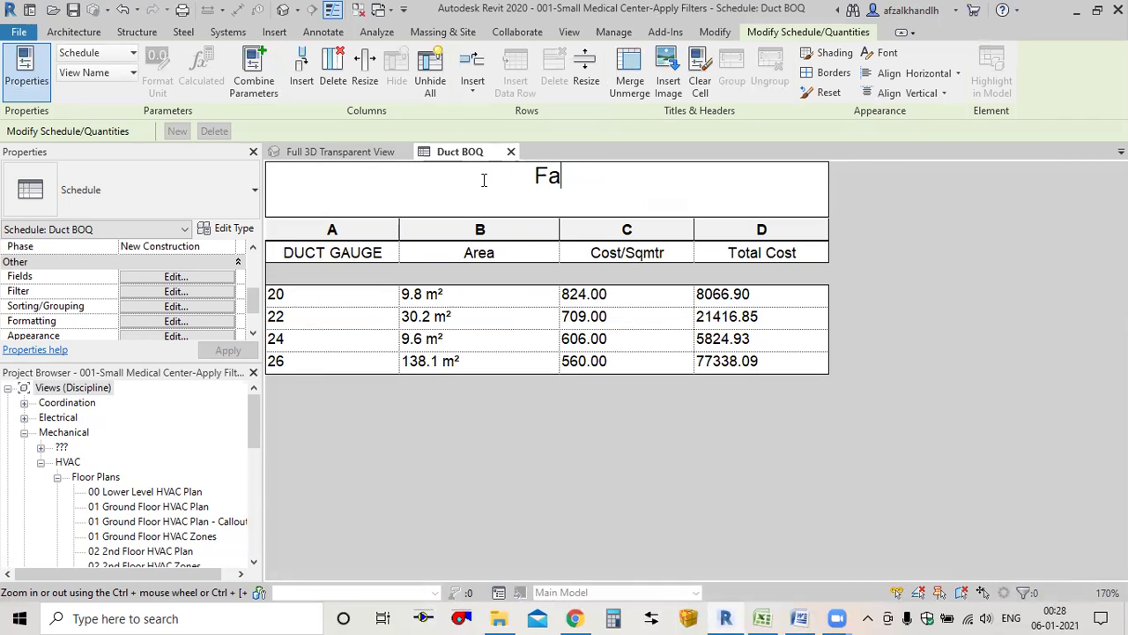
pyautogui.write('ctory Fa')
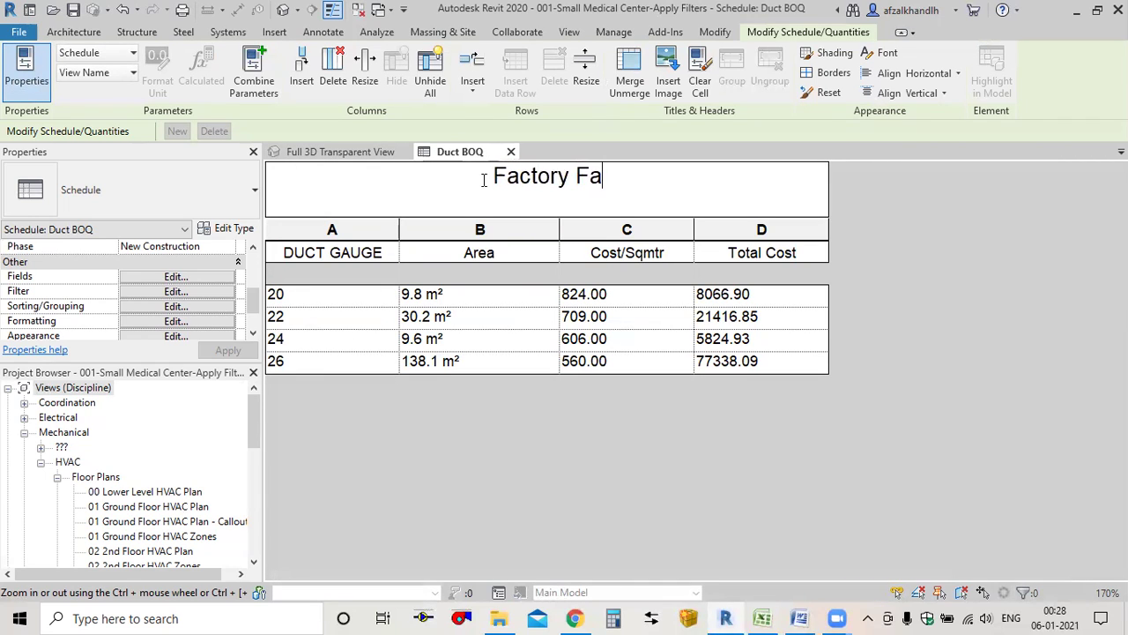
pyautogui.write('bricate')
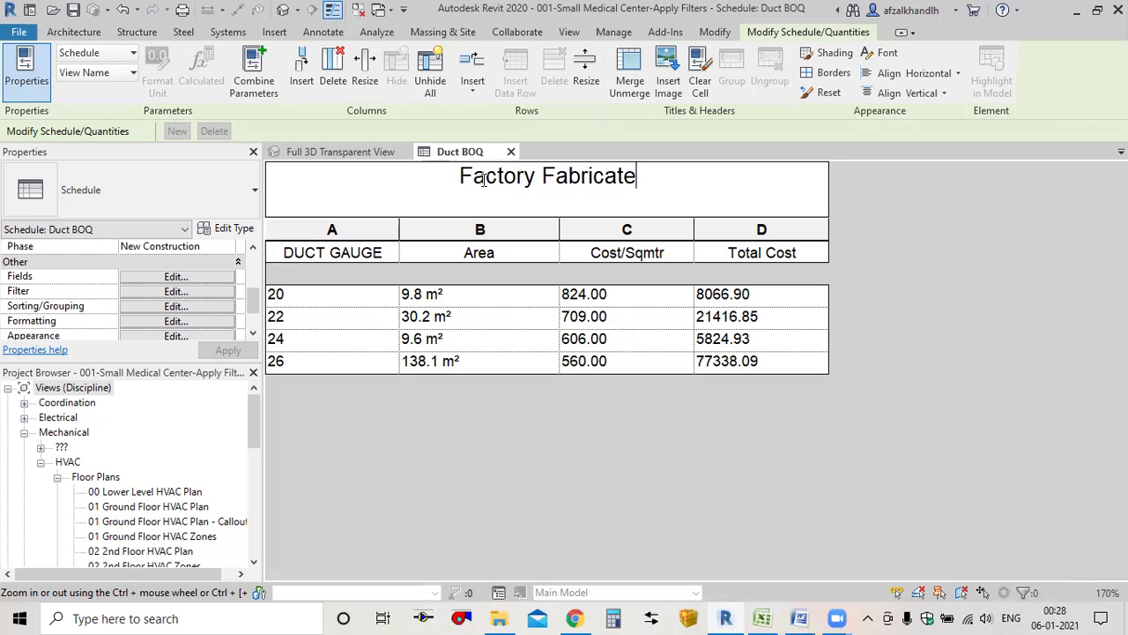
pyautogui.write('d Duct ')
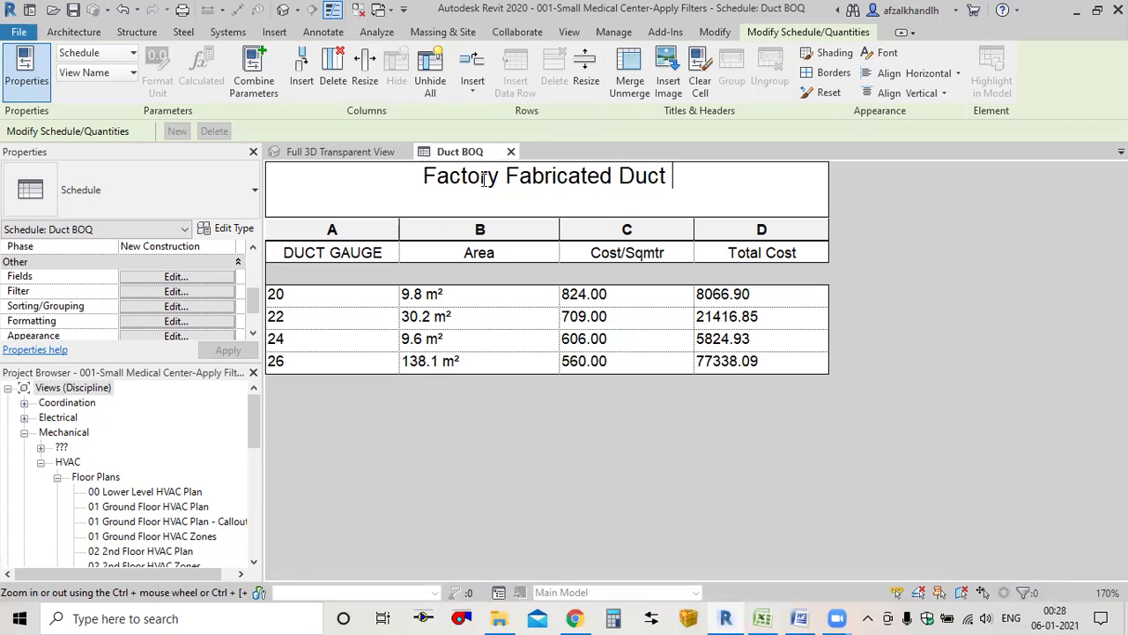
pyautogui.write('B')
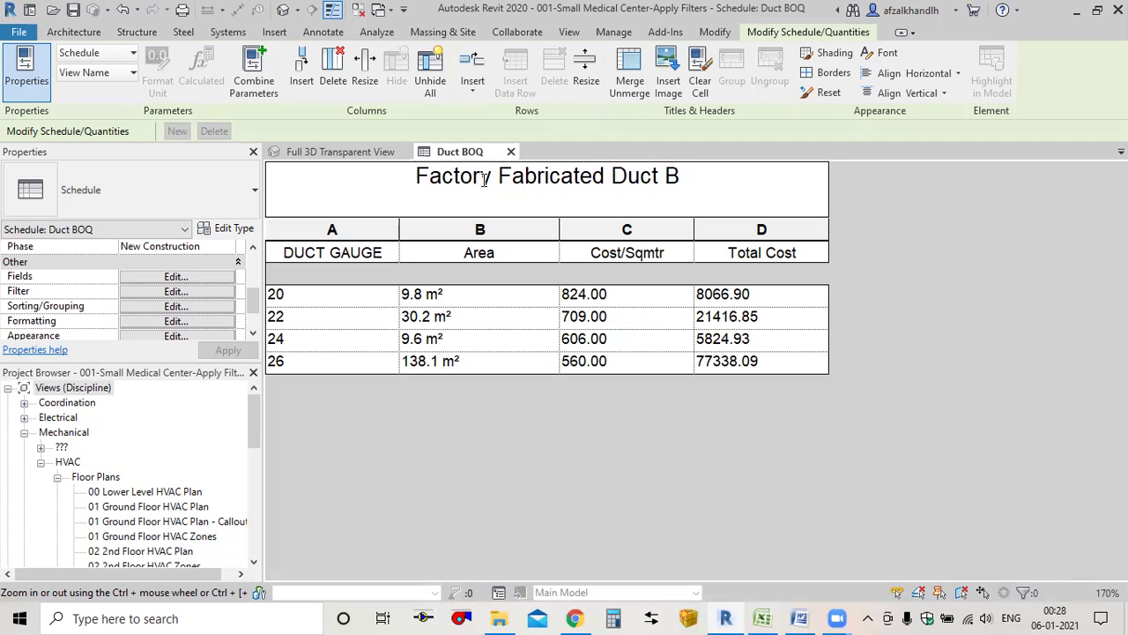
pyautogui.write('OQ')
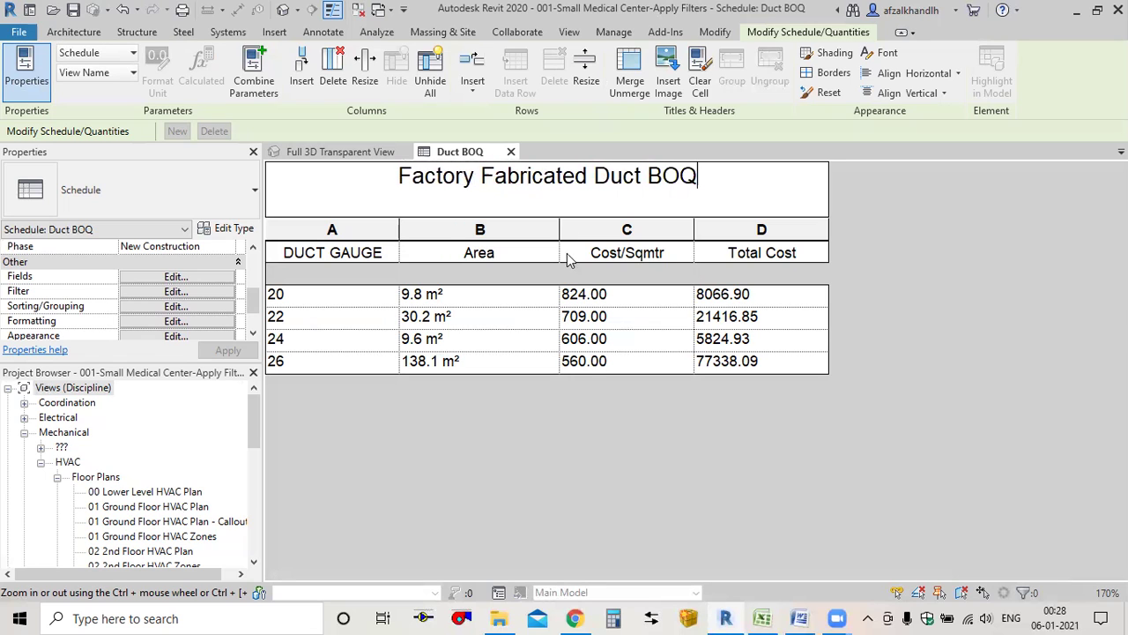
pyautogui.click(580, 361)
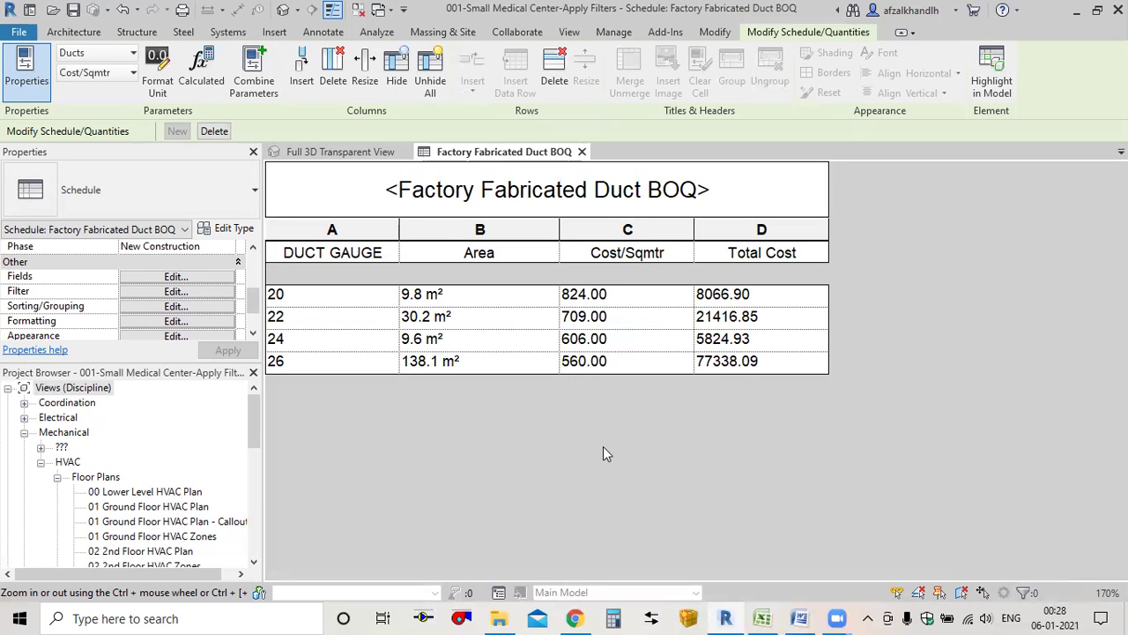